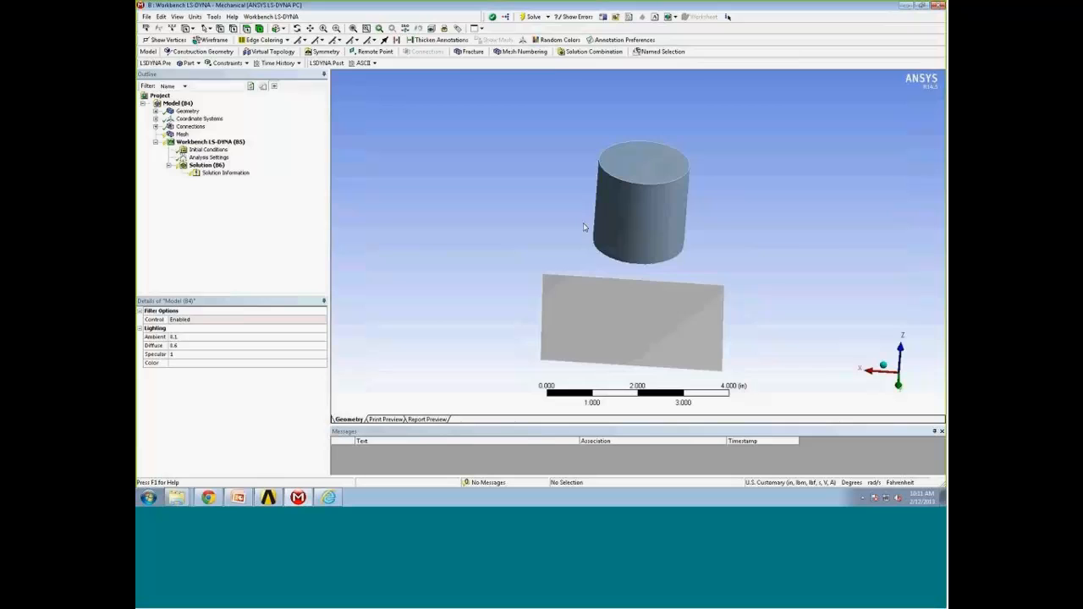
- Set the stiffness behavior of the Surface Body plate below the cylinder to Rigid
mouse_move(582, 222)
ctrl+middle_down()
mouse_move(536, 181)
mouse_move(507, 188)
mouse_move(510, 153)
mouse_move(492, 181)
ctrl+middle_up()
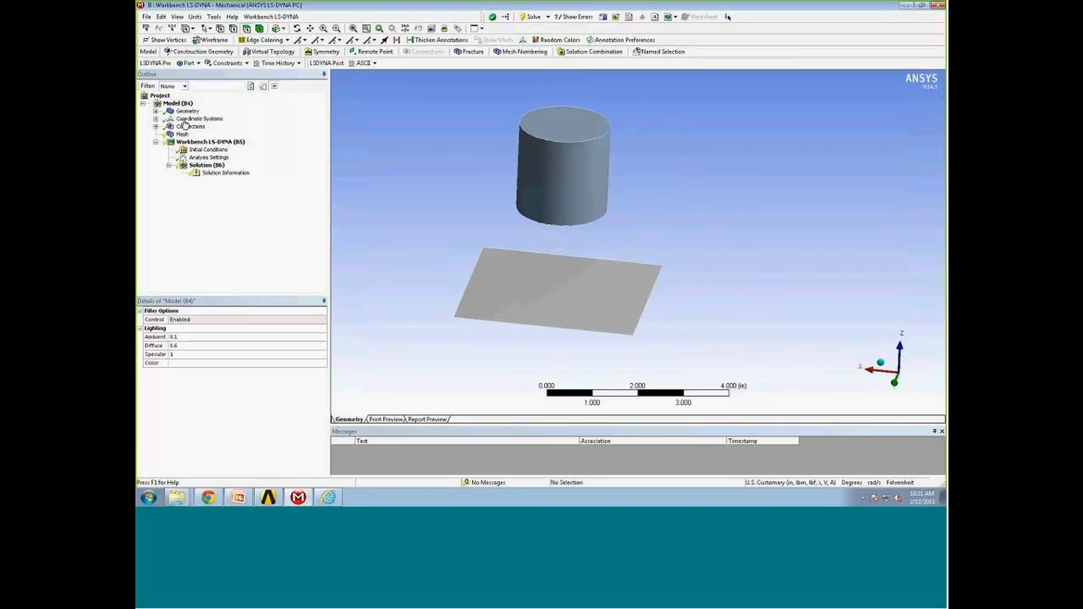
click(156, 111)
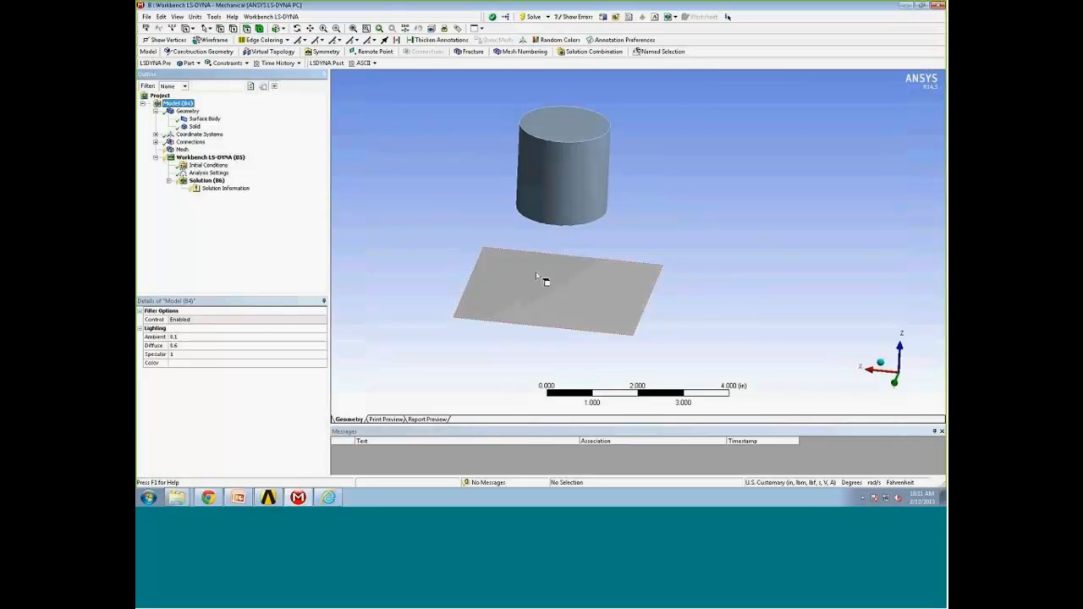
click(205, 119)
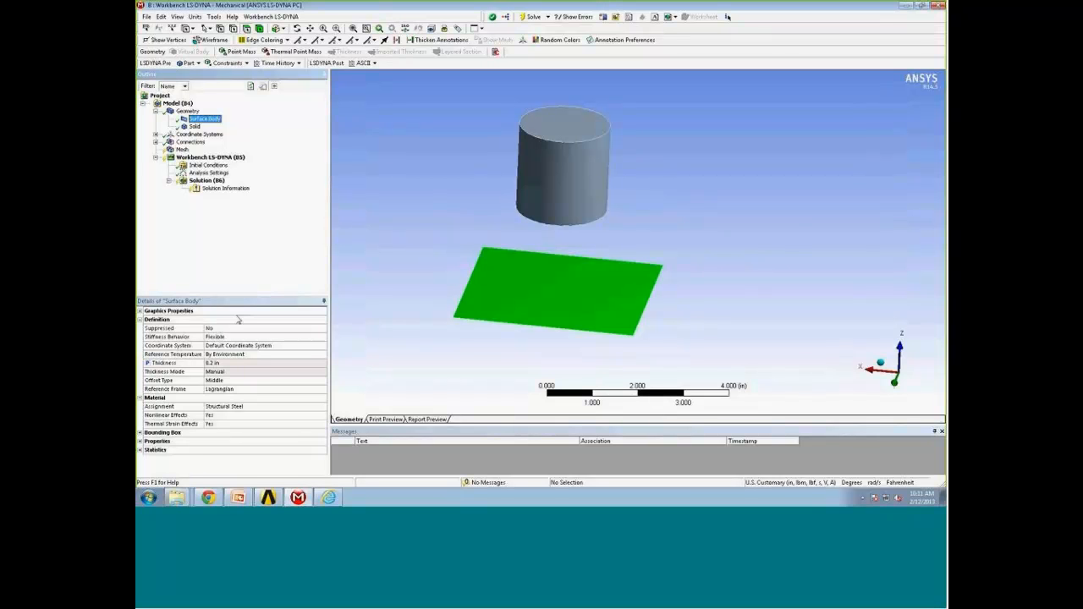
click(213, 337)
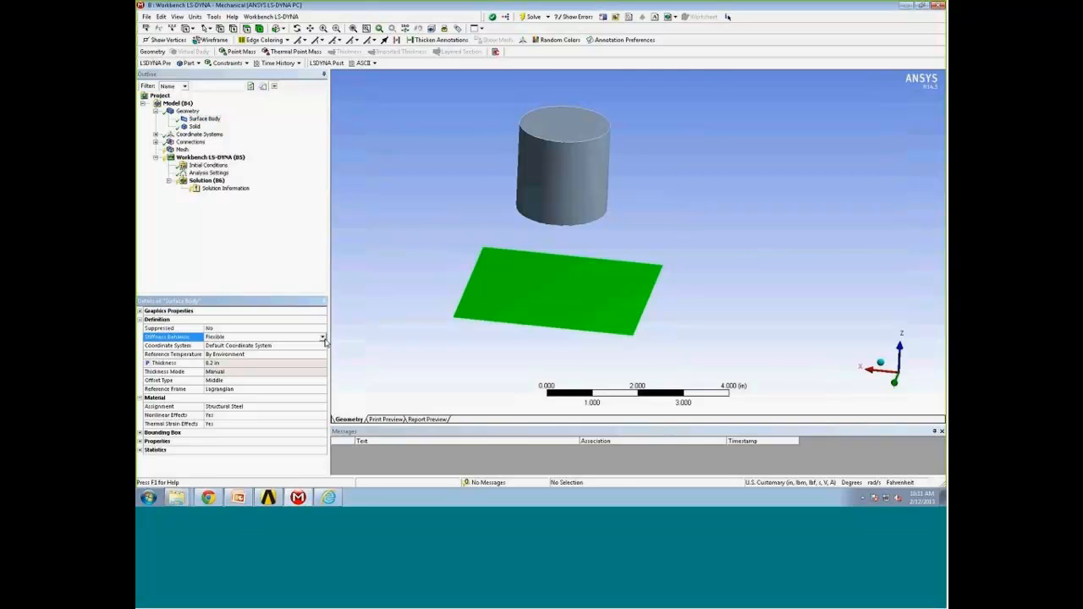
click(215, 337)
click(221, 350)
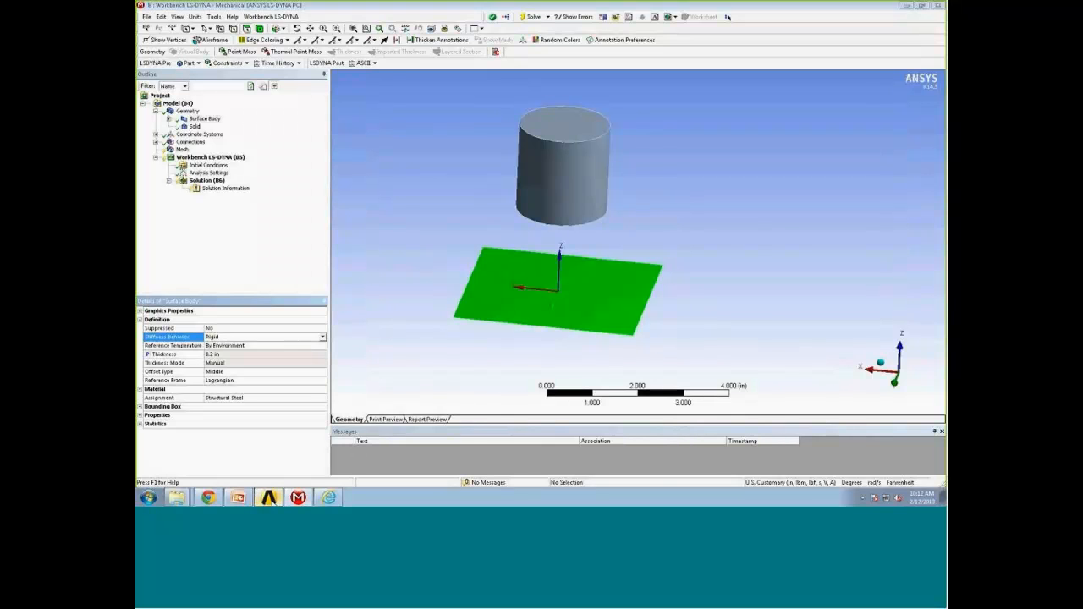
- Switch to Workbench and add Copper Alloy NL from the General Non-linear Materials library to the project's Engineering Data
click(269, 497)
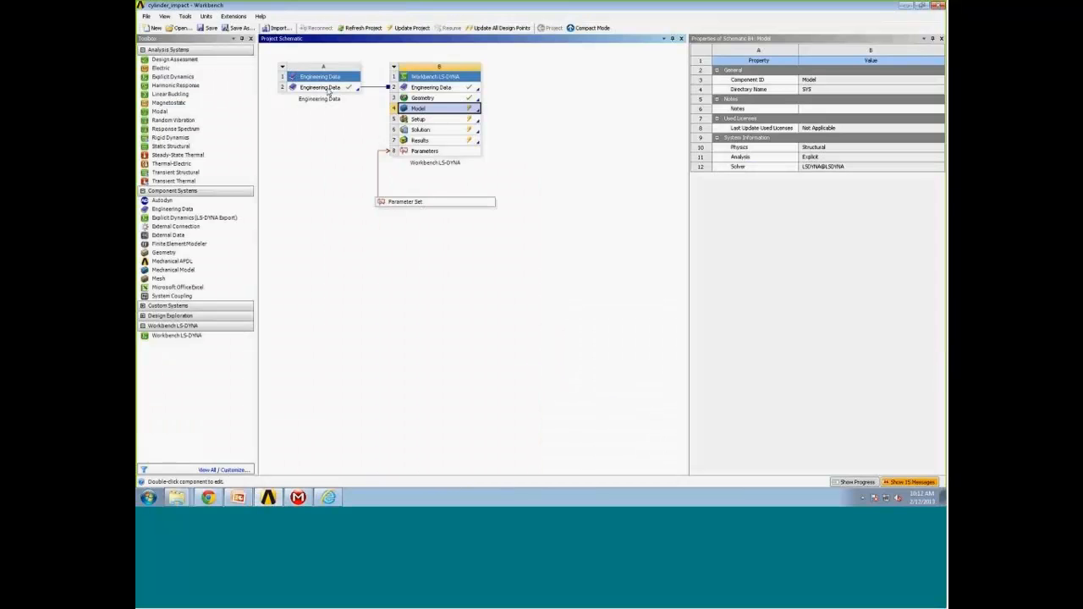
double_click(328, 89)
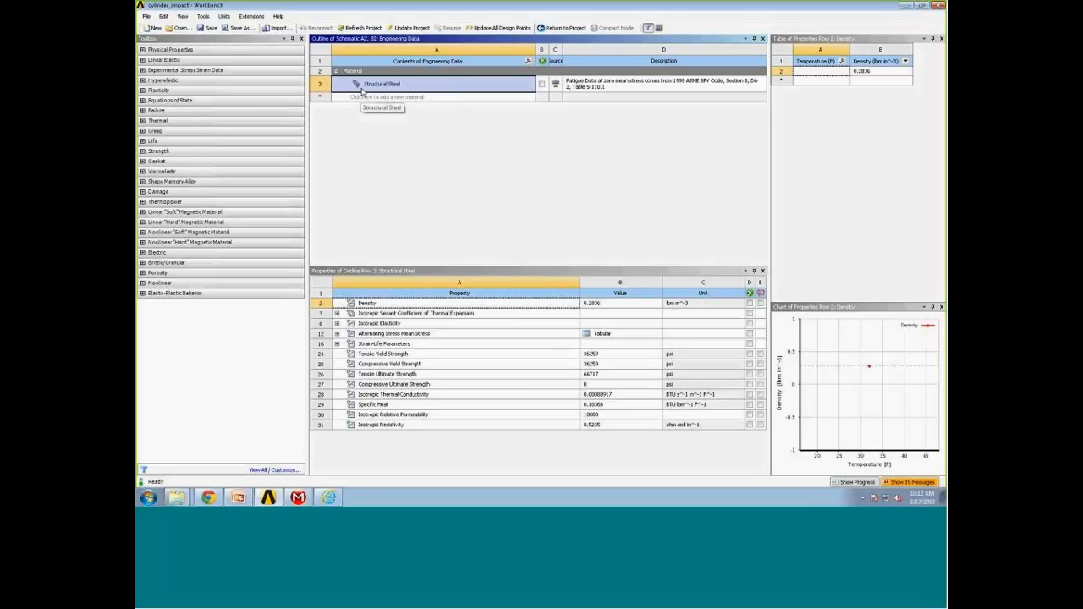
click(659, 28)
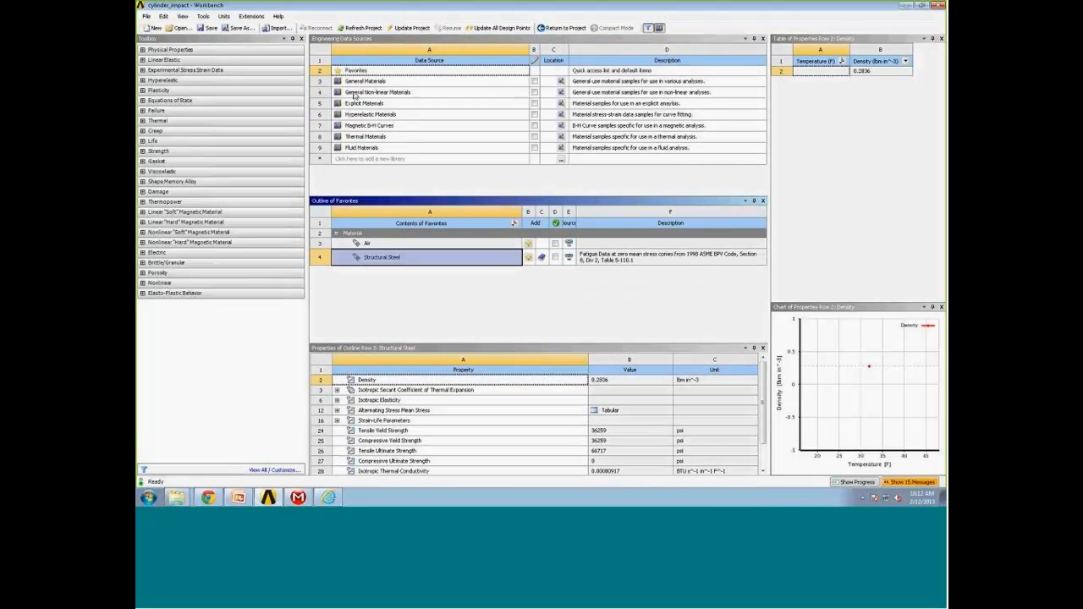
click(354, 93)
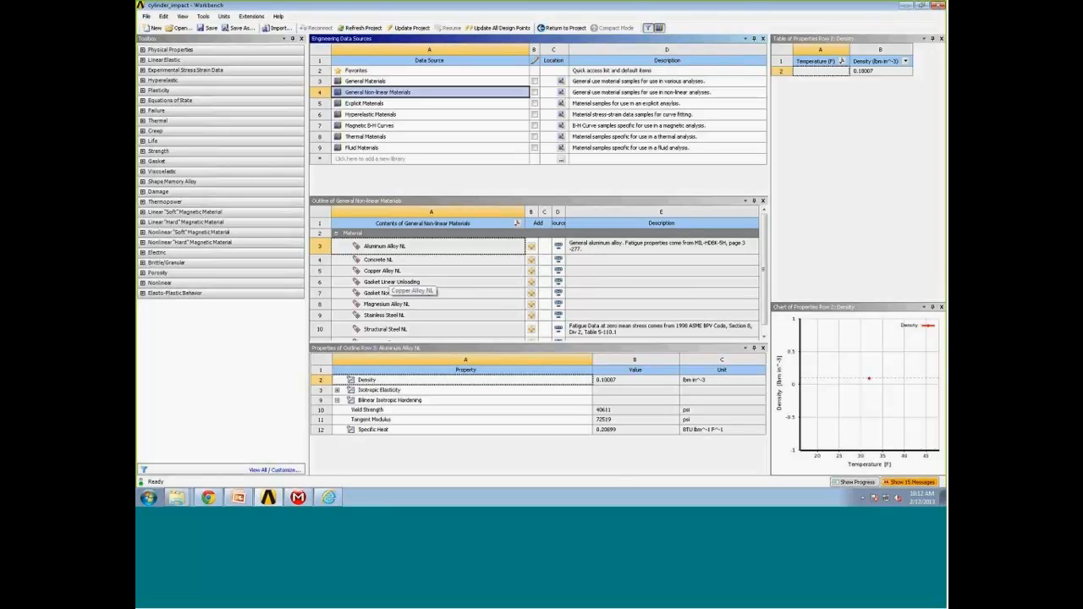
click(531, 271)
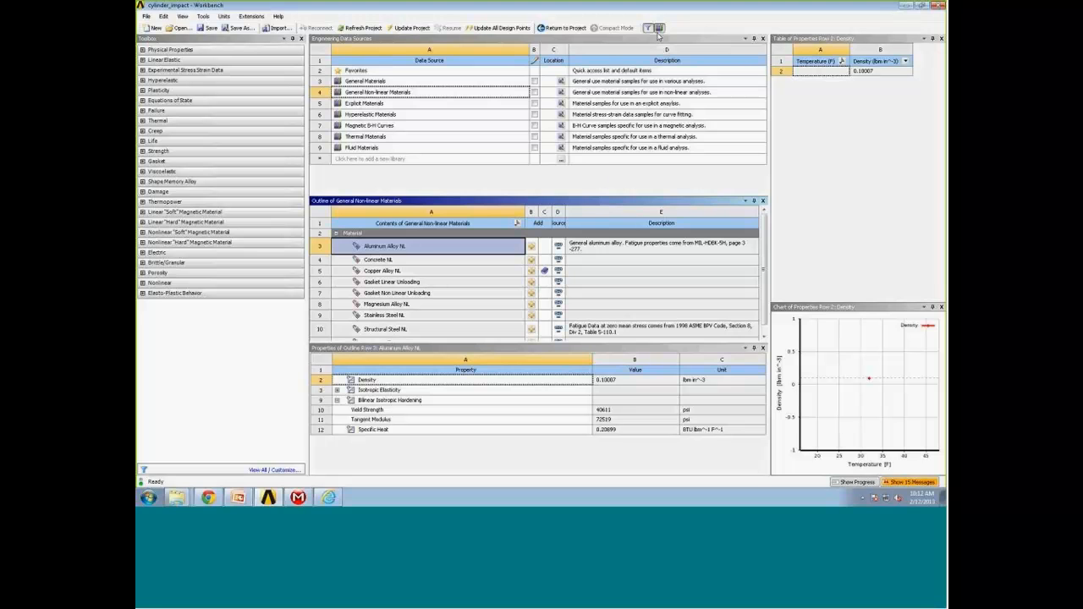
click(659, 27)
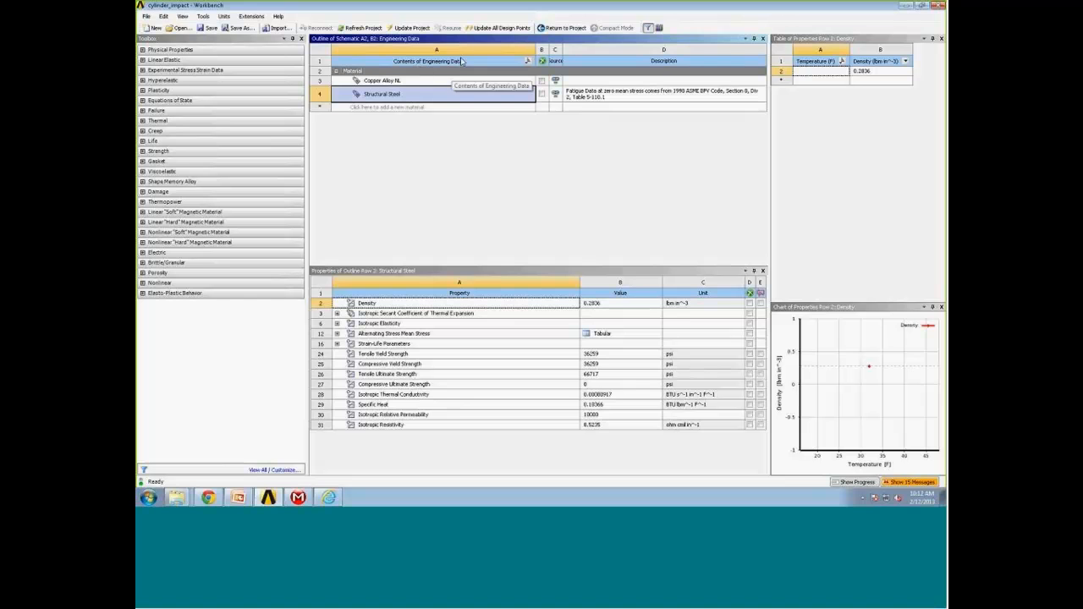
- Set the yield strength of Copper Alloy NL to 30000 psi and return to the project schematic
click(391, 82)
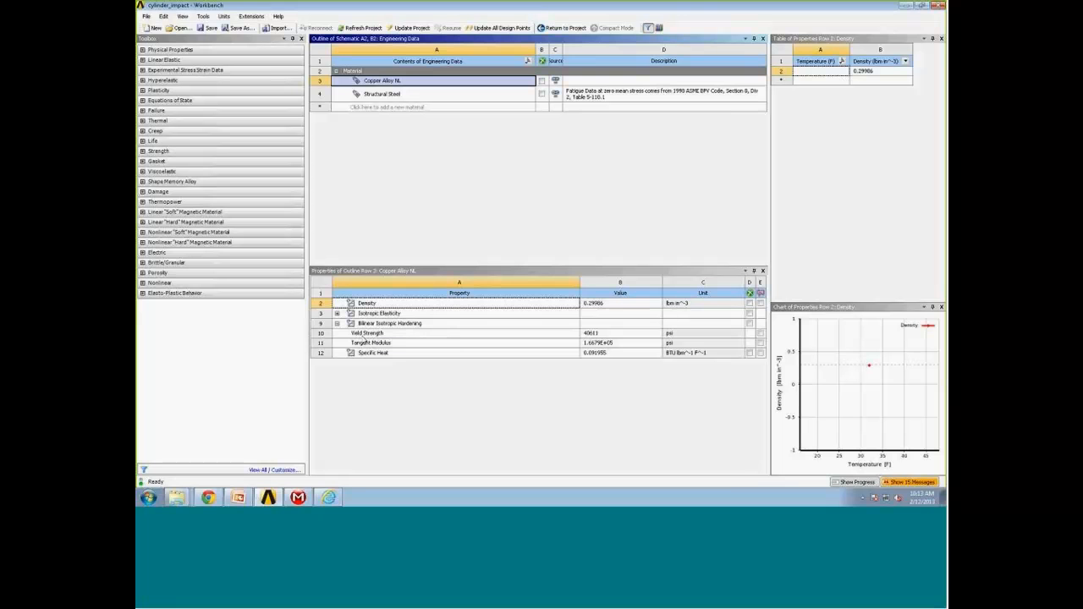
click(603, 334)
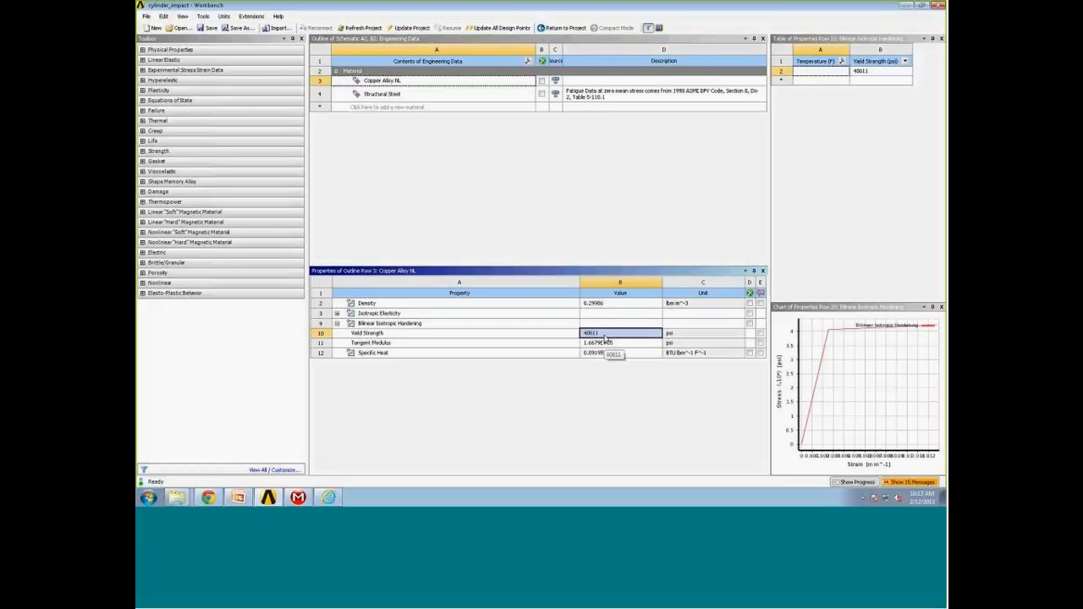
text(30000)
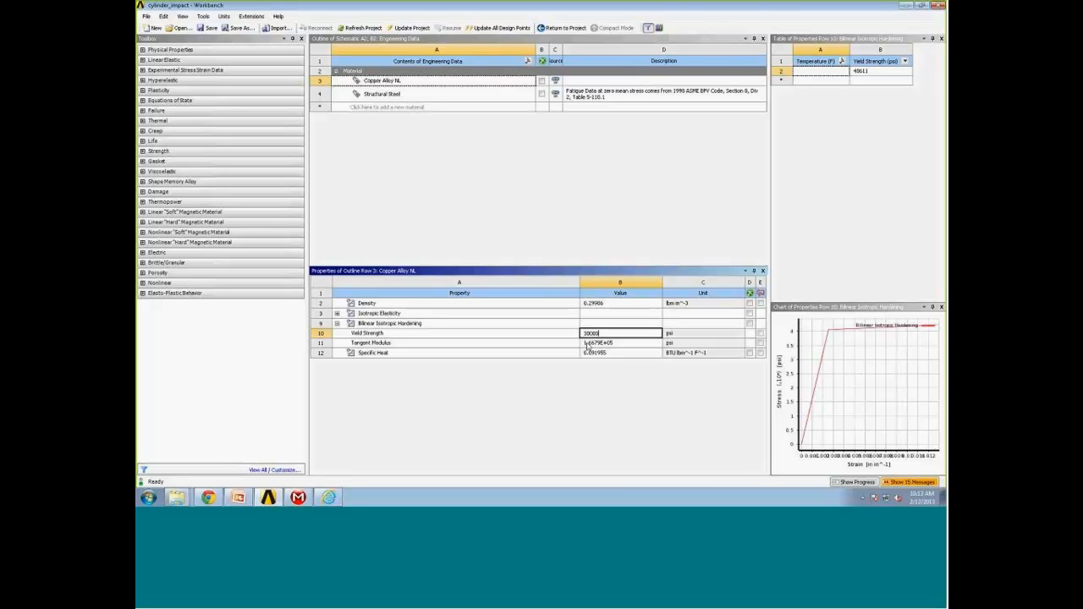
key(Return)
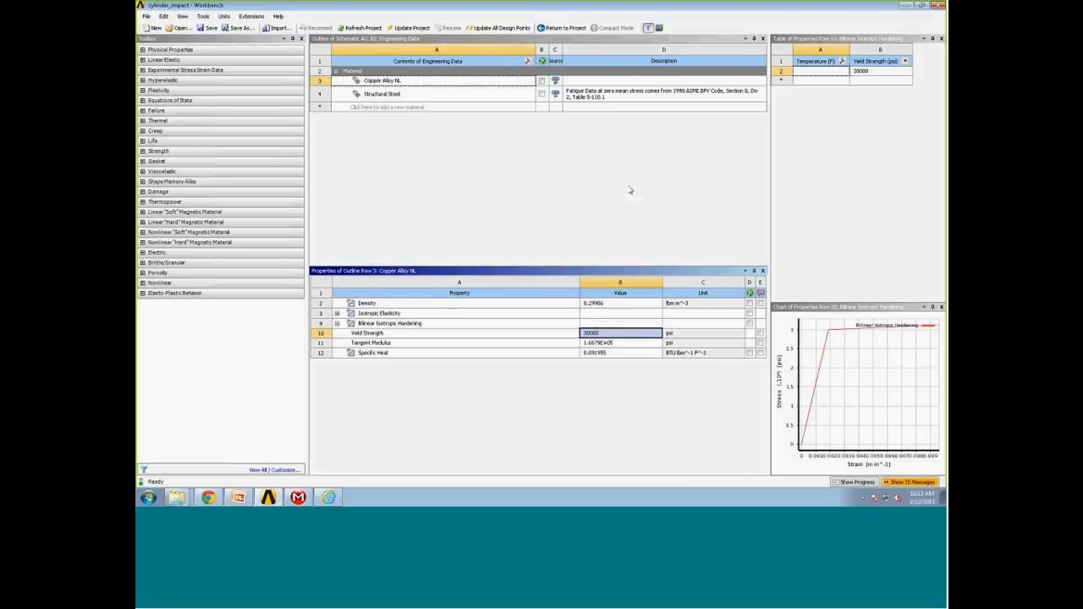
click(556, 28)
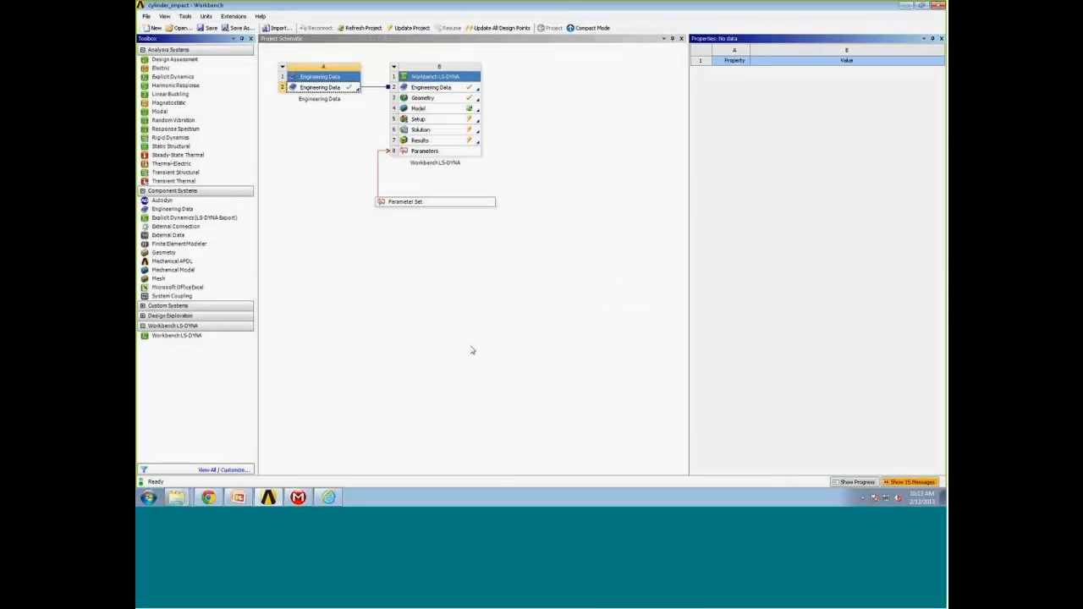
- Switch to Mechanical and refresh the materials of the model
click(298, 498)
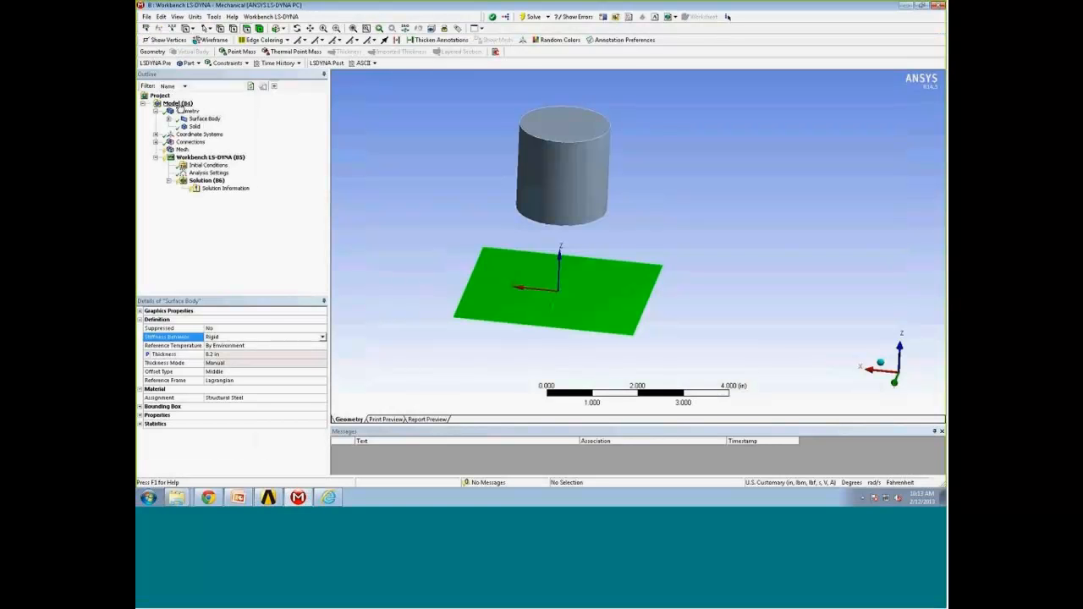
click(177, 103)
right_click(179, 103)
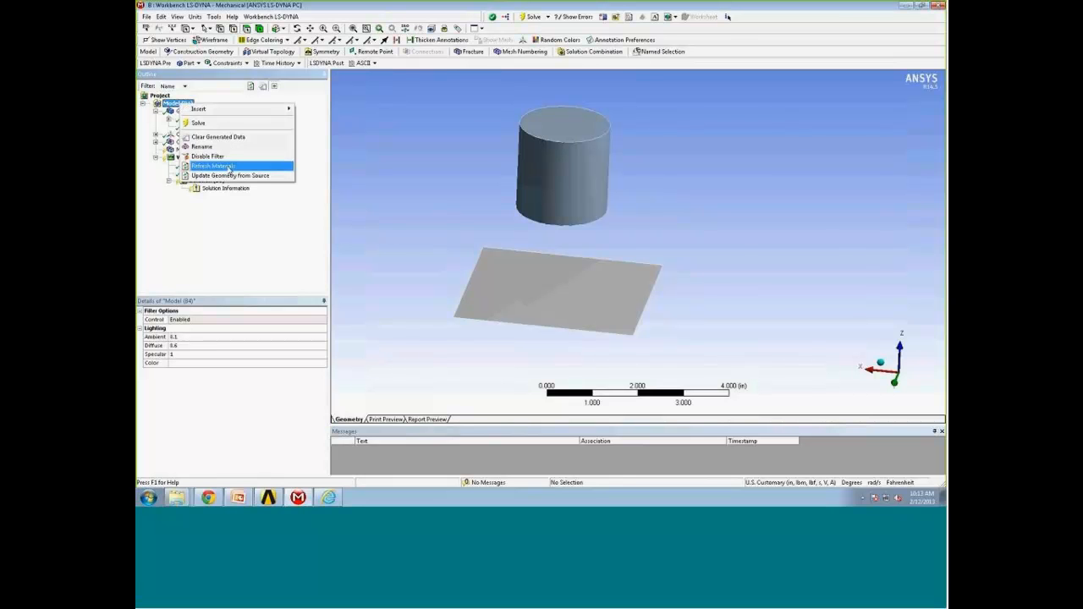
click(230, 167)
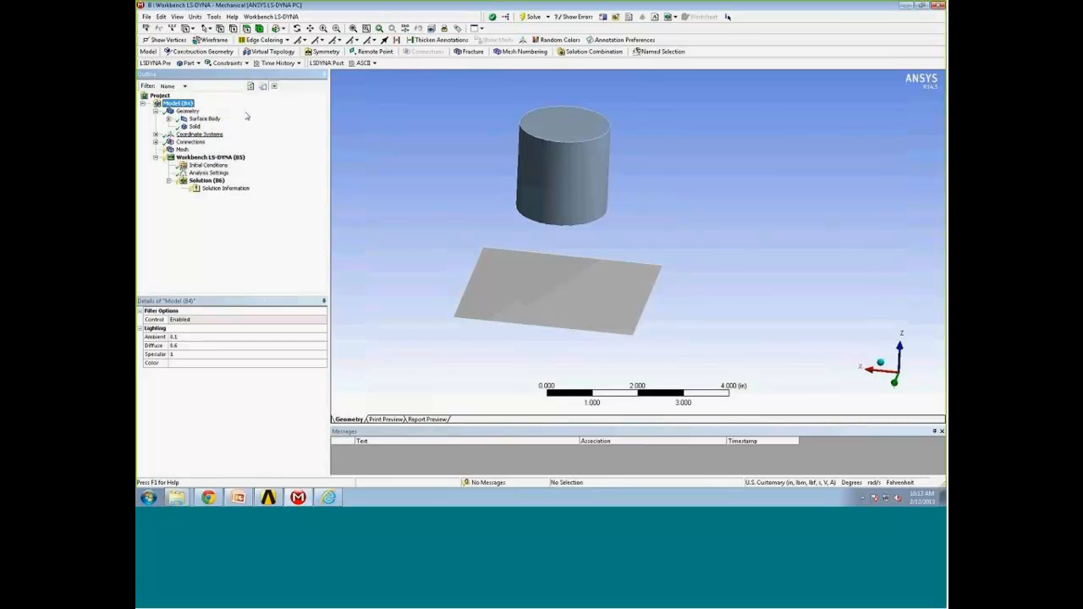
- Try to change the material assignment of the solid cylinder
click(194, 127)
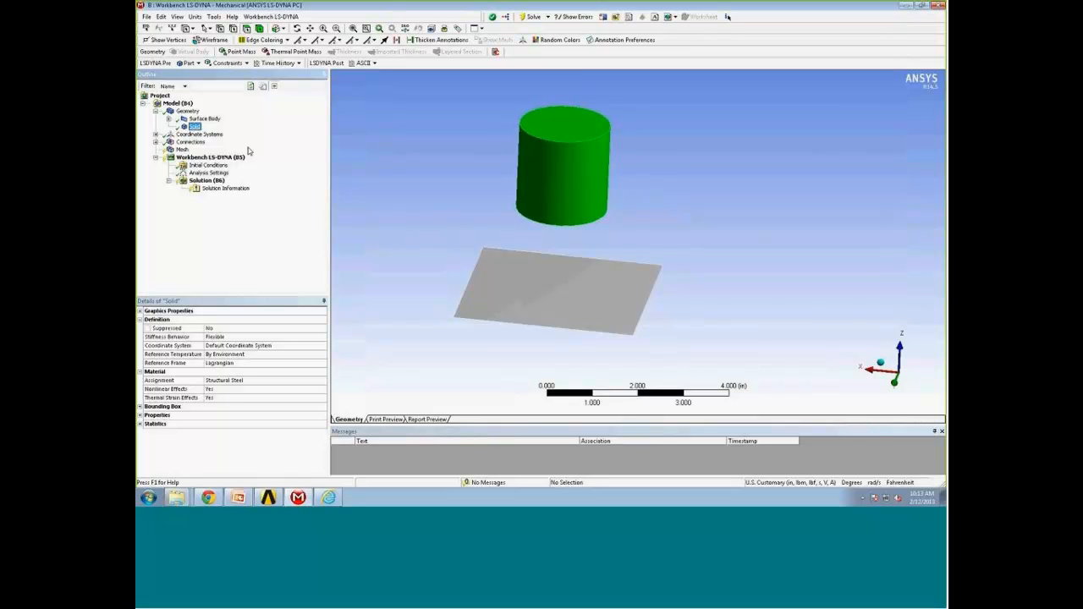
click(263, 381)
click(323, 382)
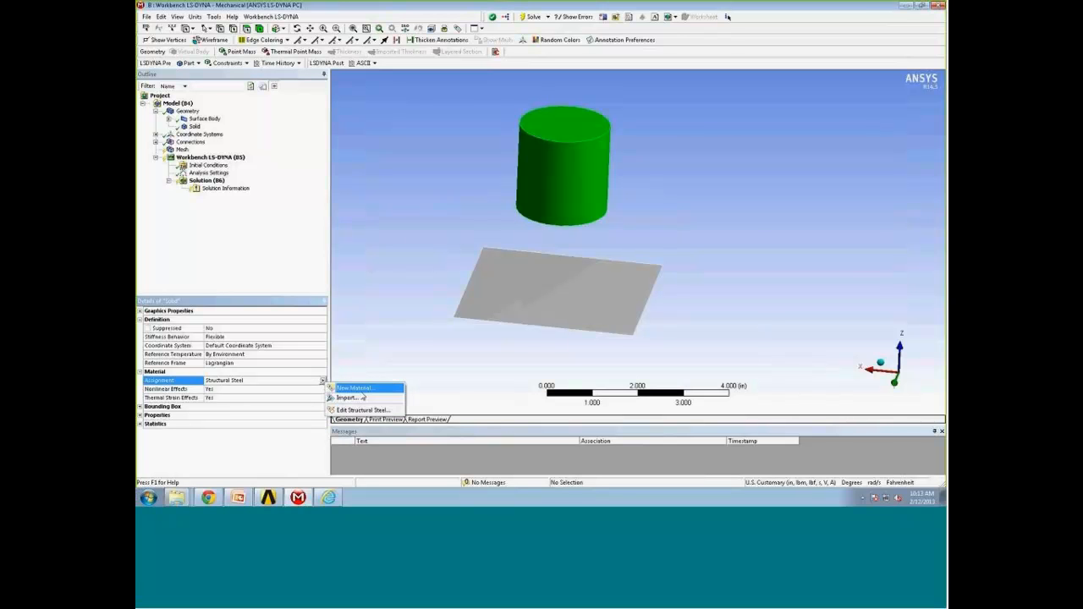
click(285, 198)
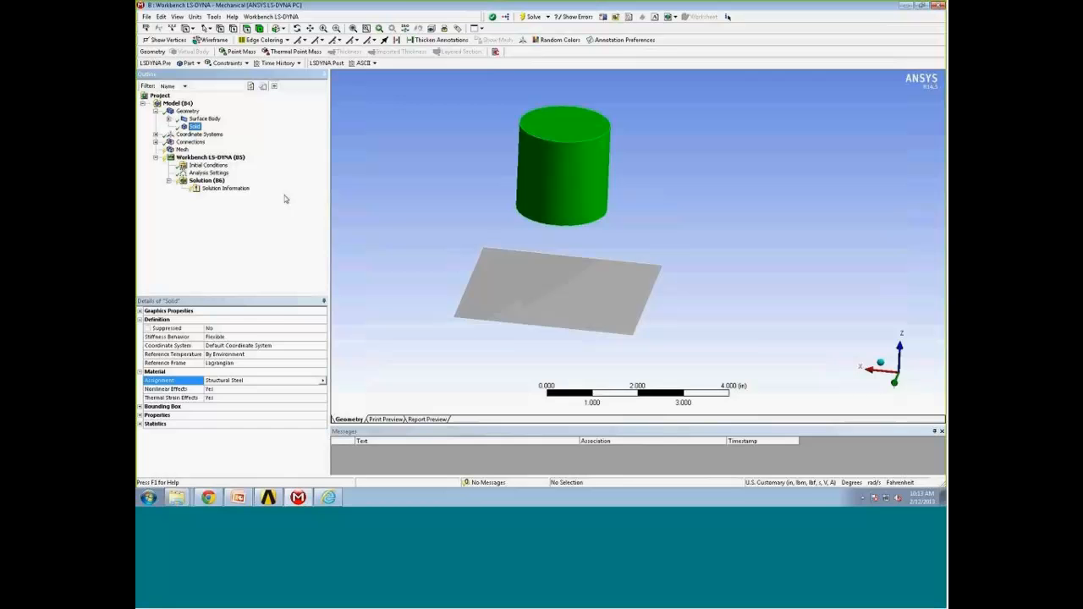
- Refresh the model's materials again and recheck the material assignment choices for the solid cylinder
click(178, 103)
right_click(185, 108)
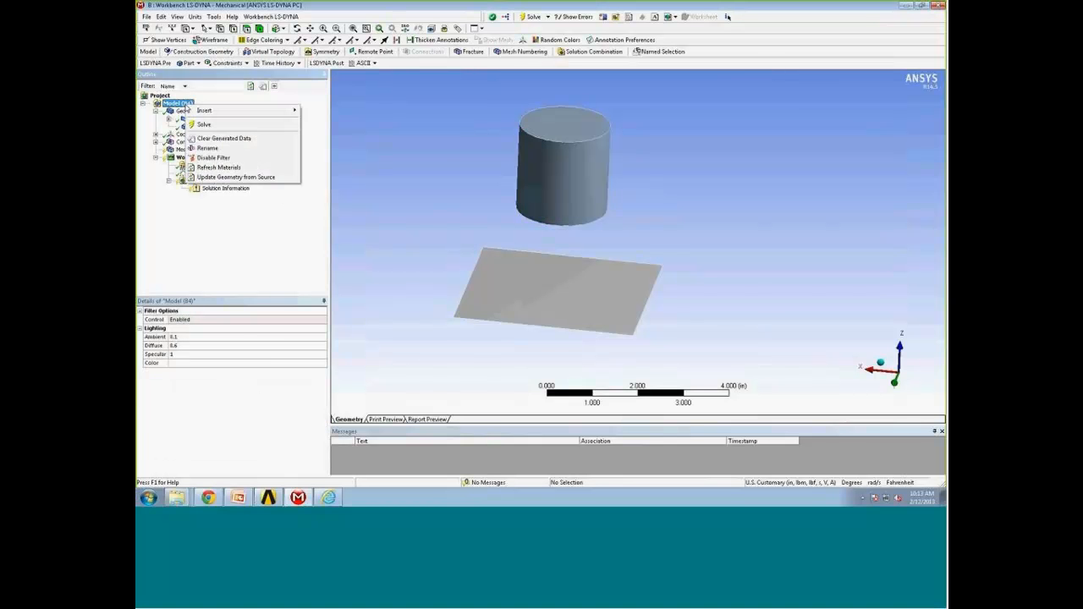
click(228, 167)
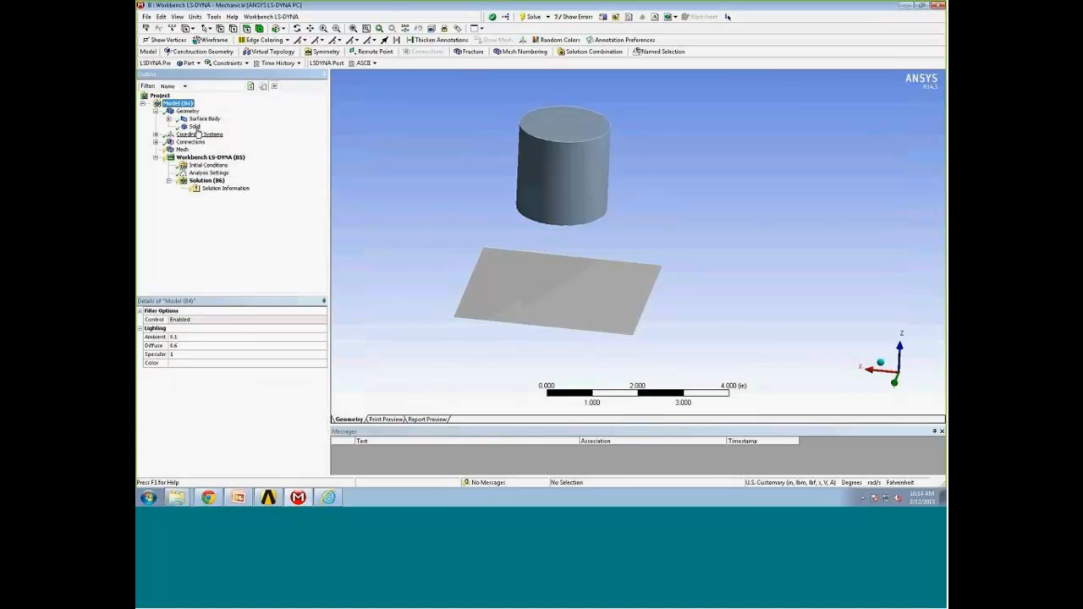
click(195, 127)
click(261, 382)
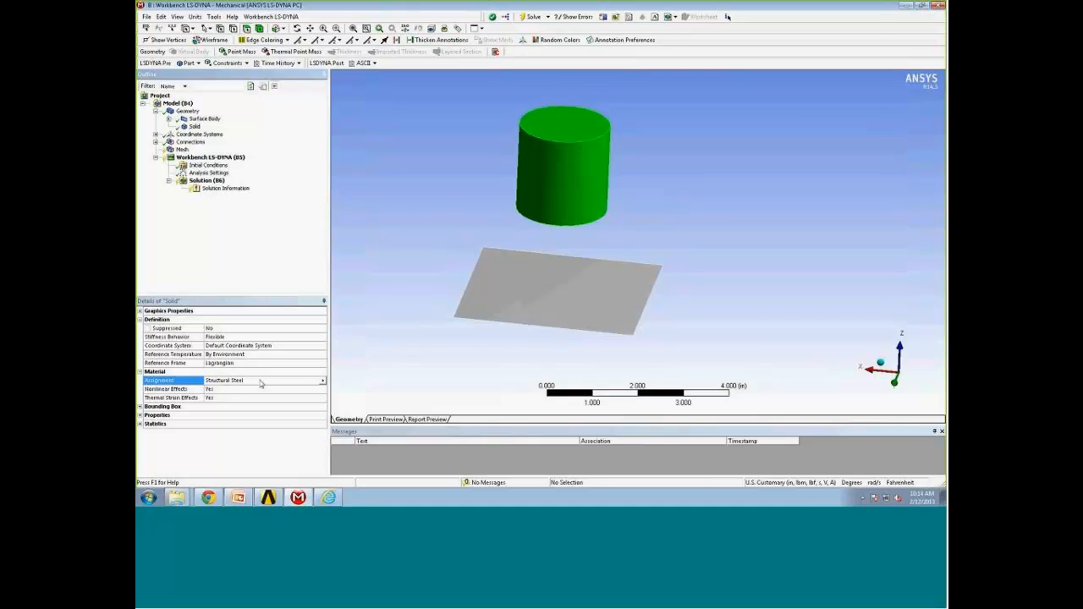
click(322, 381)
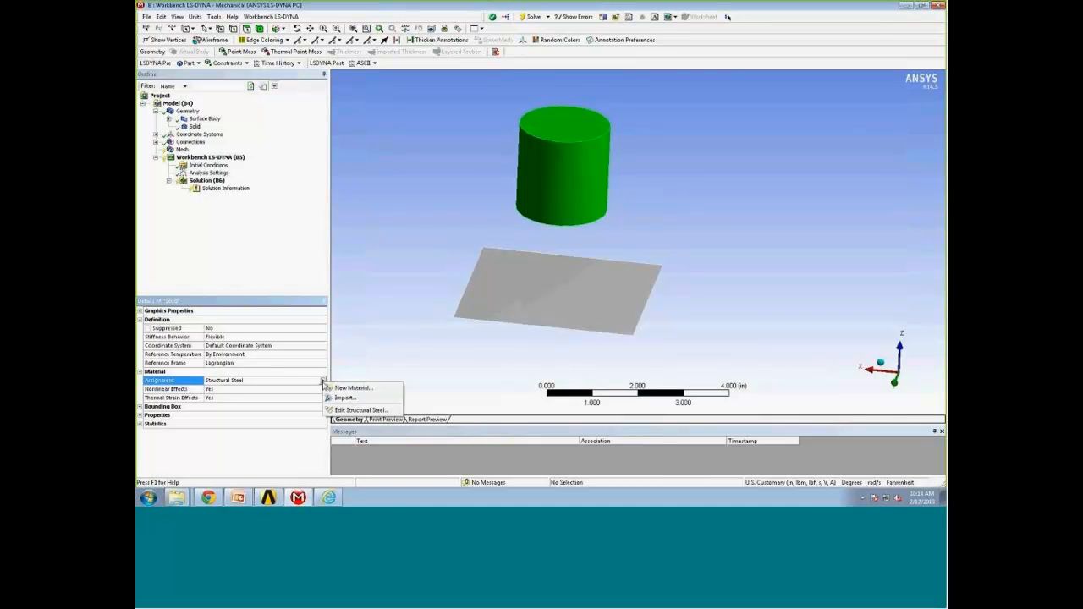
- Switch to Workbench and check the materials defined in Engineering Data
mouse_move(269, 499)
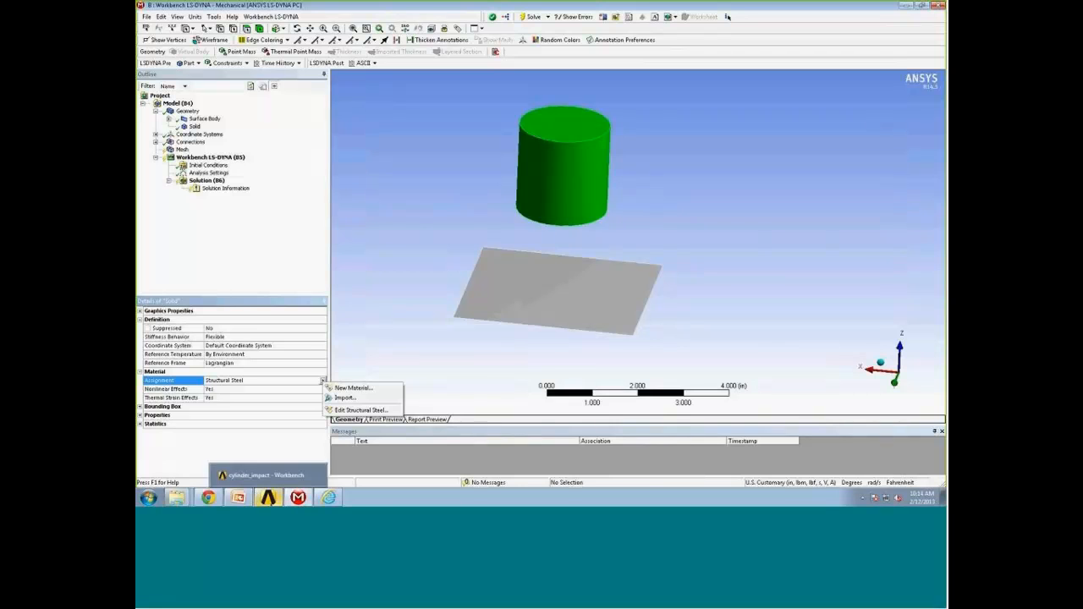
click(258, 475)
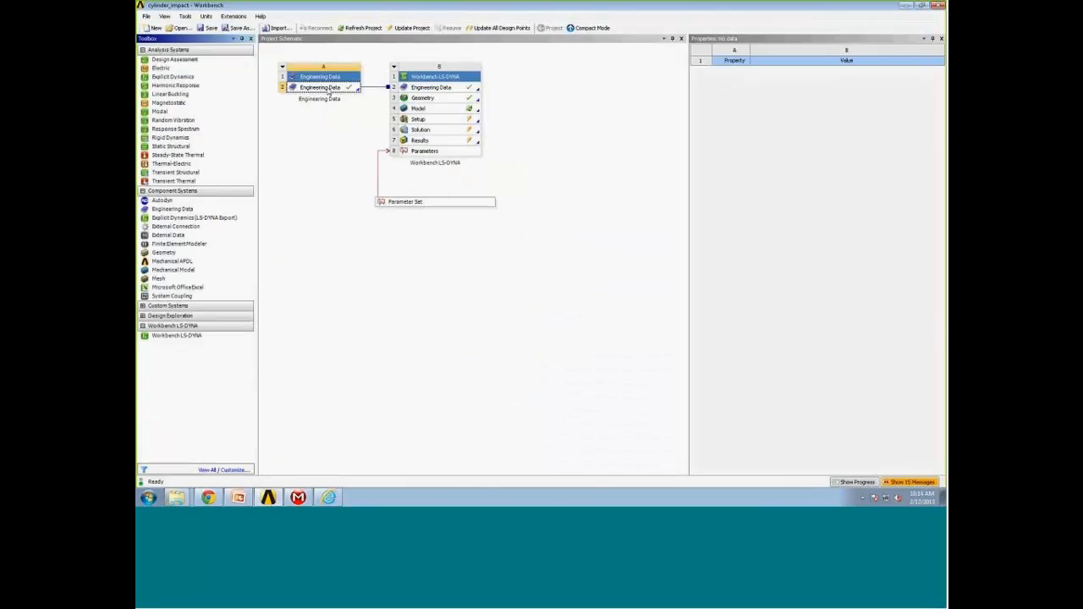
click(329, 92)
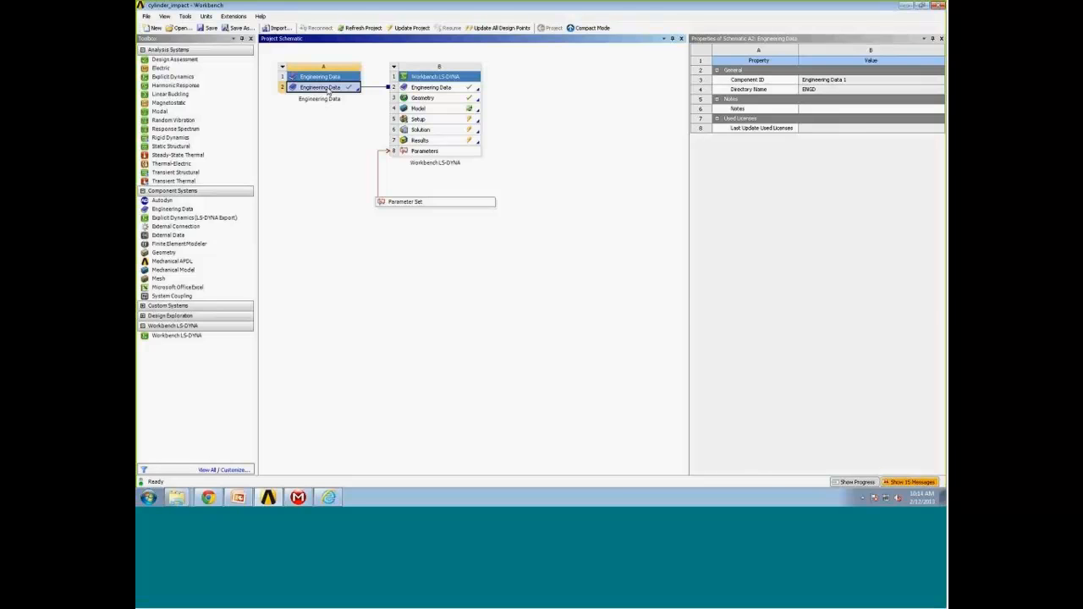
double_click(328, 91)
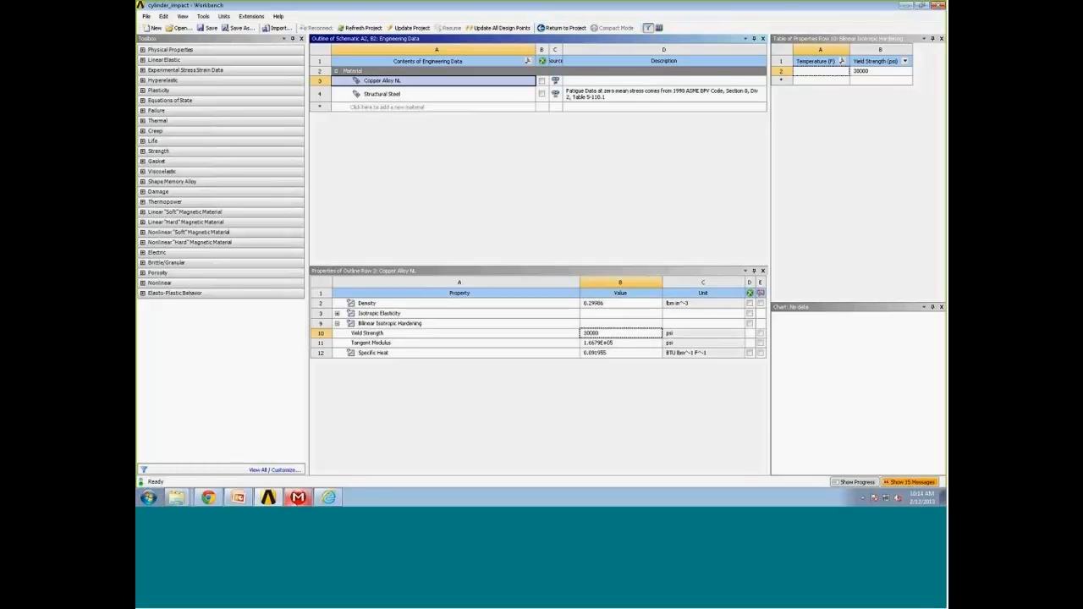
- Switch to Mechanical, refresh the model's materials and look for the copper alloy among the solid cylinder's material choices
click(298, 497)
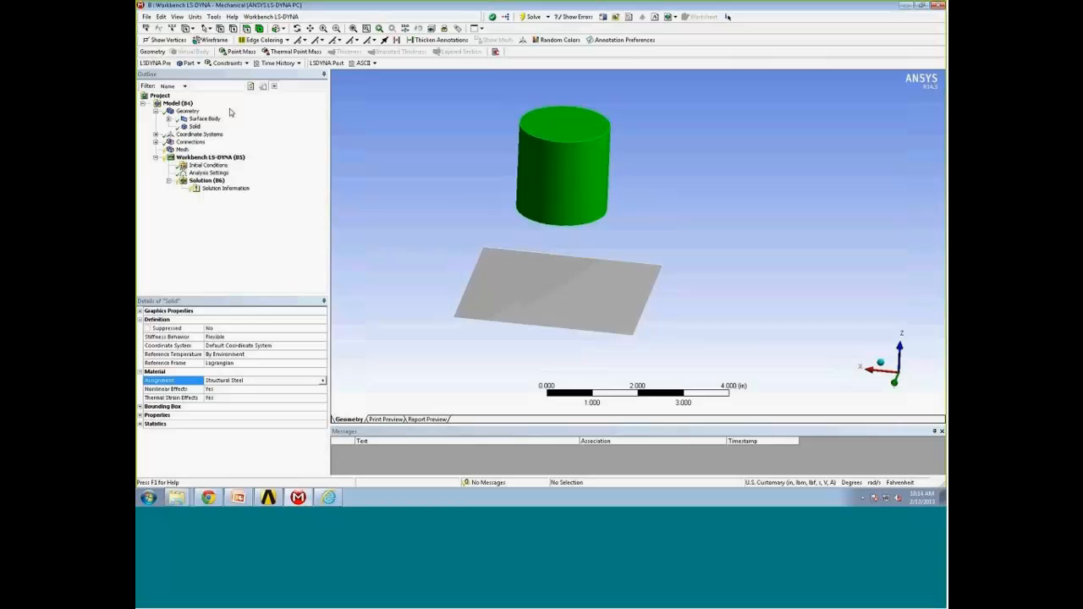
click(168, 103)
right_click(168, 104)
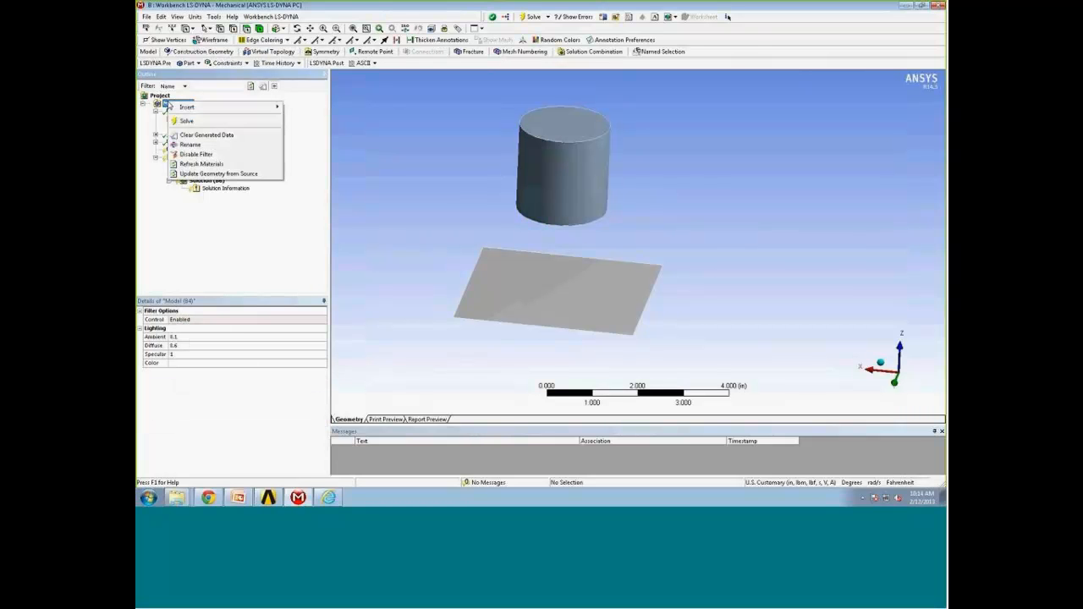
click(209, 166)
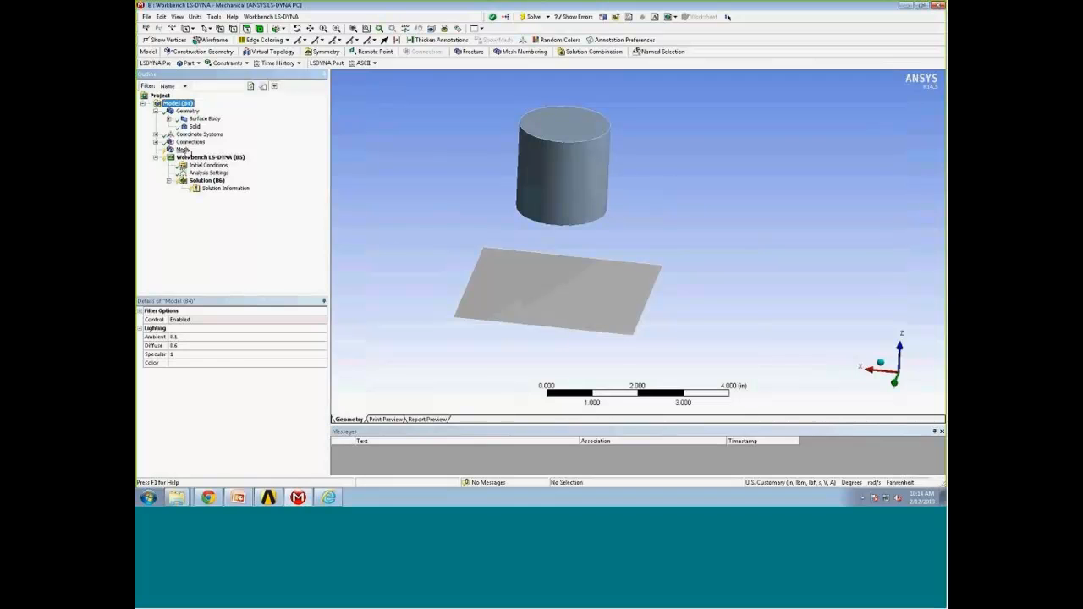
click(195, 127)
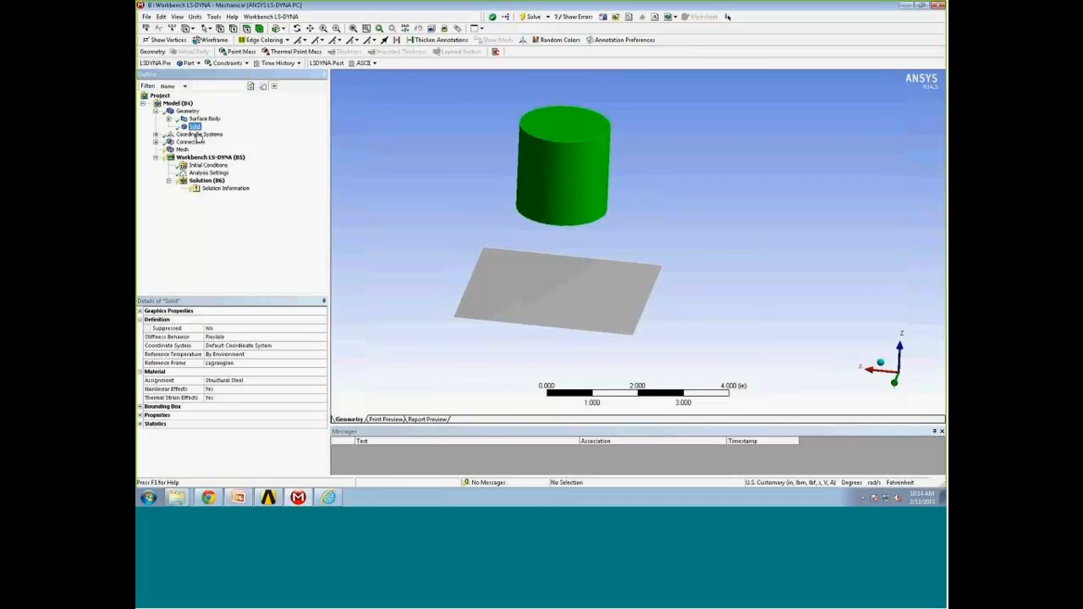
click(233, 381)
click(323, 381)
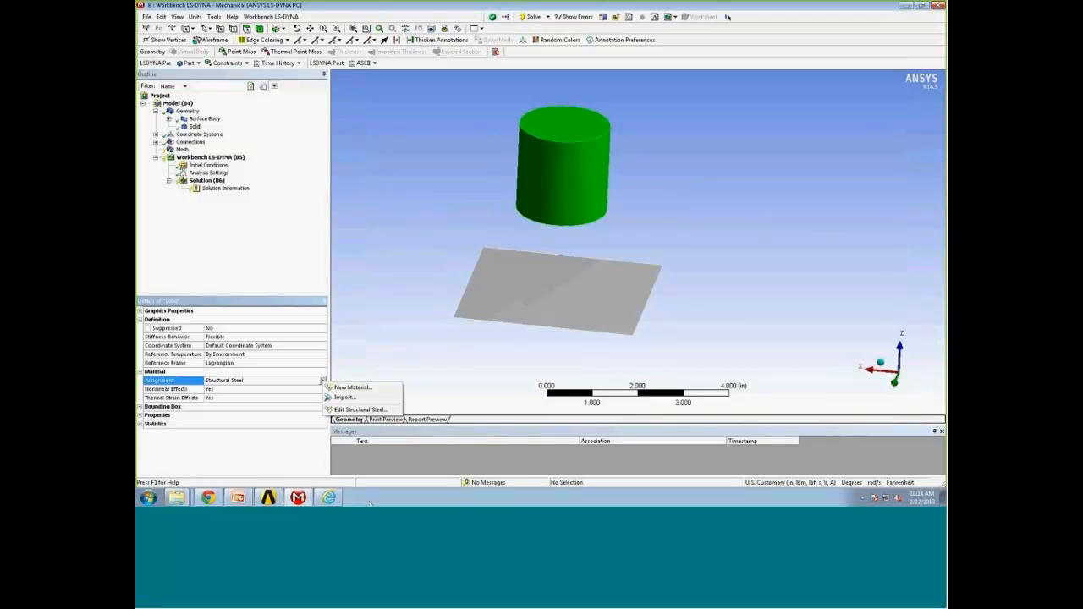
- Switch to Workbench, return to the project schematic and refresh the Model cell of the LS-DYNA system
click(274, 498)
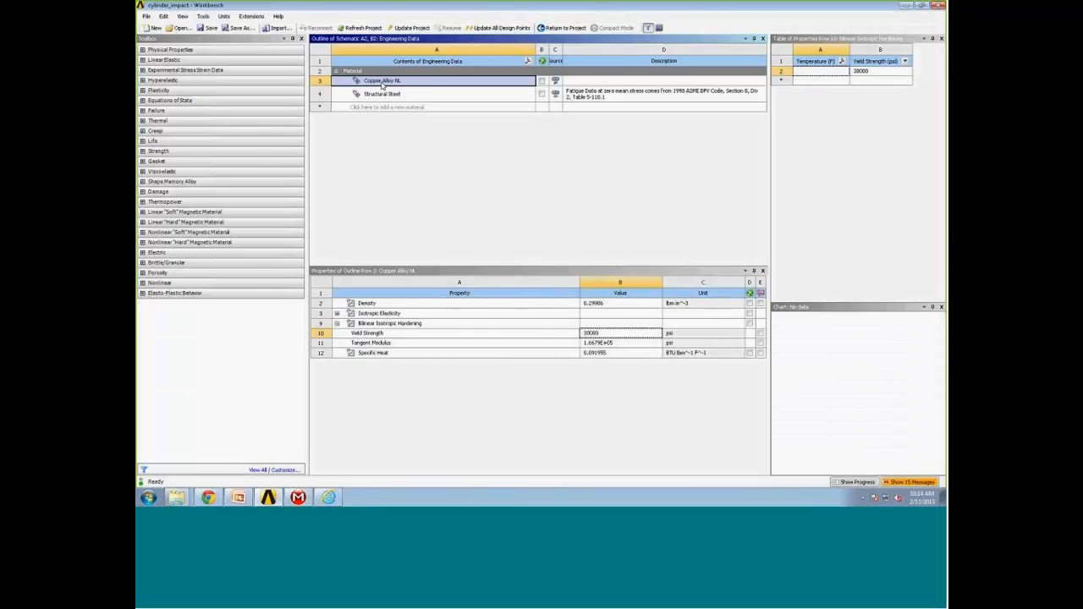
click(565, 28)
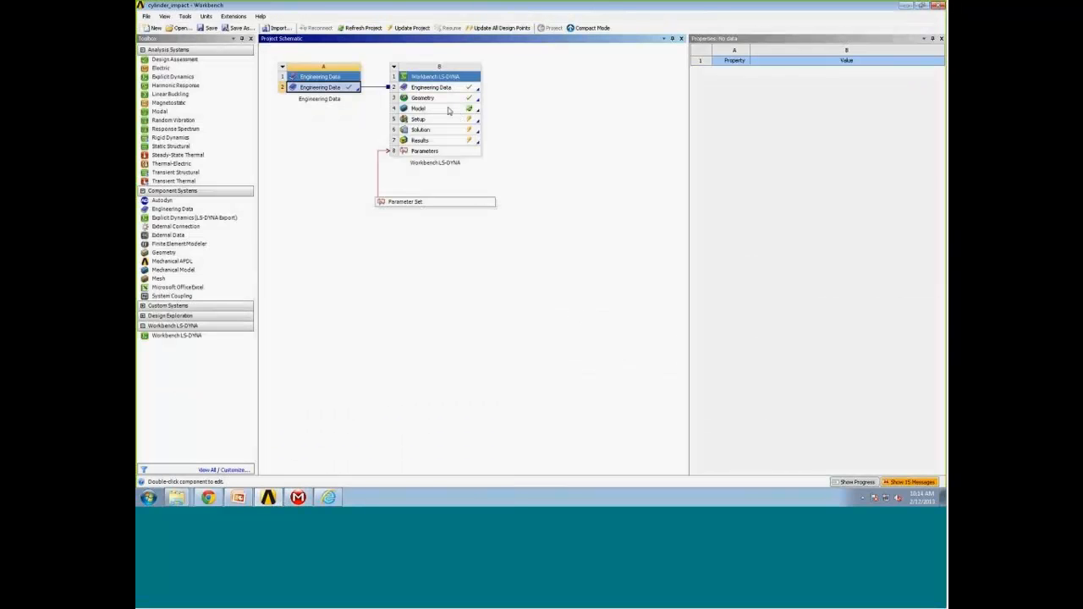
click(449, 111)
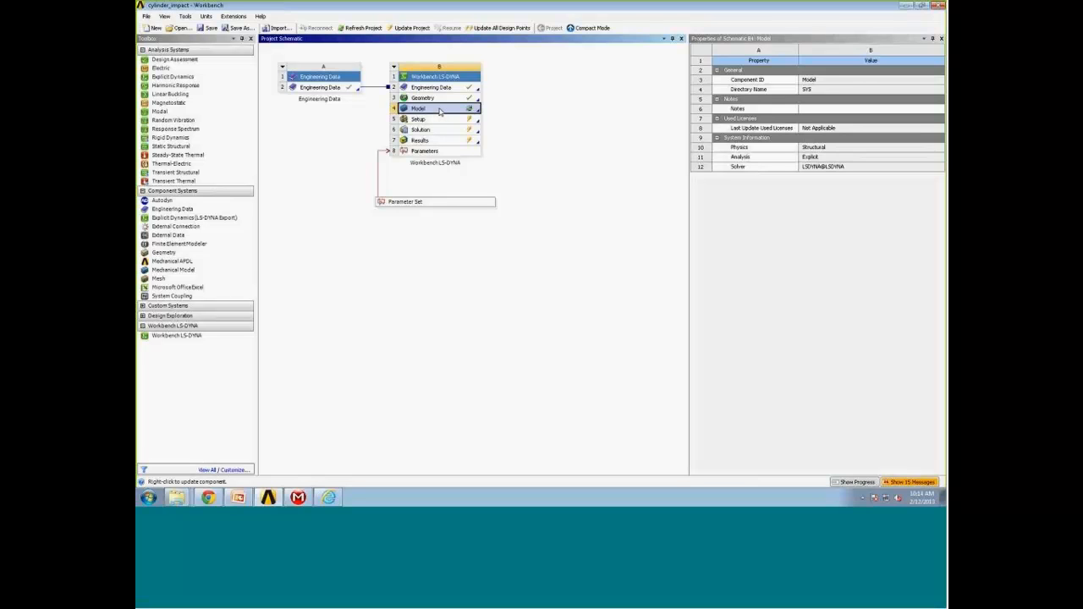
right_click(439, 111)
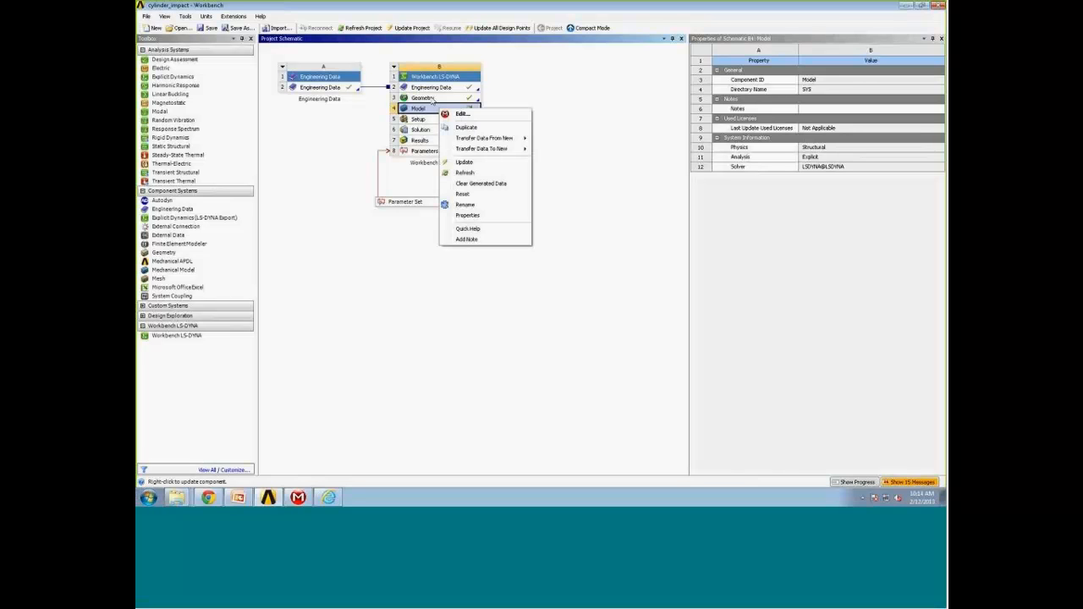
click(467, 173)
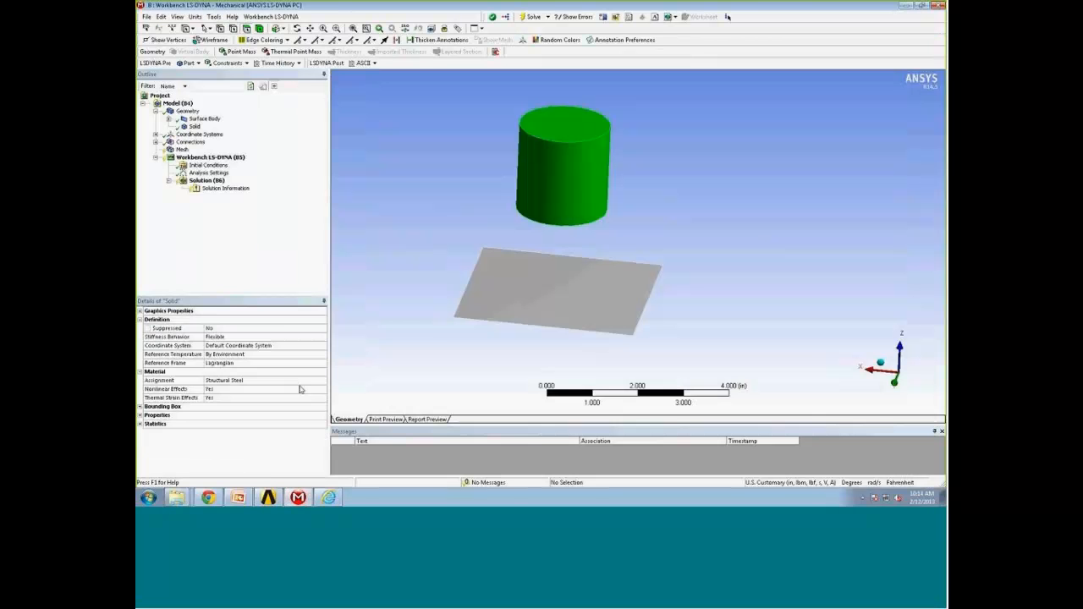
- Assign Copper Alloy NL as the material of the solid cylinder in Mechanical
click(245, 382)
click(322, 381)
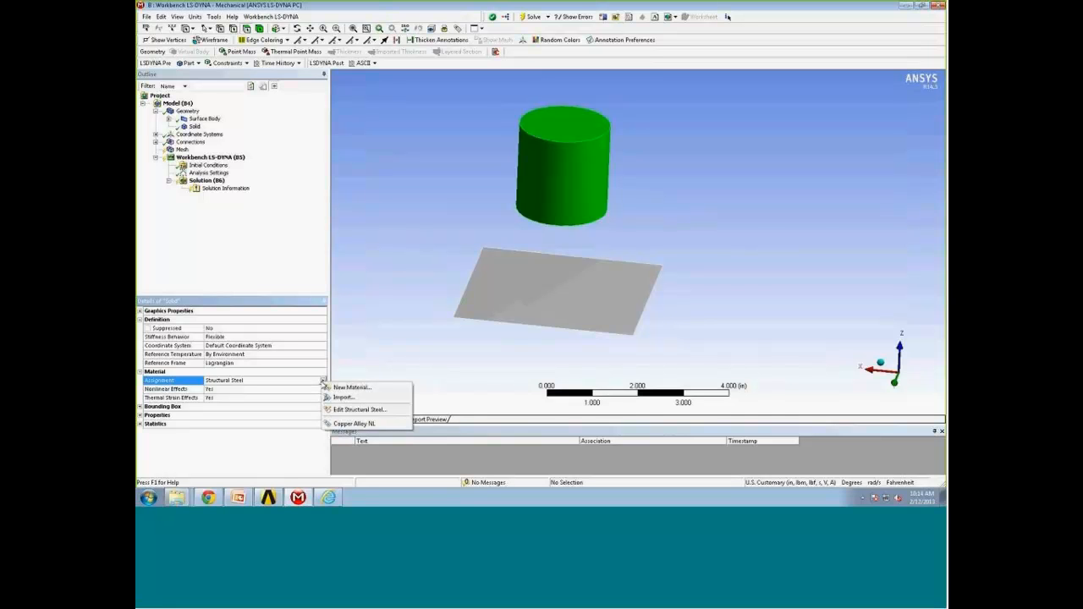
click(356, 424)
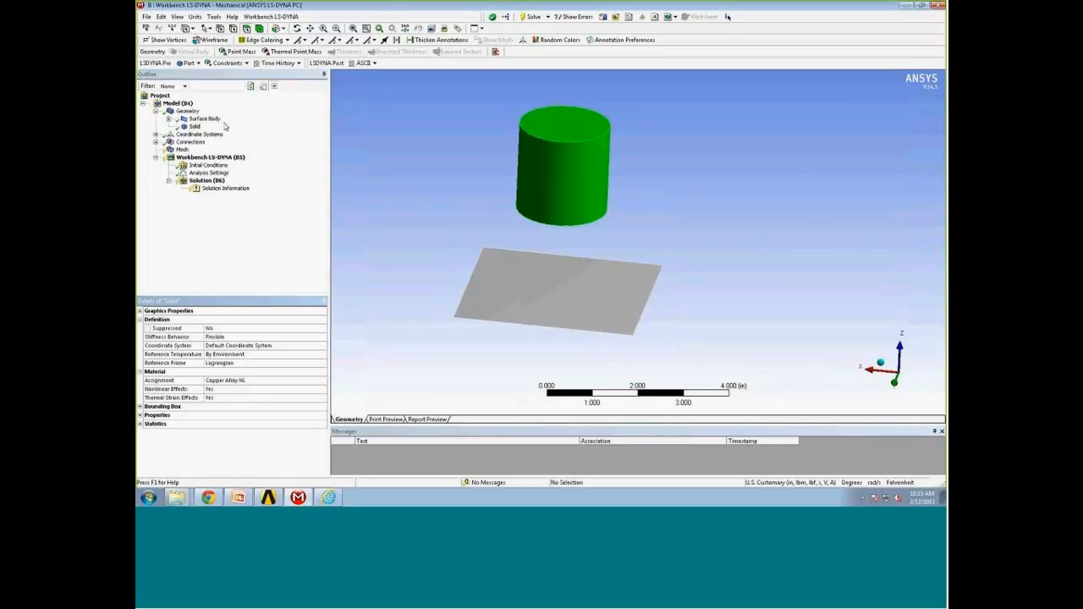
- Change the body interaction under Connections to Frictional and set its friction coefficient to 1
click(155, 142)
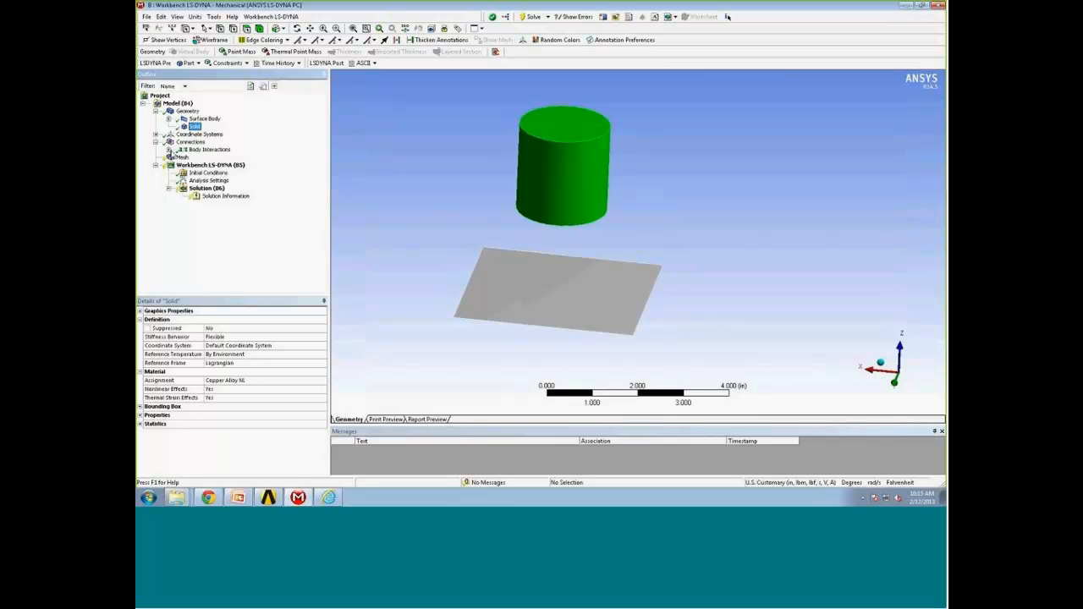
click(169, 150)
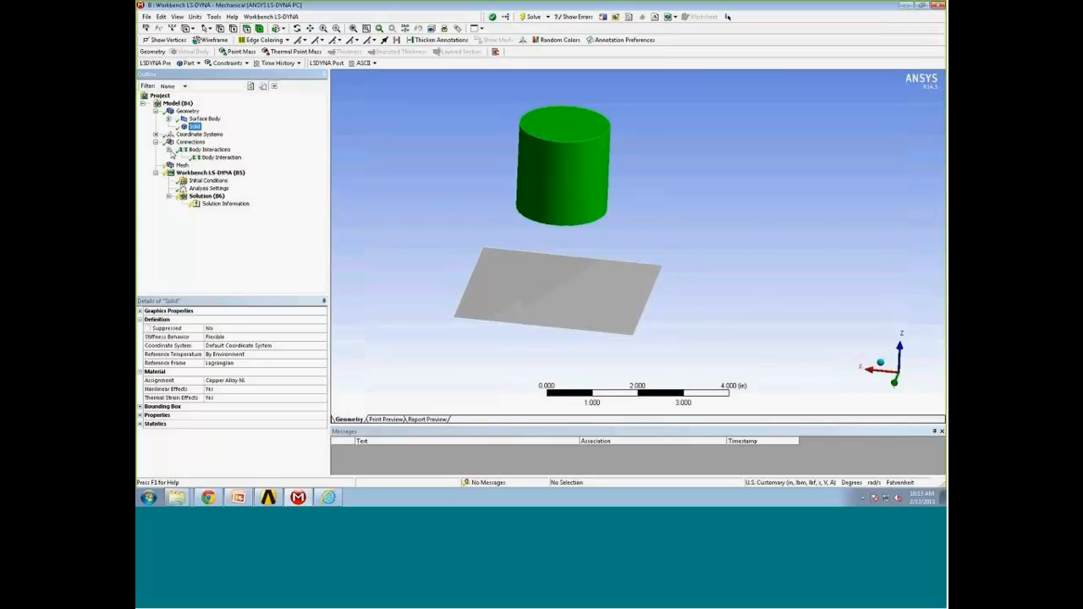
click(220, 159)
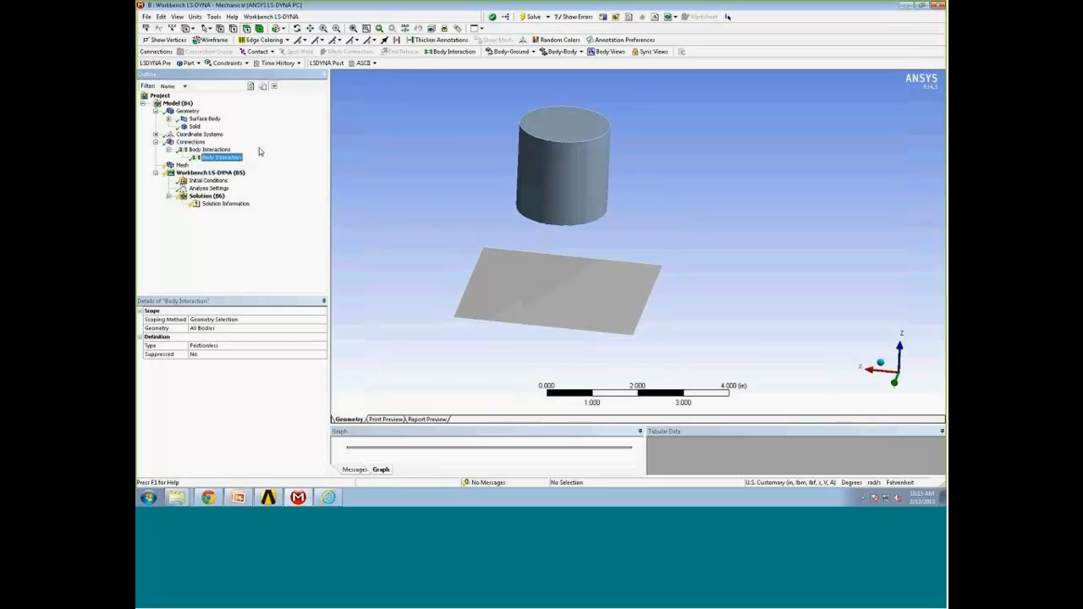
click(225, 347)
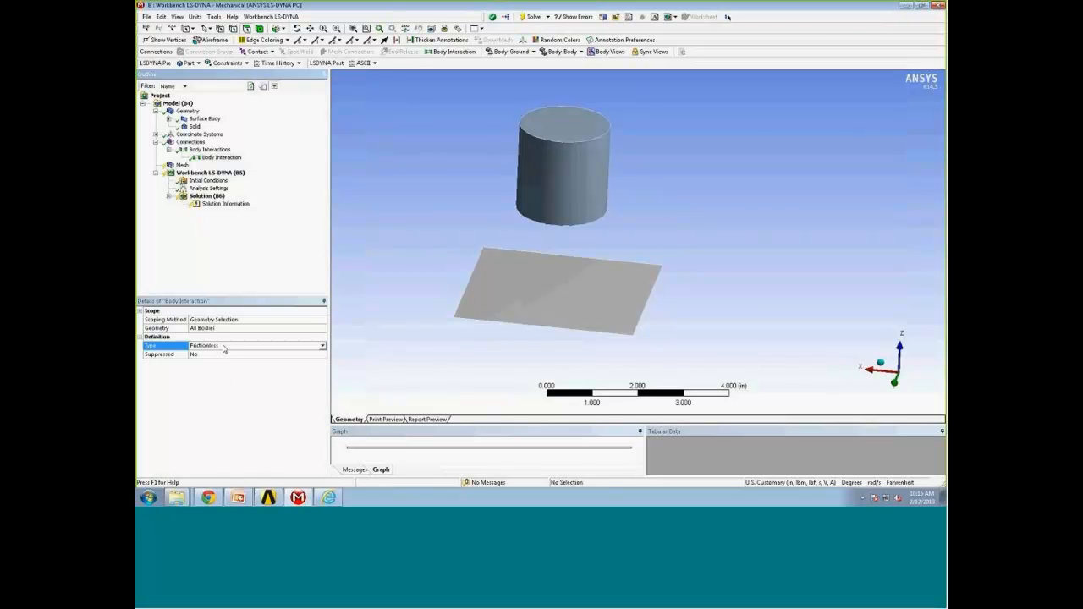
click(322, 346)
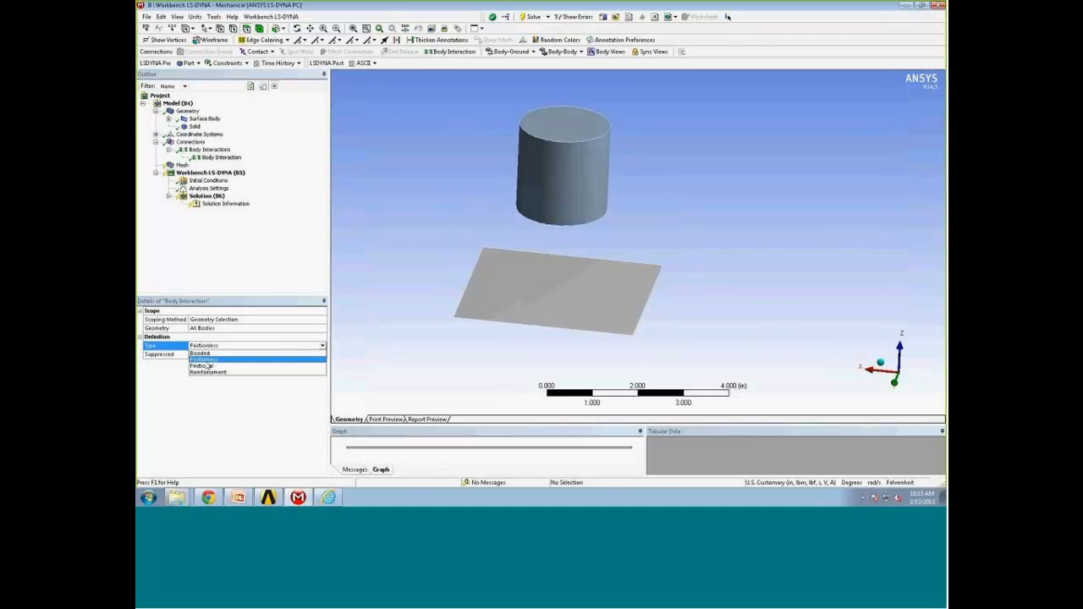
click(208, 364)
click(217, 354)
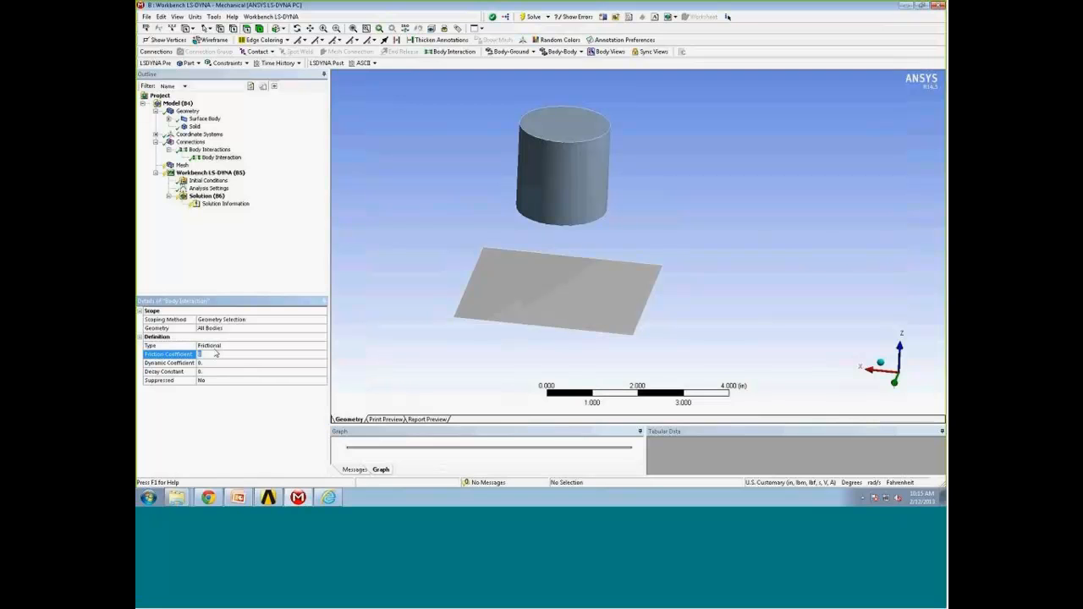
text(1)
click(227, 428)
- Generate the mesh with default settings and inspect the element pattern on the cylinder's end face
click(181, 165)
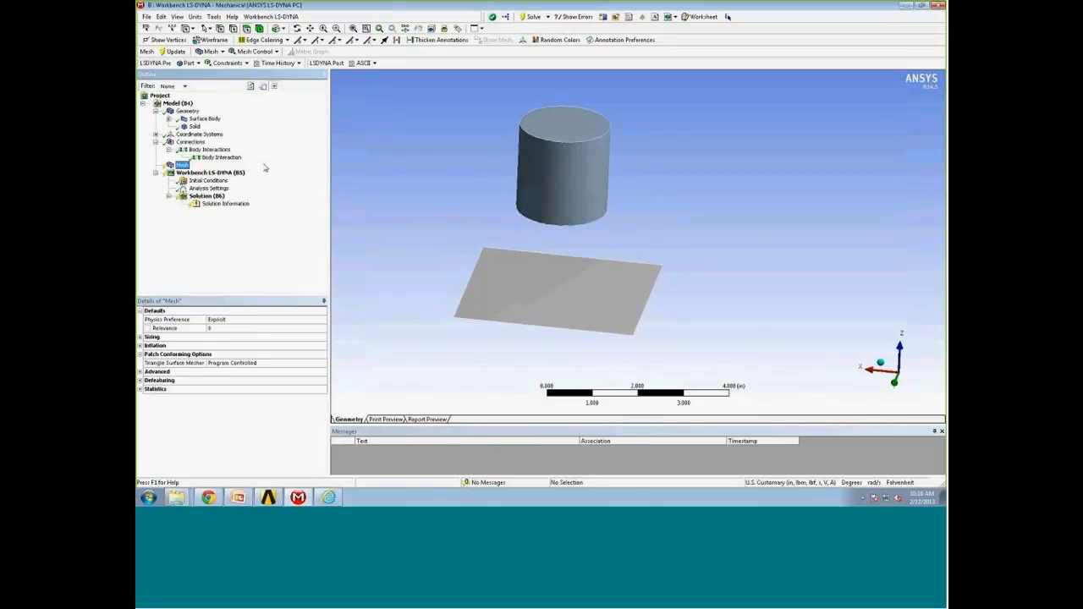
right_click(182, 165)
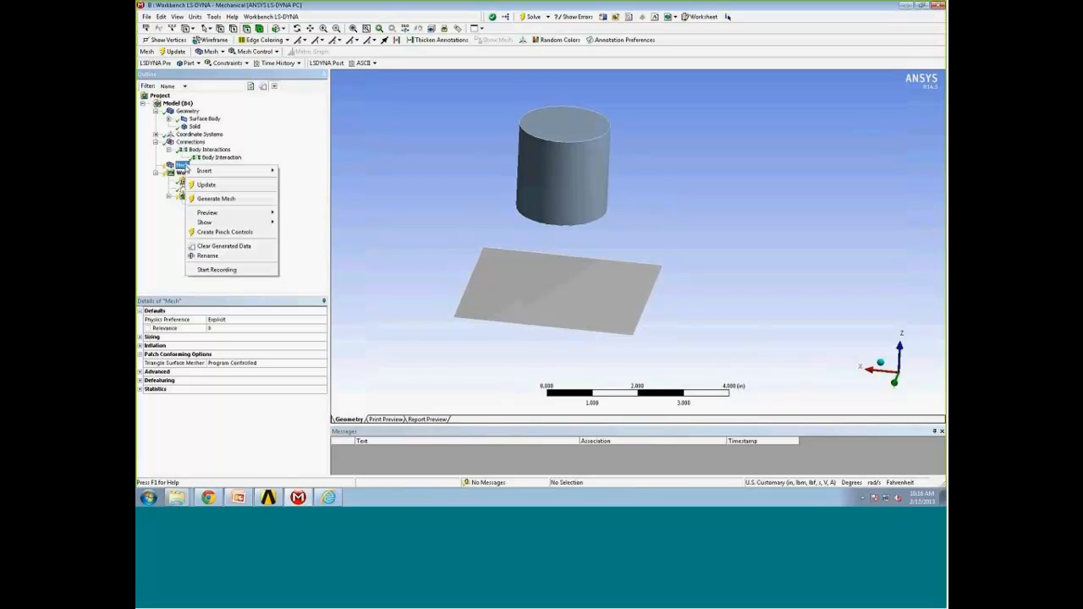
click(216, 198)
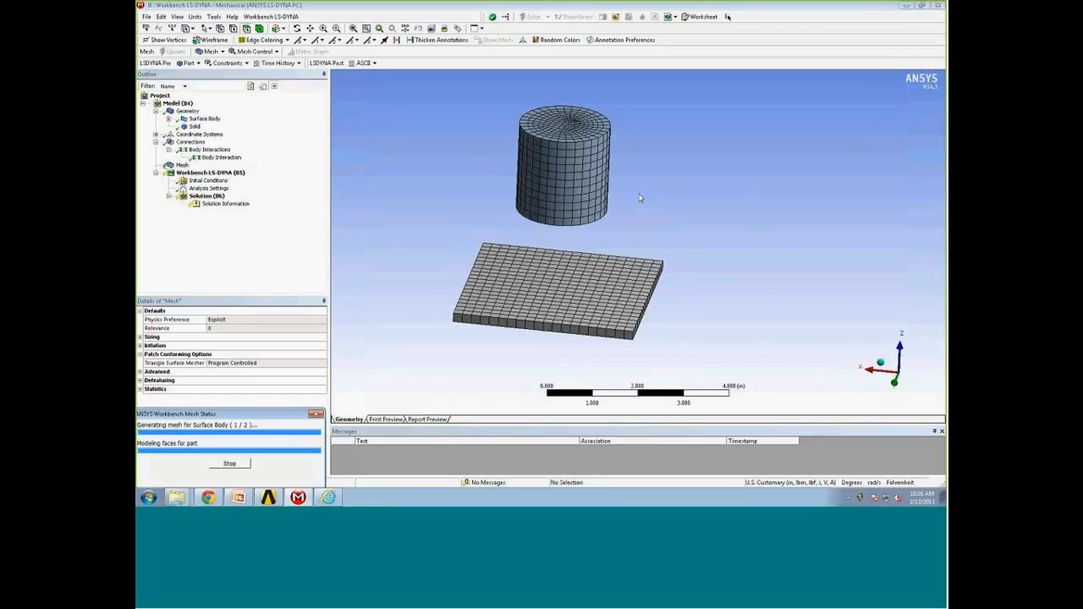
drag(640, 184, 621, 205)
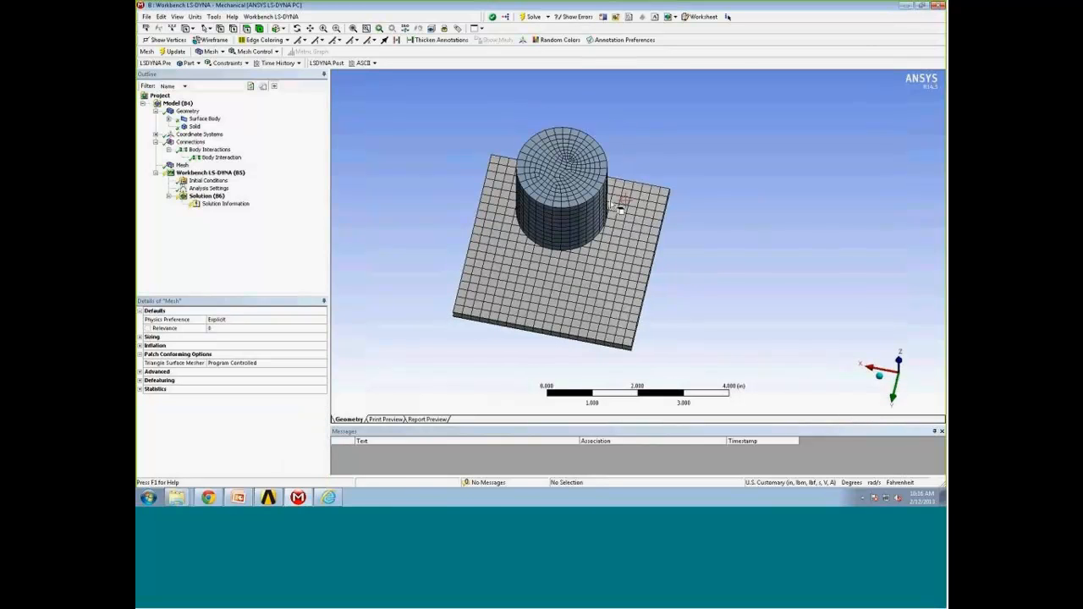
scroll(660, 249, up, 5)
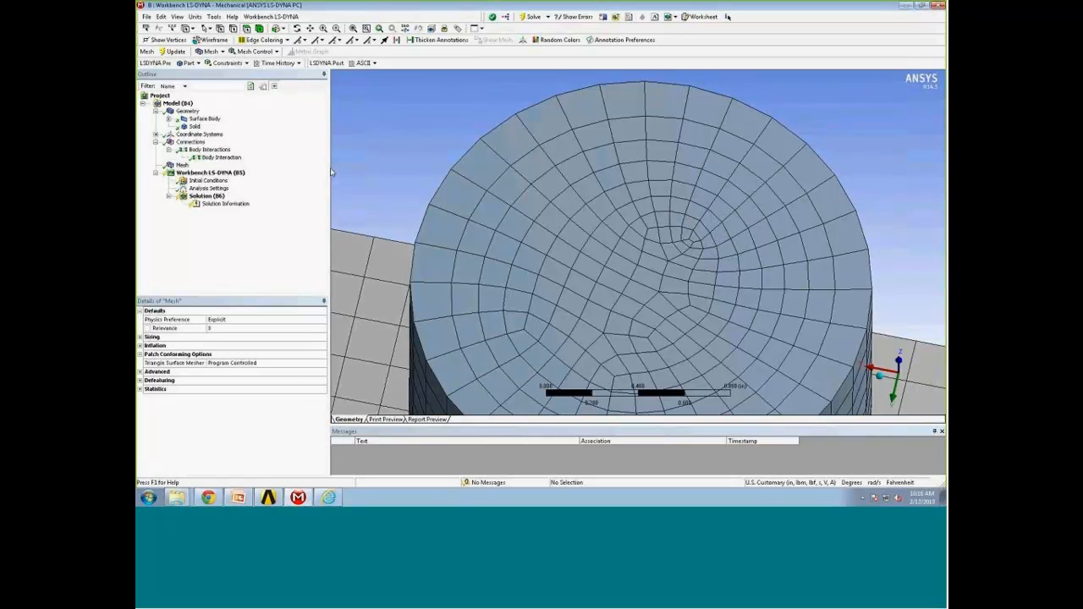
- Insert a mesh method scoped to the cylinder body and set the method to MultiZone
click(182, 166)
right_click(183, 166)
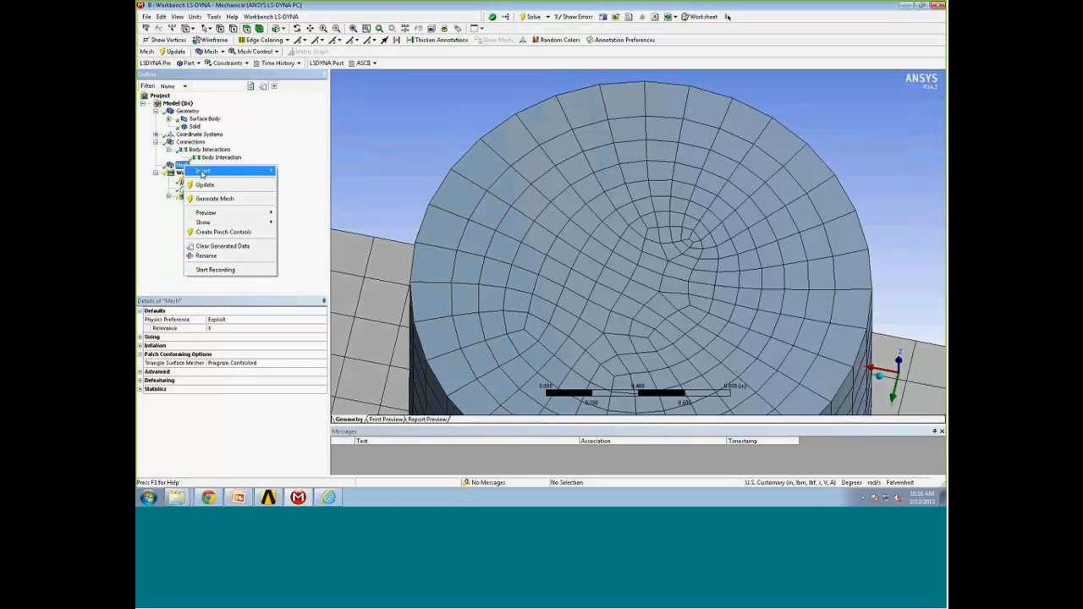
click(307, 167)
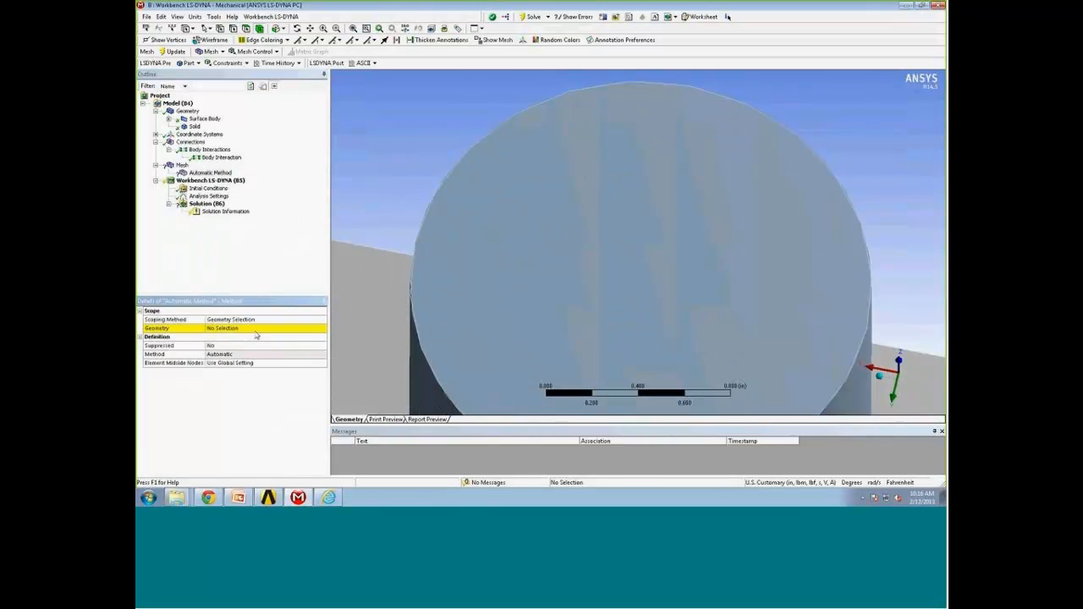
click(256, 330)
click(641, 310)
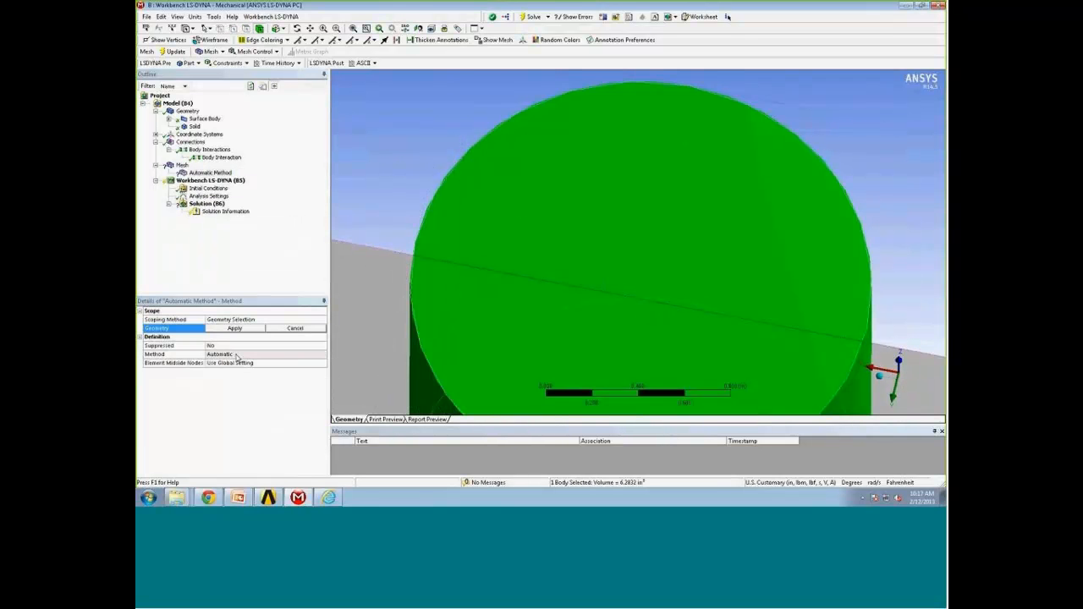
click(235, 327)
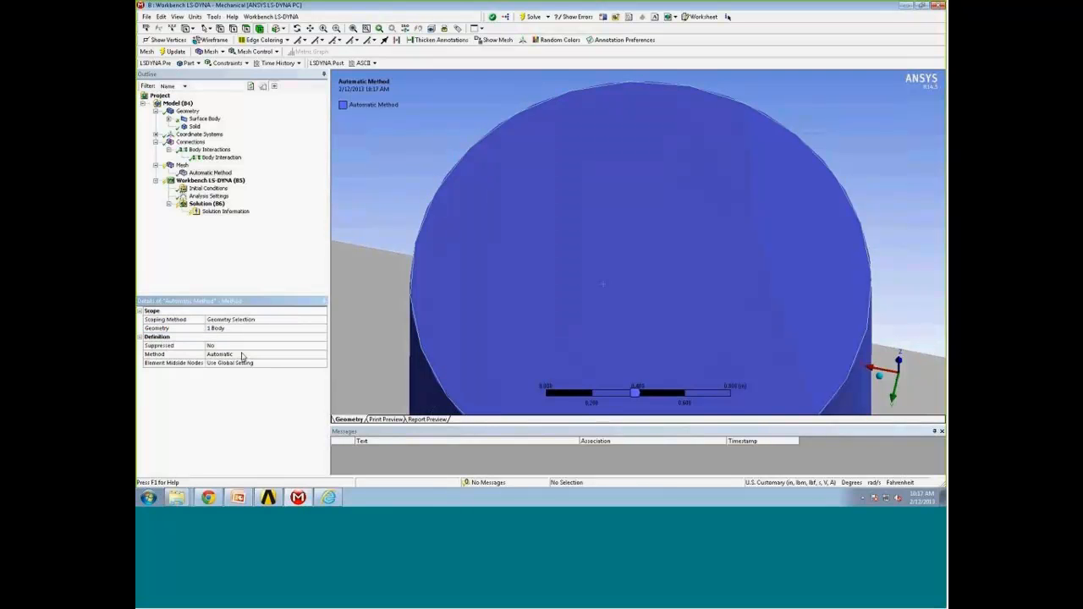
click(242, 357)
click(323, 354)
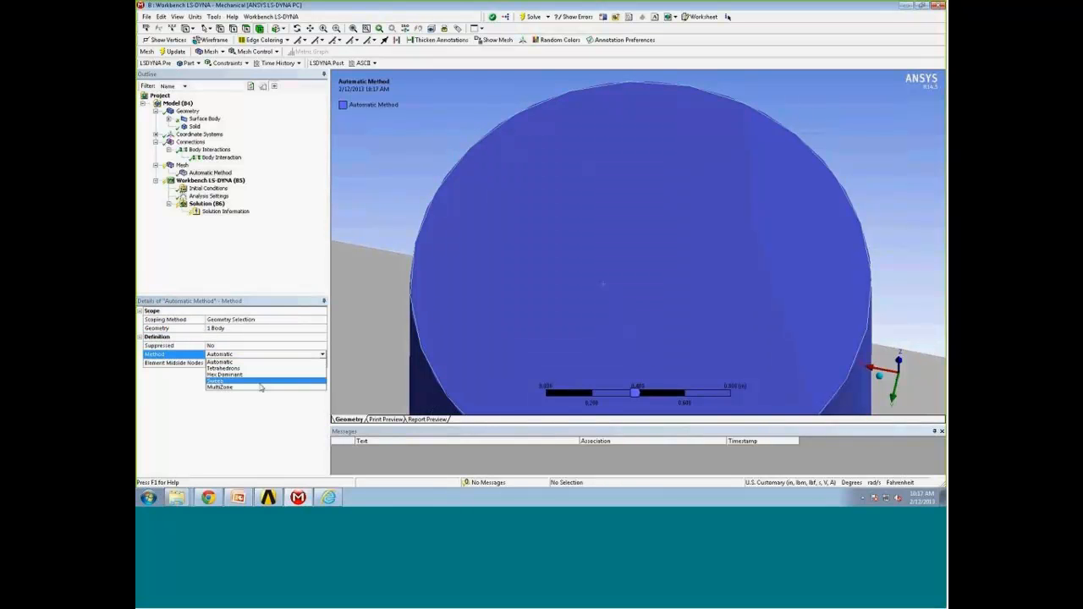
click(260, 386)
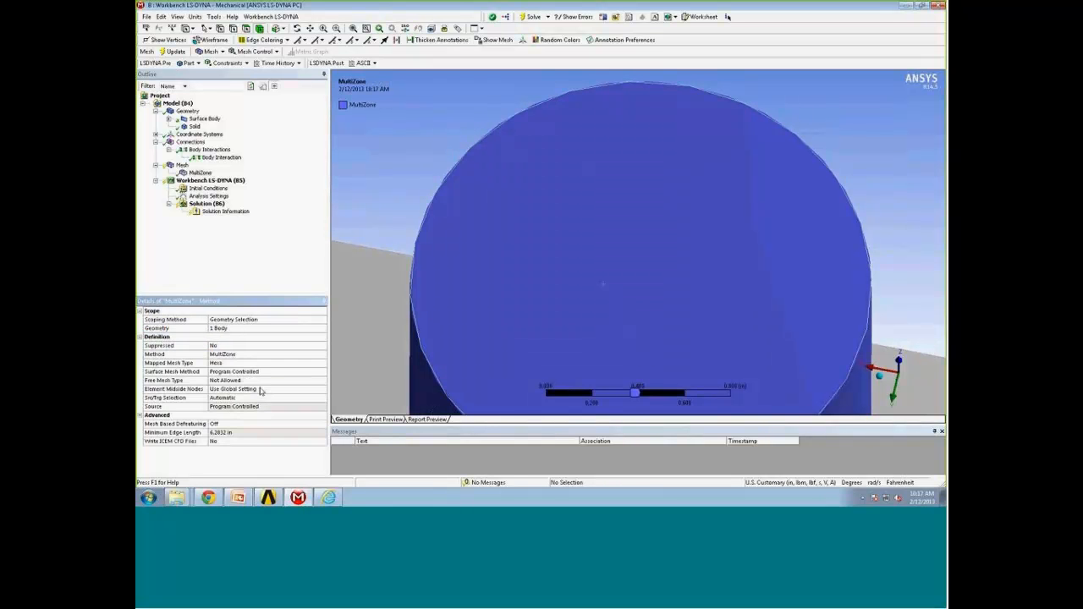
- Regenerate the mesh with the MultiZone method and inspect the elements on the cylinder's end and side
right_click(182, 165)
click(221, 198)
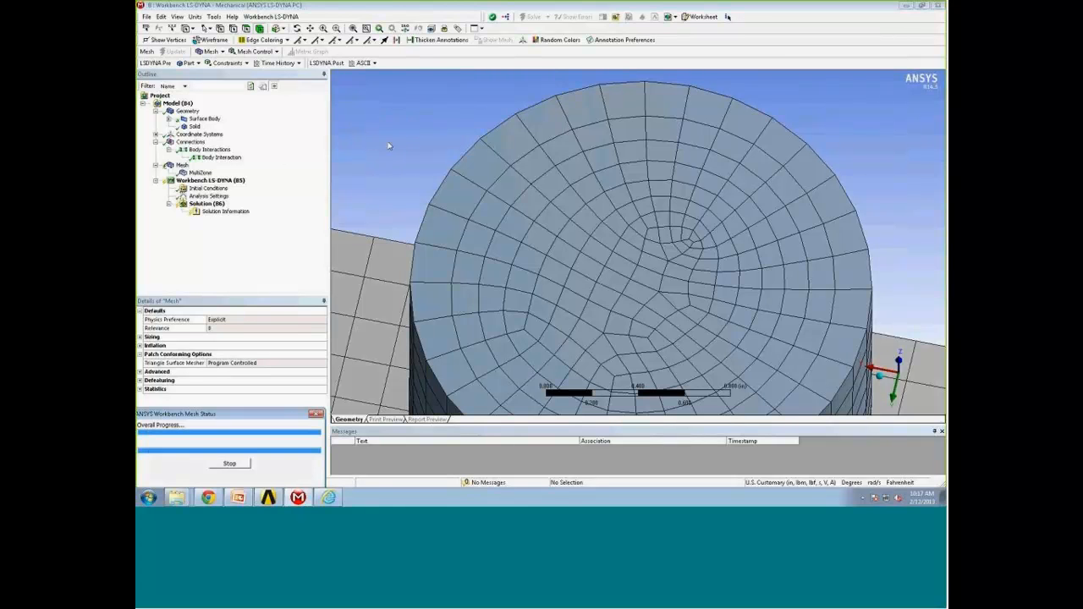
scroll(398, 148, down, 5)
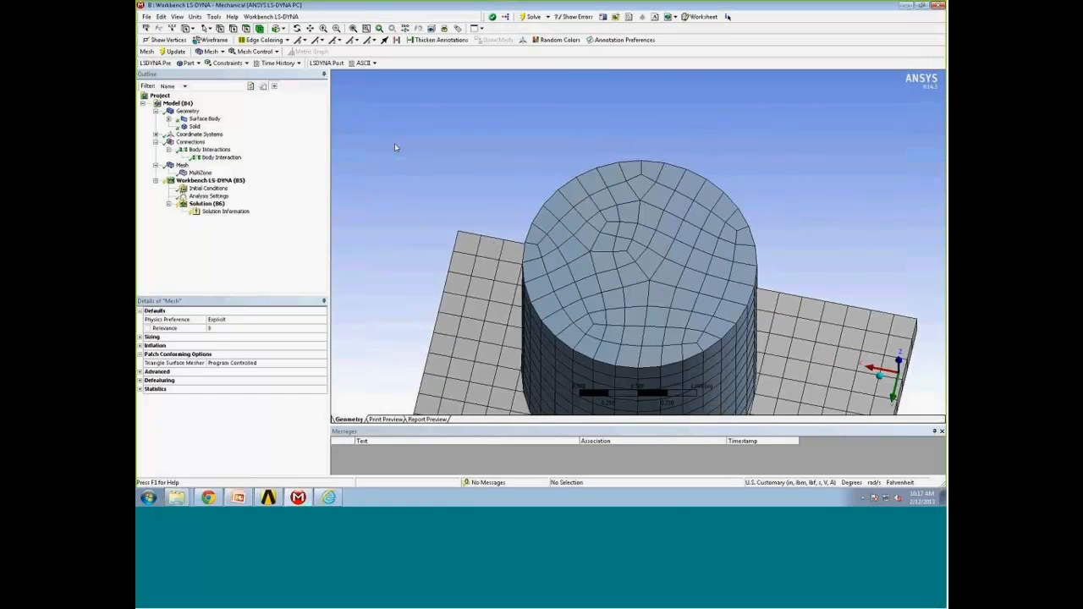
middle_drag(445, 166, 430, 144)
scroll(428, 145, down, 3)
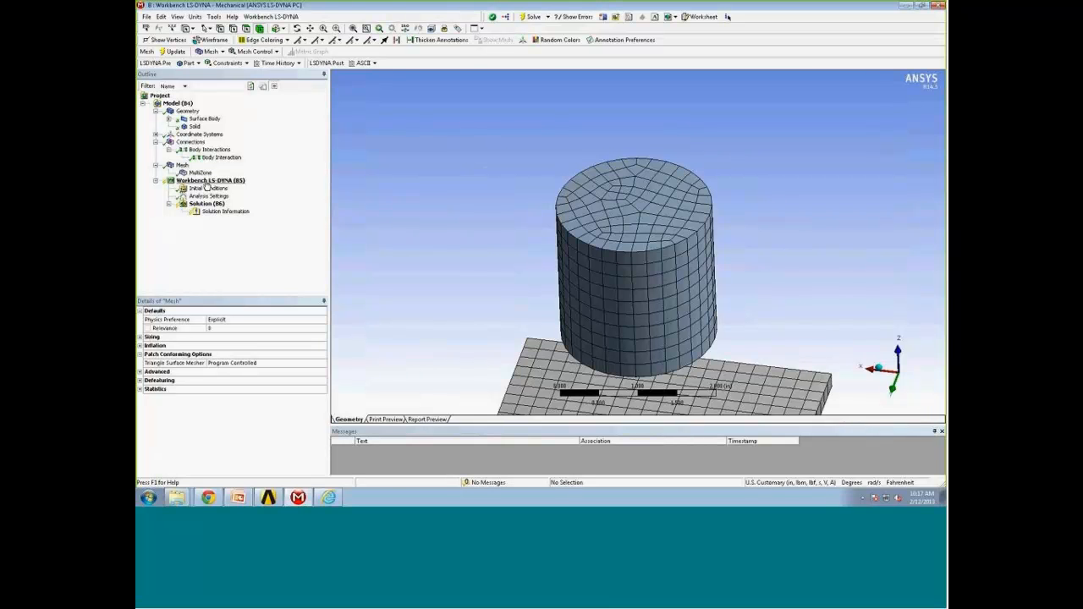
- Insert a Velocity initial condition in the LS-DYNA analysis and scope it to the cylinder body
click(206, 181)
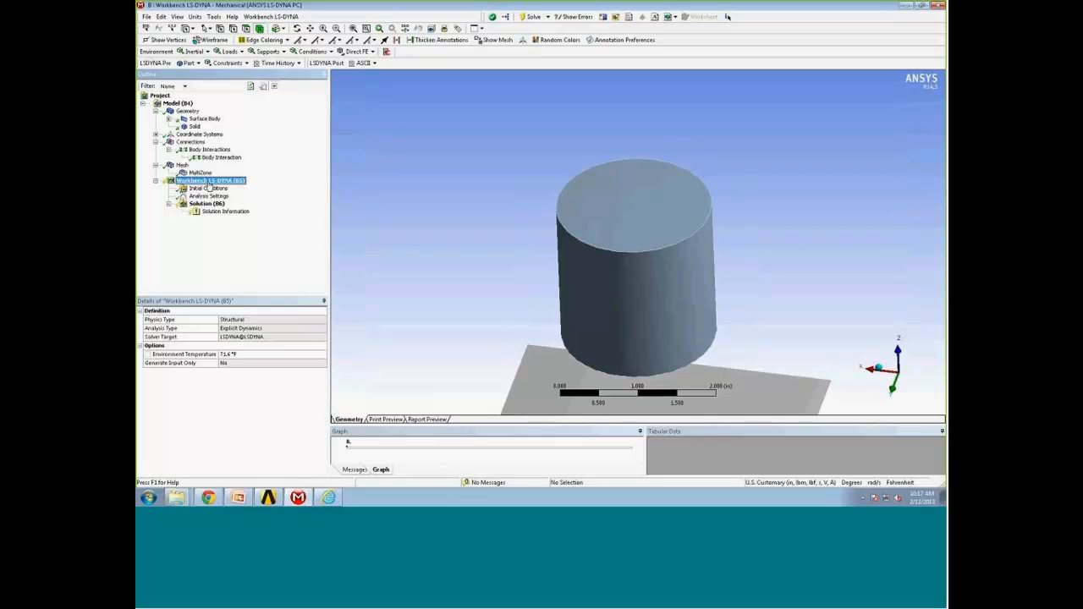
click(208, 188)
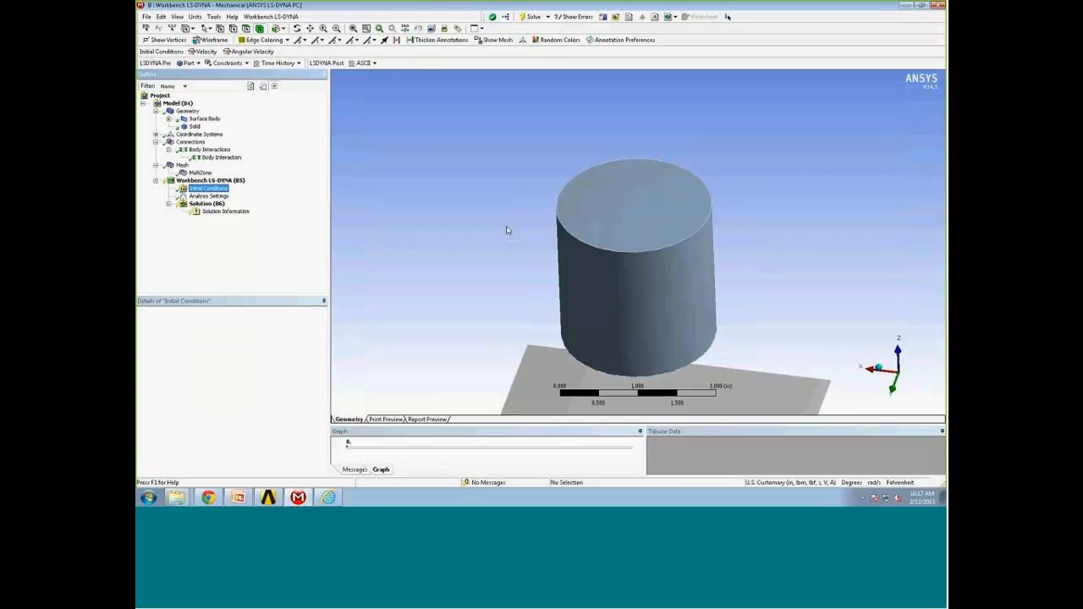
middle_drag(507, 230, 626, 201)
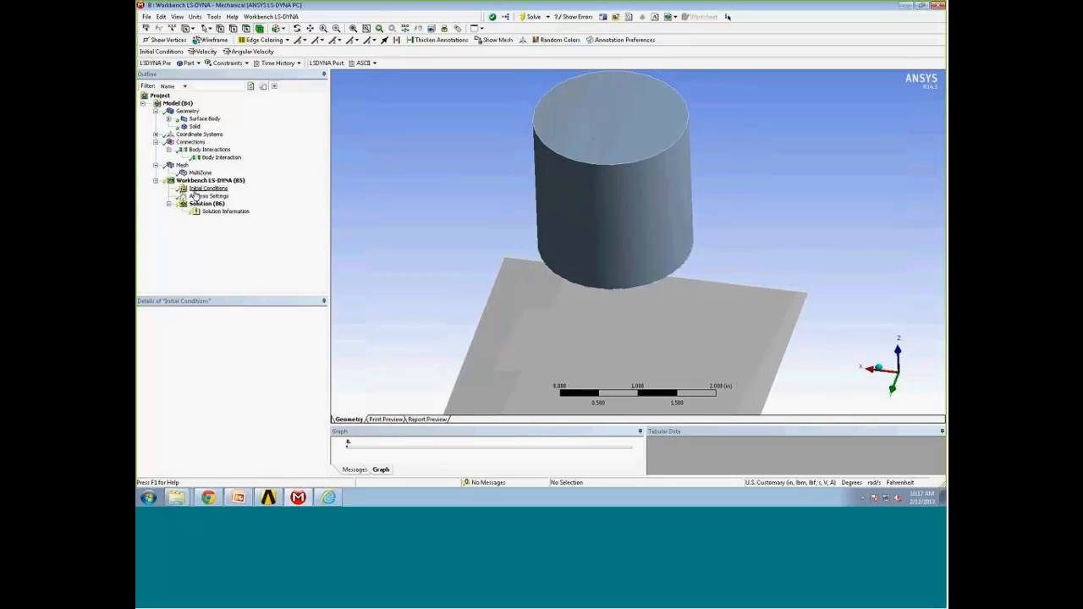
click(203, 188)
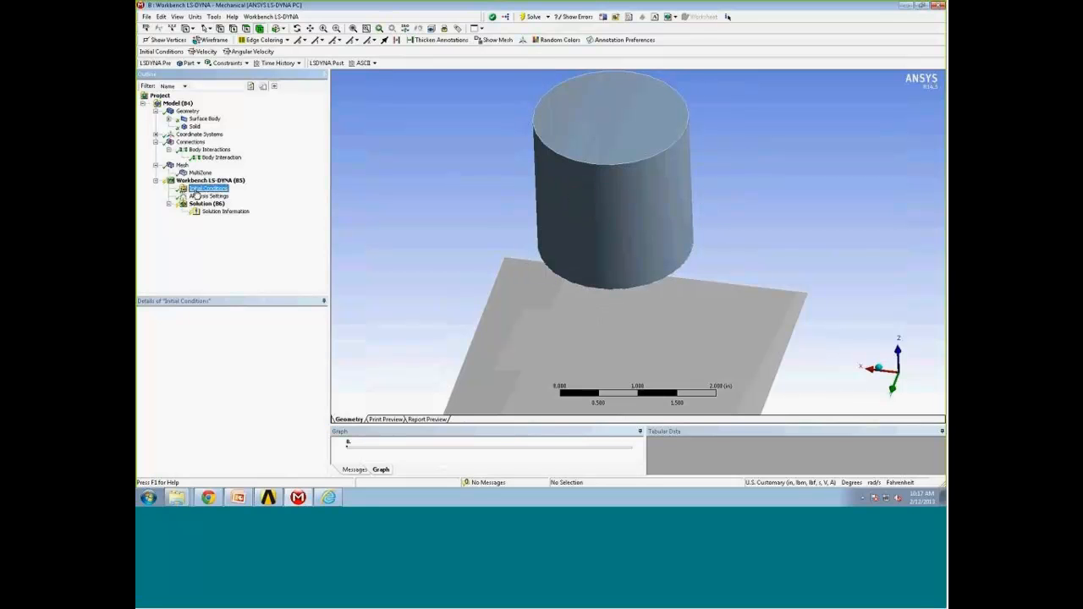
right_click(196, 190)
mouse_move(211, 196)
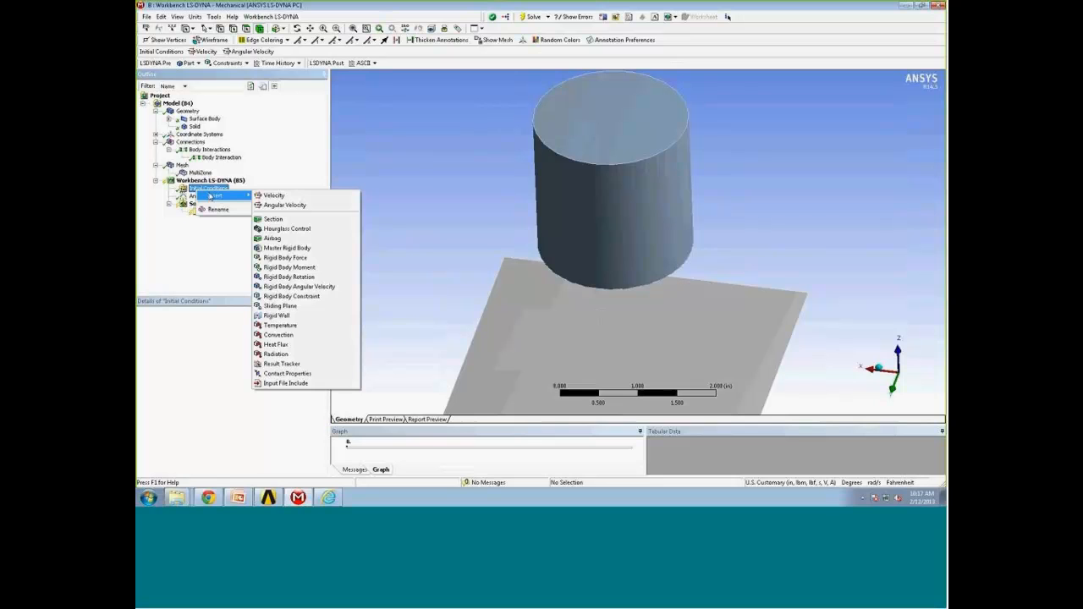
click(268, 197)
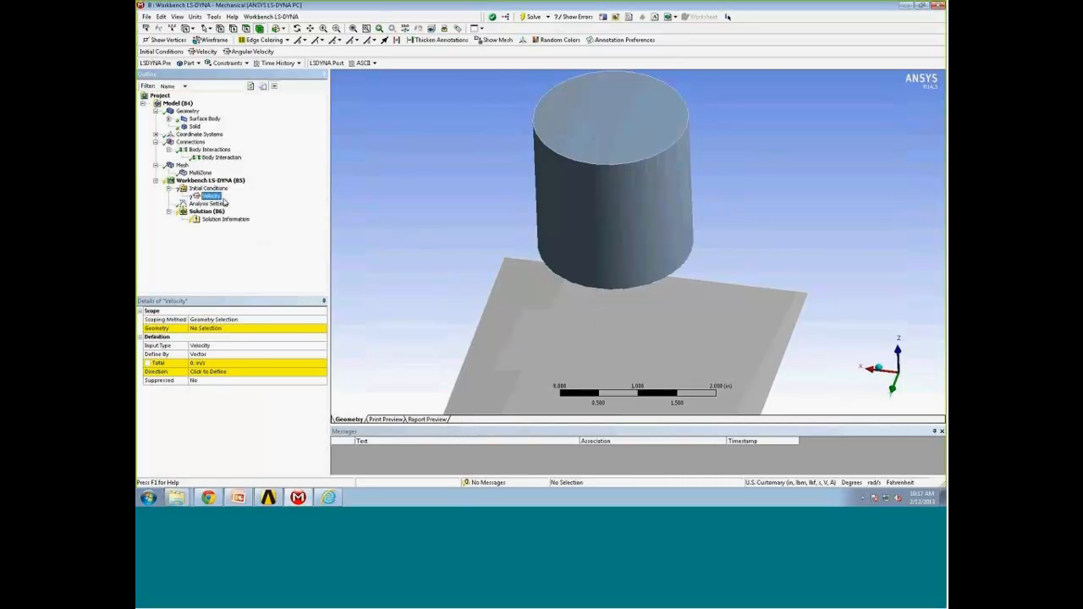
click(224, 328)
click(624, 222)
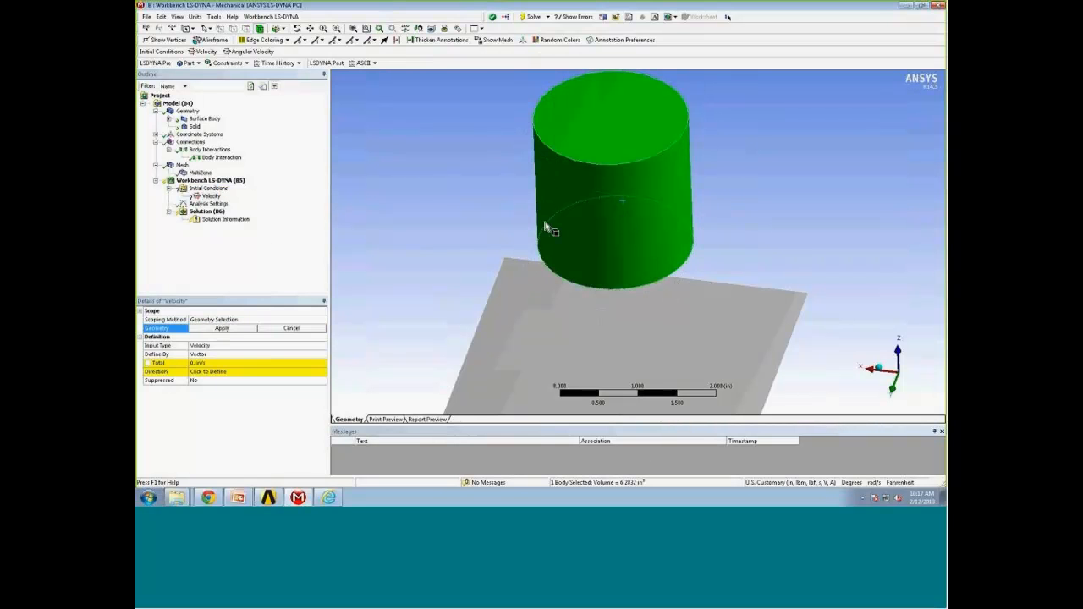
click(222, 329)
- Set the total of the cylinder's initial velocity to 7000 in/s
click(243, 362)
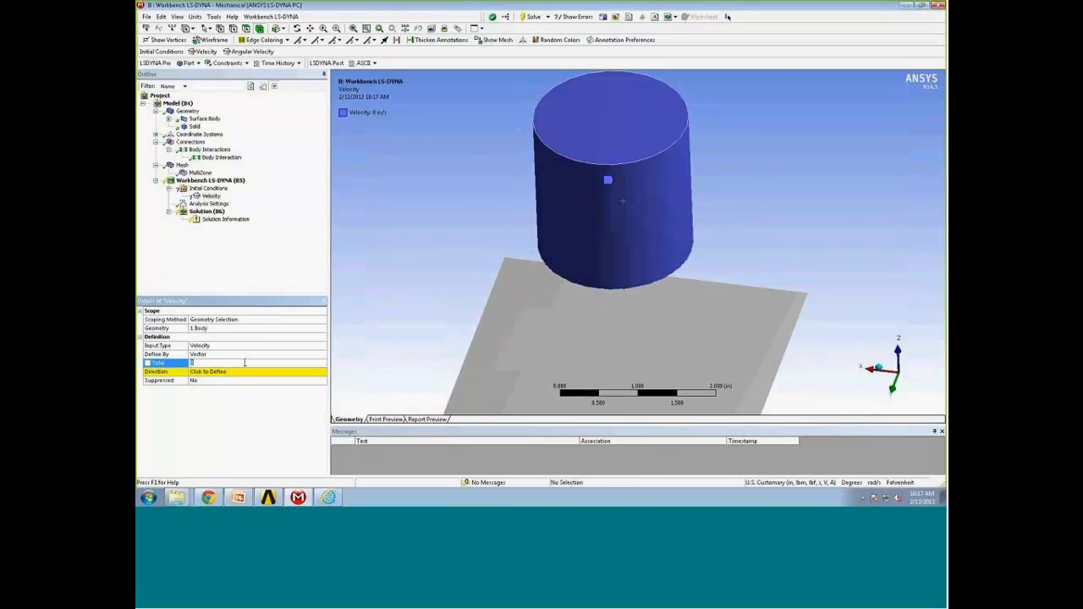
text(7000)
key(Return)
- Define the velocity direction from the cylinder's top face, reversed so that it points down toward the plate
click(218, 374)
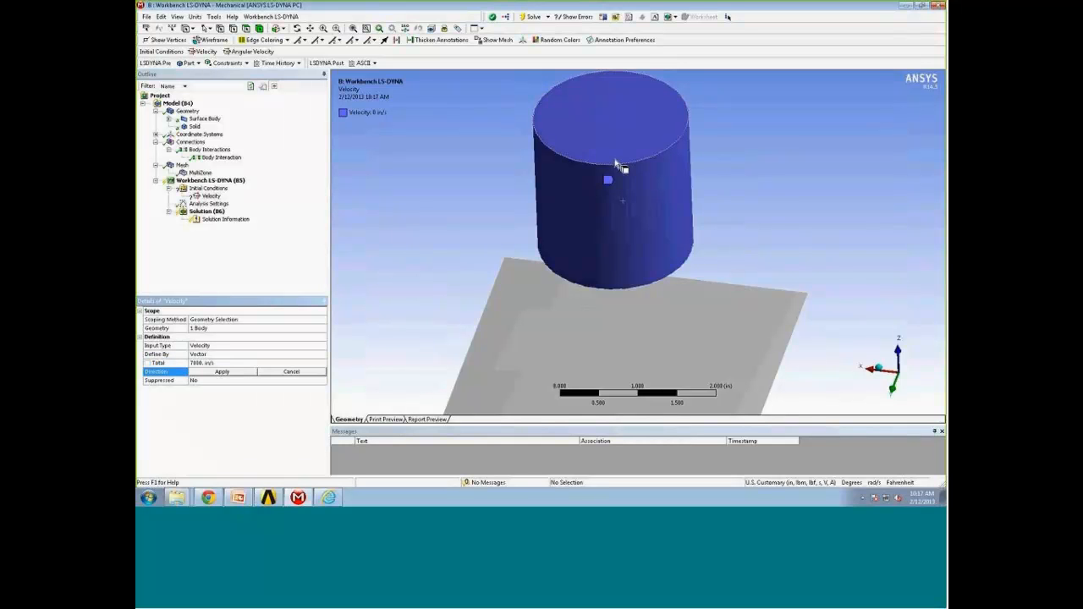
click(618, 159)
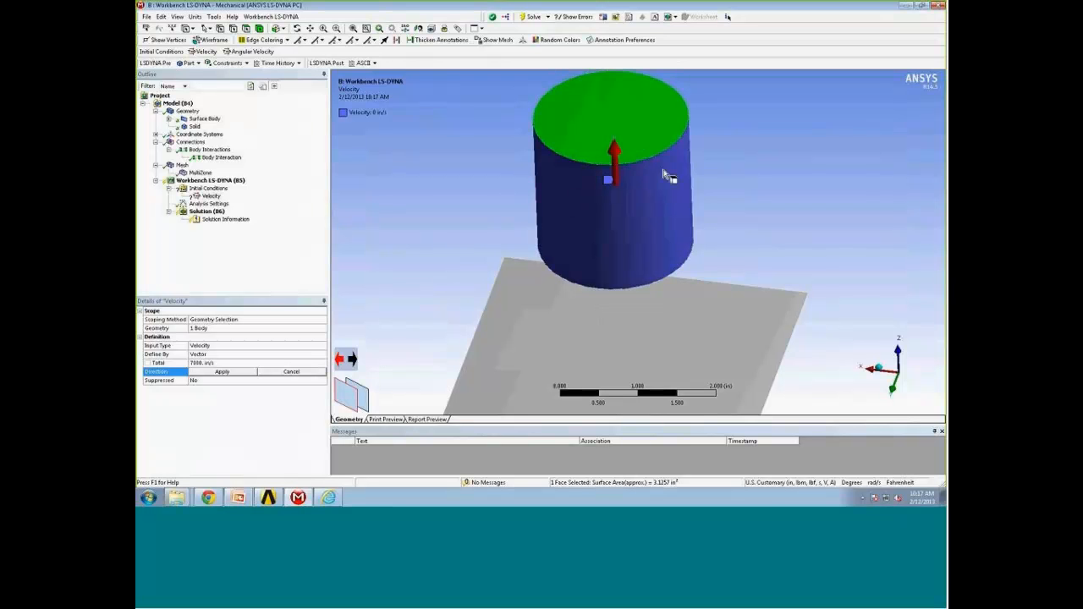
middle_drag(752, 188, 747, 170)
middle_drag(723, 168, 722, 181)
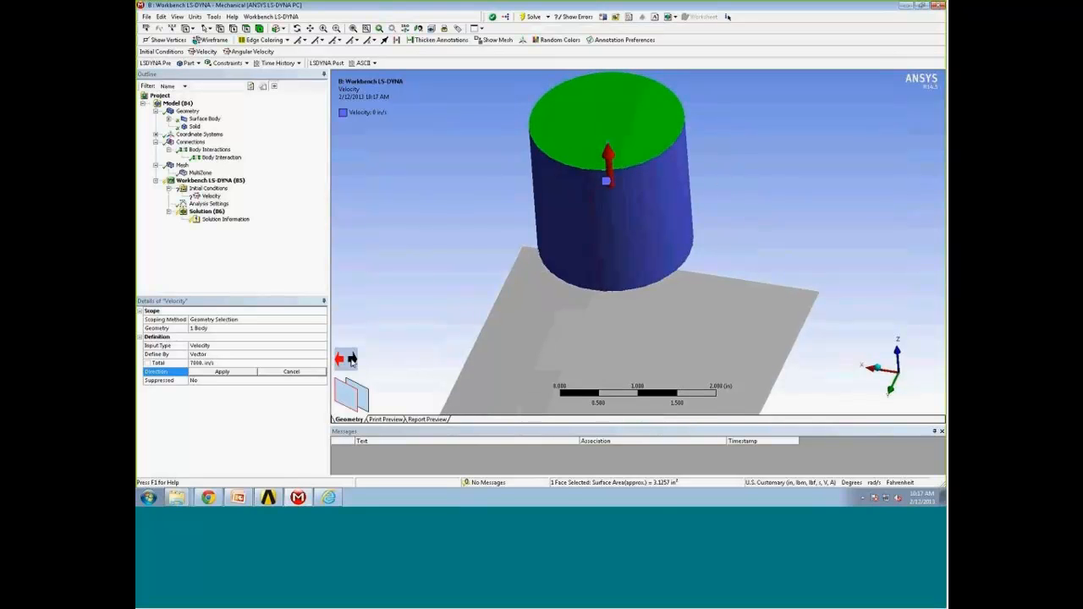
click(351, 360)
middle_drag(457, 223, 457, 194)
scroll(457, 194, up, 1)
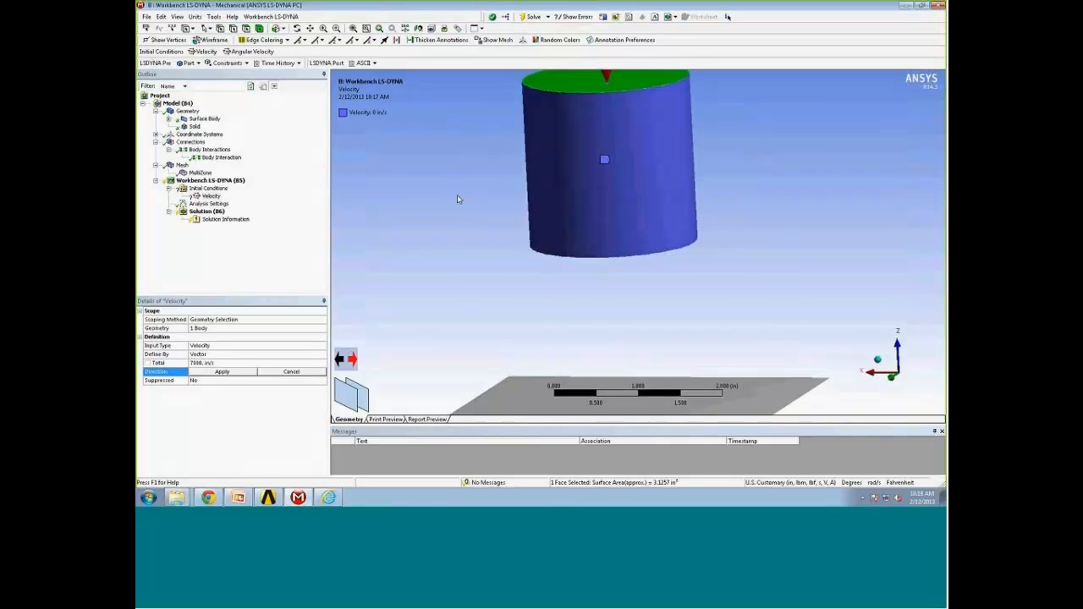
scroll(457, 194, down, 5)
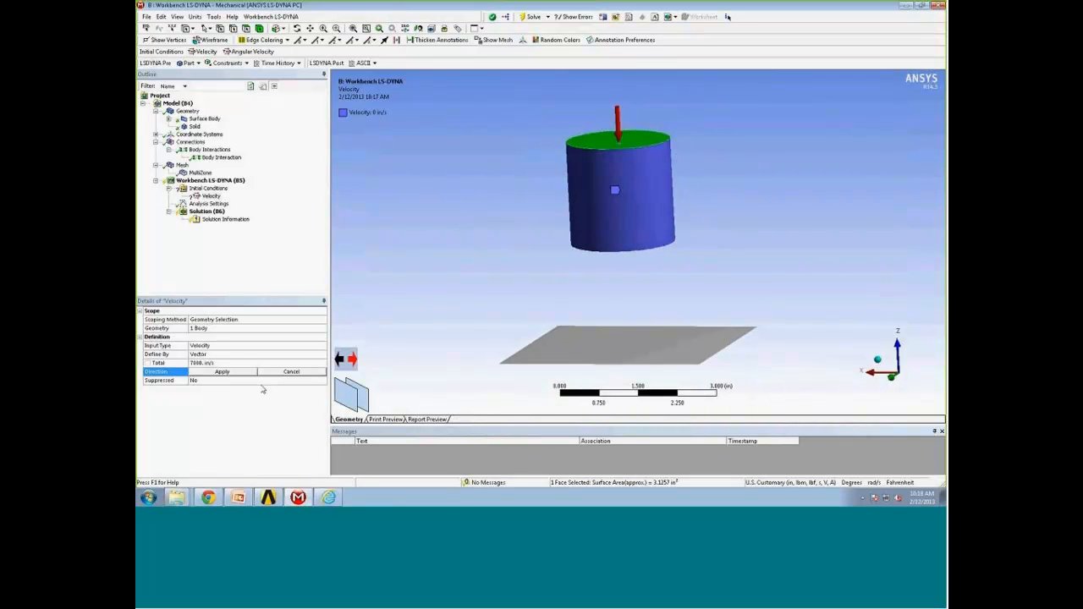
click(222, 372)
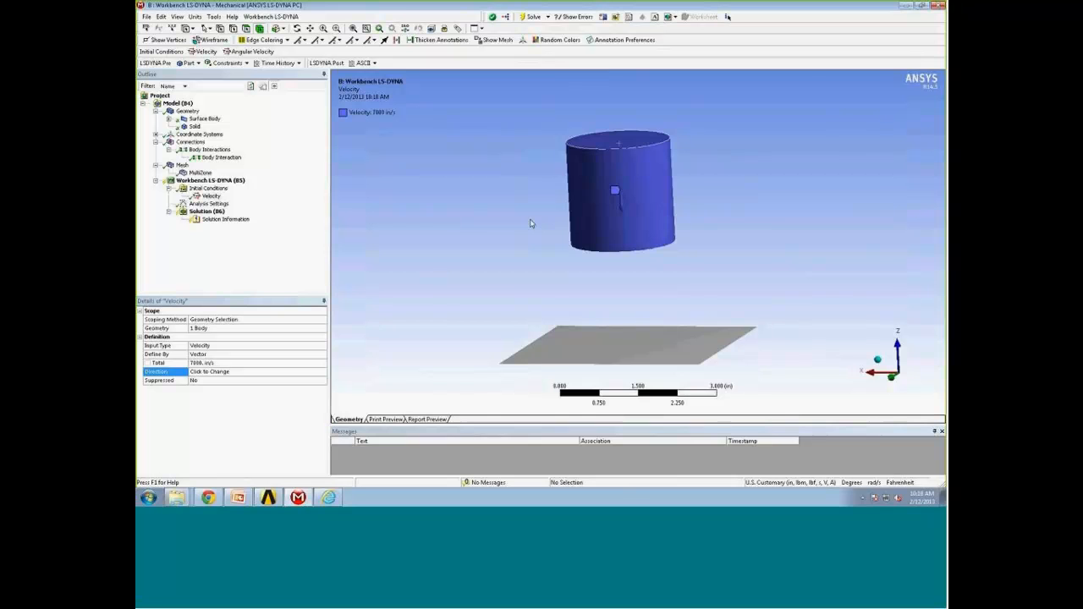
middle_drag(532, 222, 527, 222)
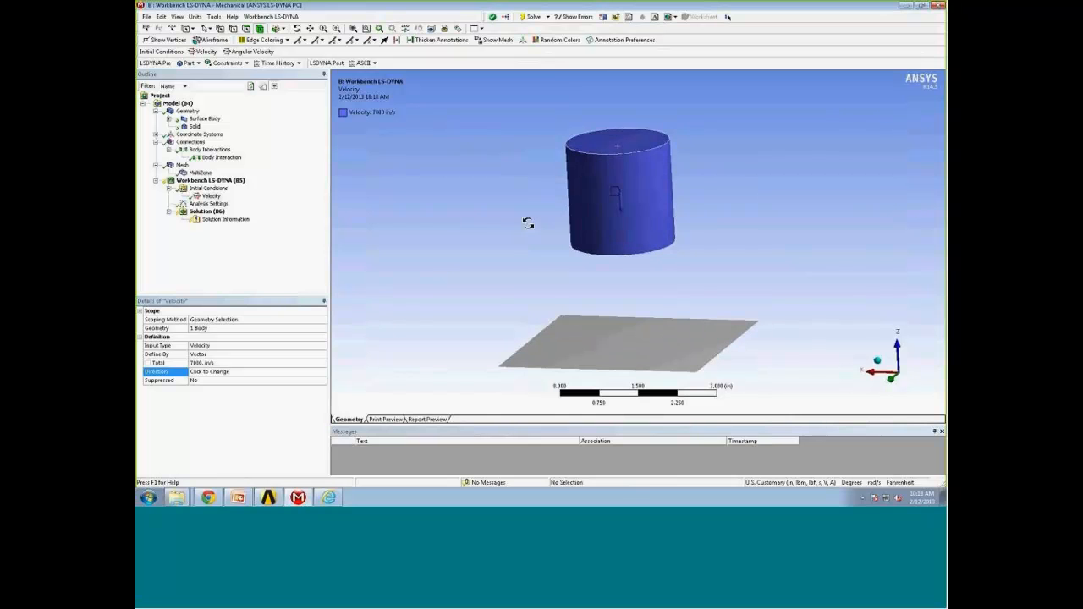
- In the Analysis Settings, set the end time to .003 and the solver unit system to Bin
click(211, 204)
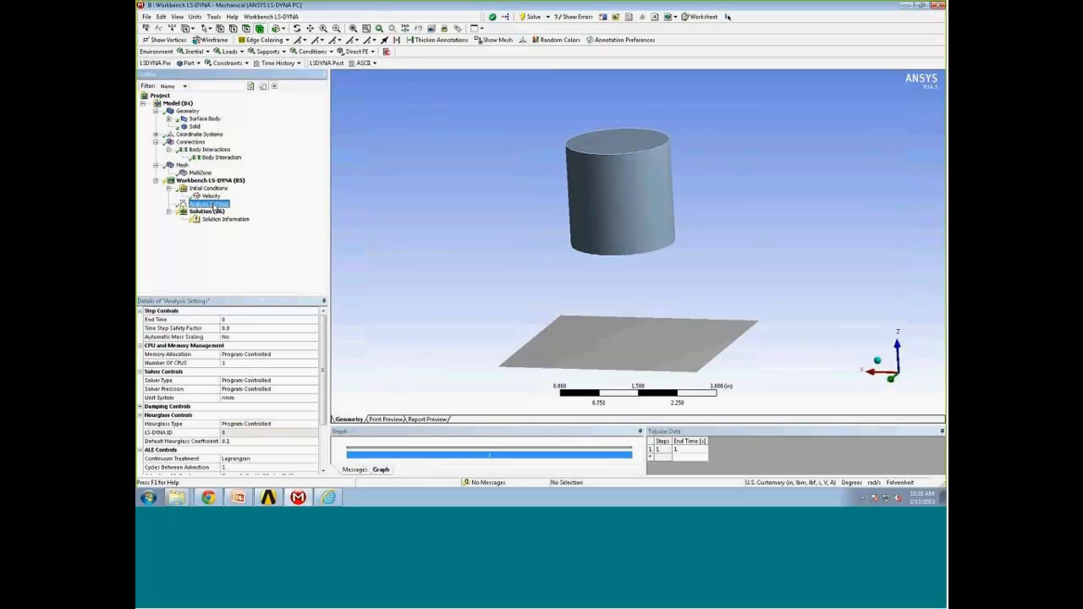
click(238, 319)
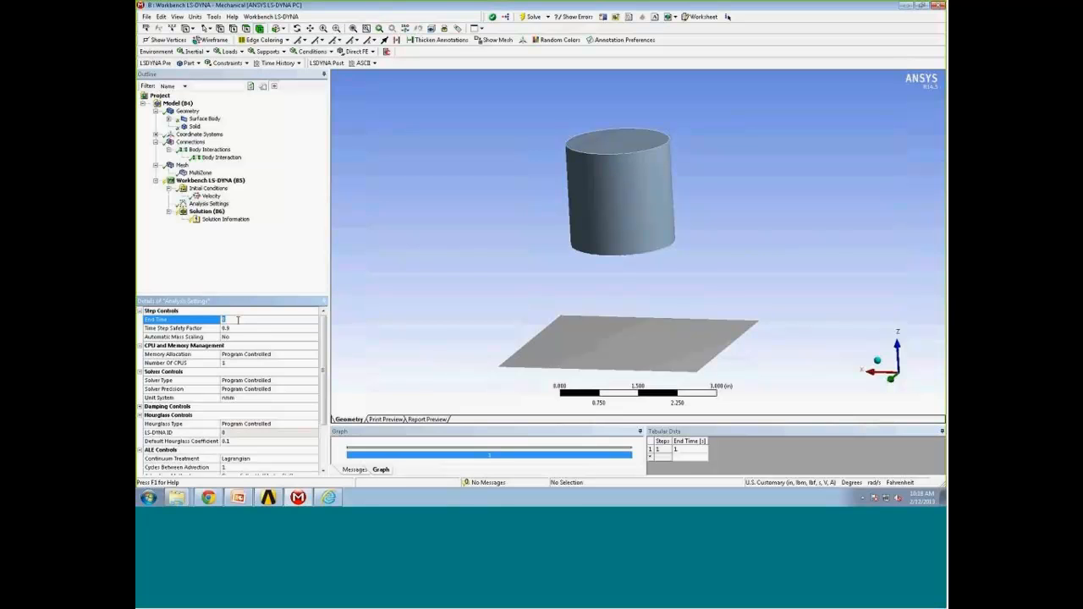
text(.003)
key(Return)
click(245, 401)
click(258, 398)
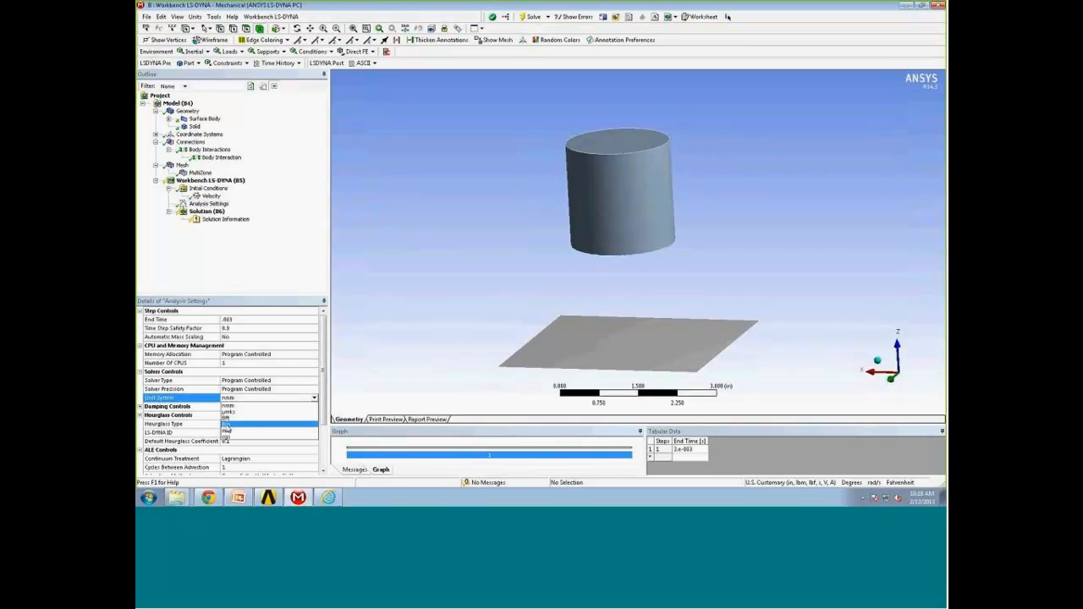
click(227, 427)
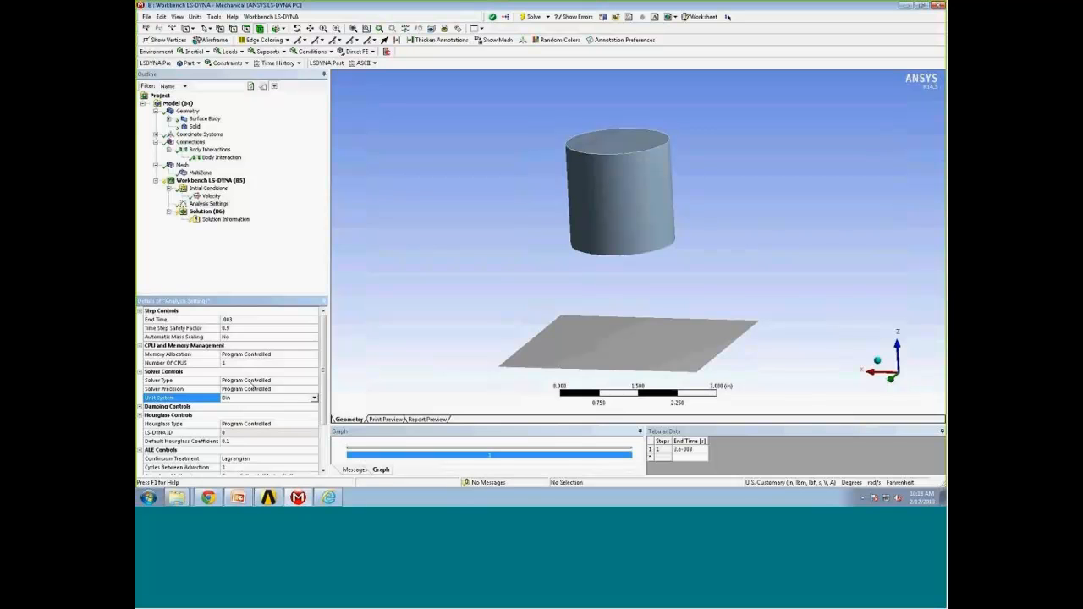
- Set the number of CPUs to 2 and the hourglass type to Exact Volume Flanagan-Belytschko with LS-DYNA ID 3
click(224, 362)
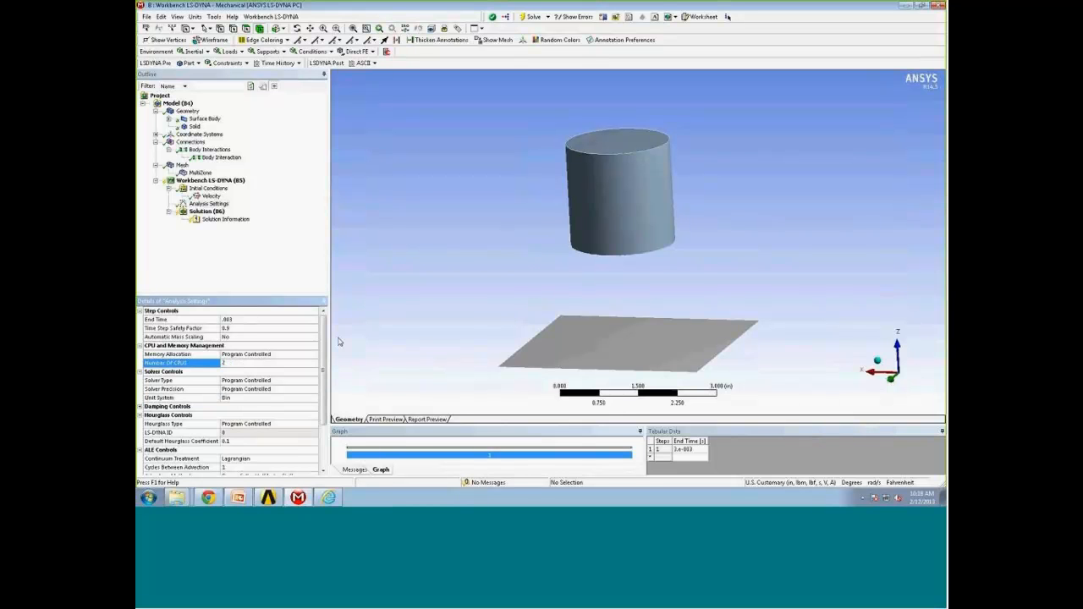
text(2)
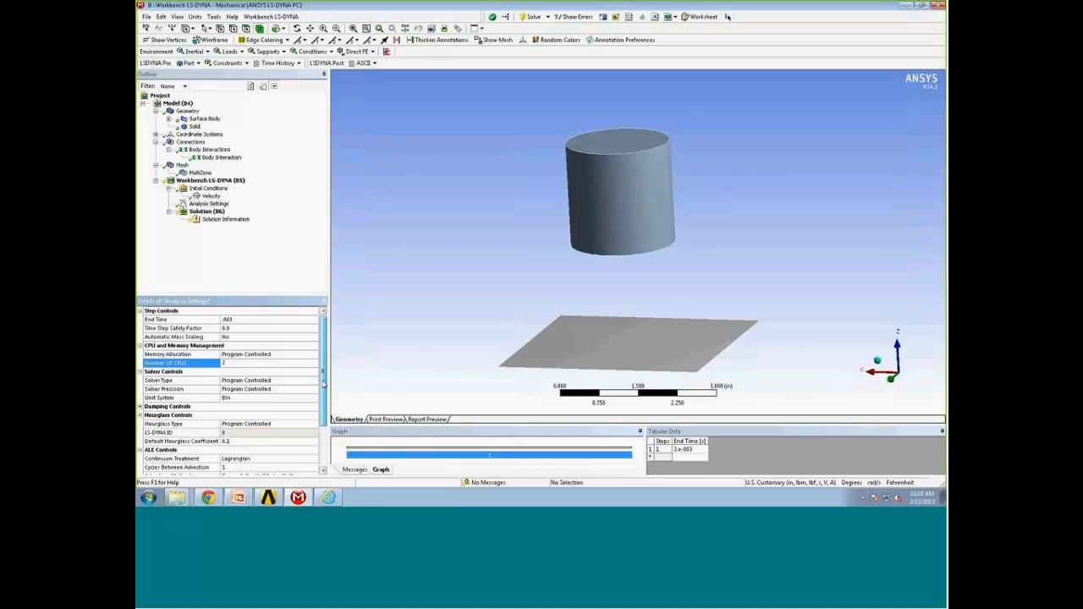
click(321, 431)
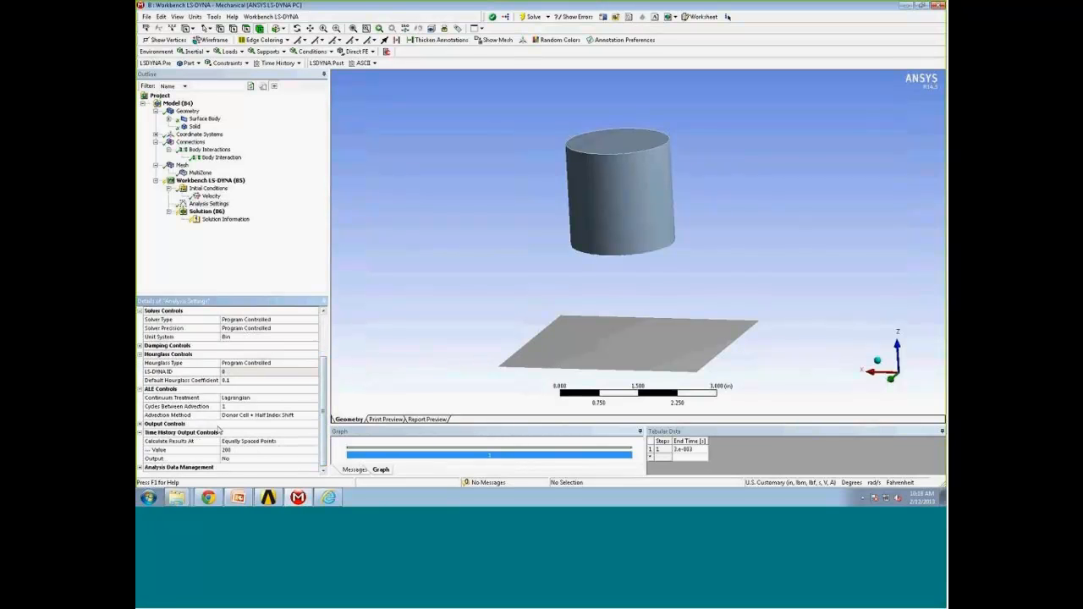
scroll(260, 367, up, 3)
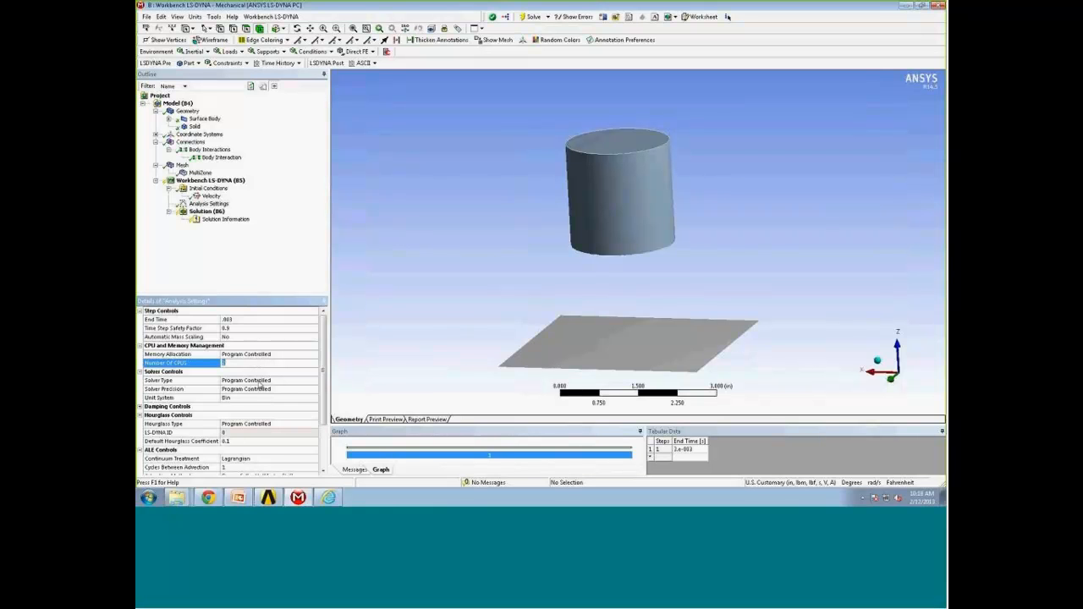
click(236, 424)
click(314, 423)
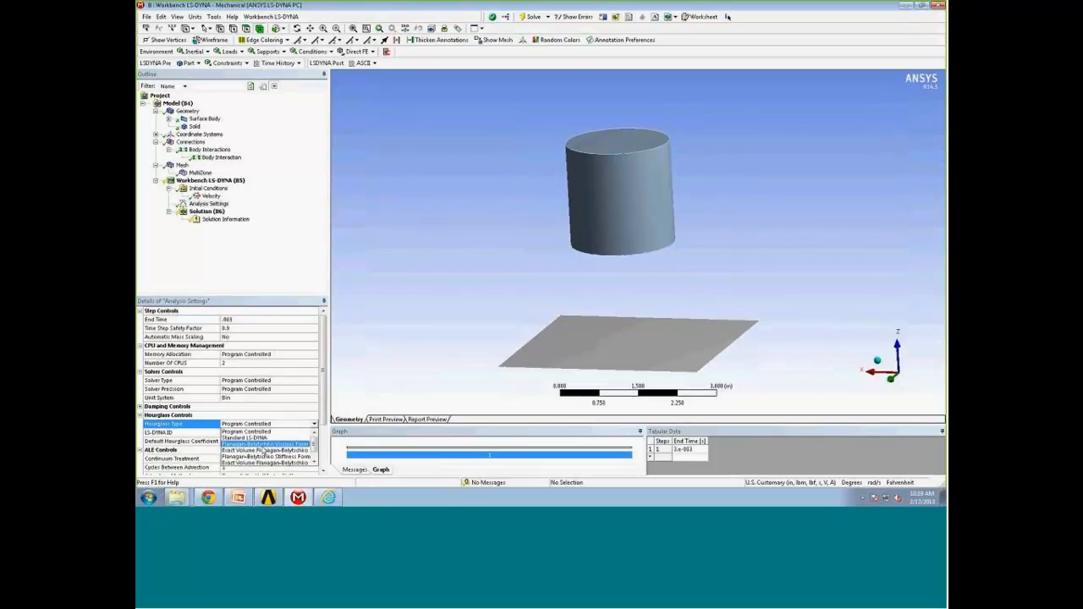
click(255, 450)
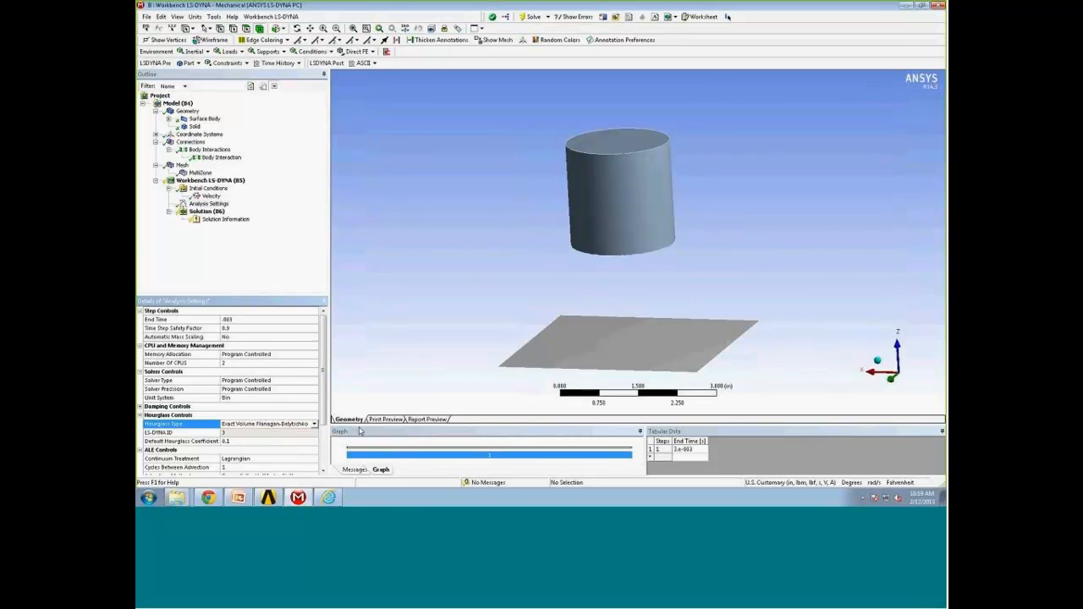
- In the Output Controls, set Calculate Results At to Equally Spaced Points
scroll(327, 447, down, 2)
scroll(329, 448, down, 1)
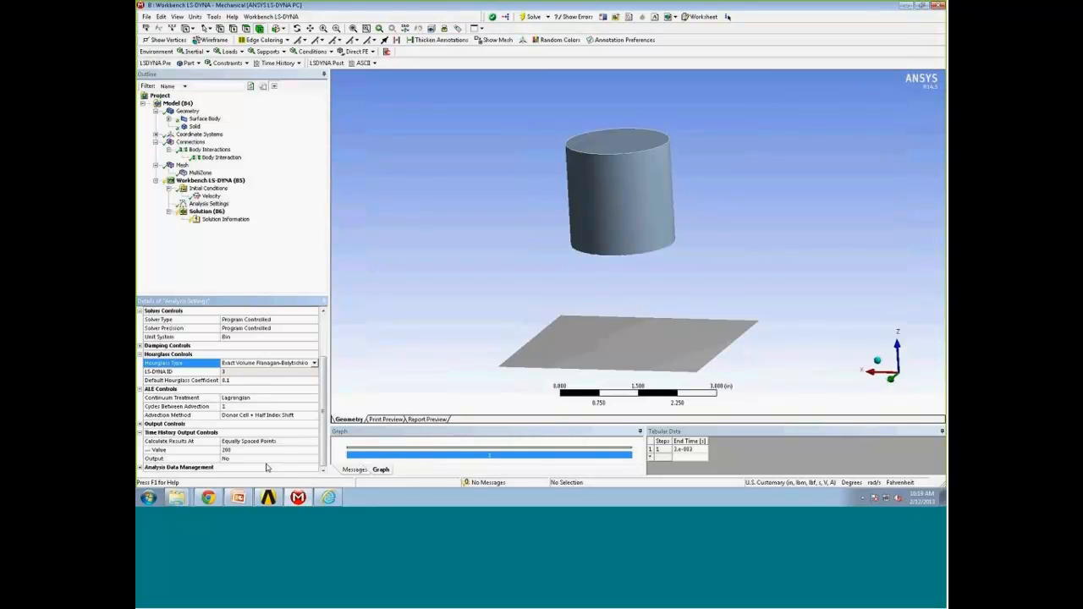
click(143, 423)
scroll(324, 405, down, 2)
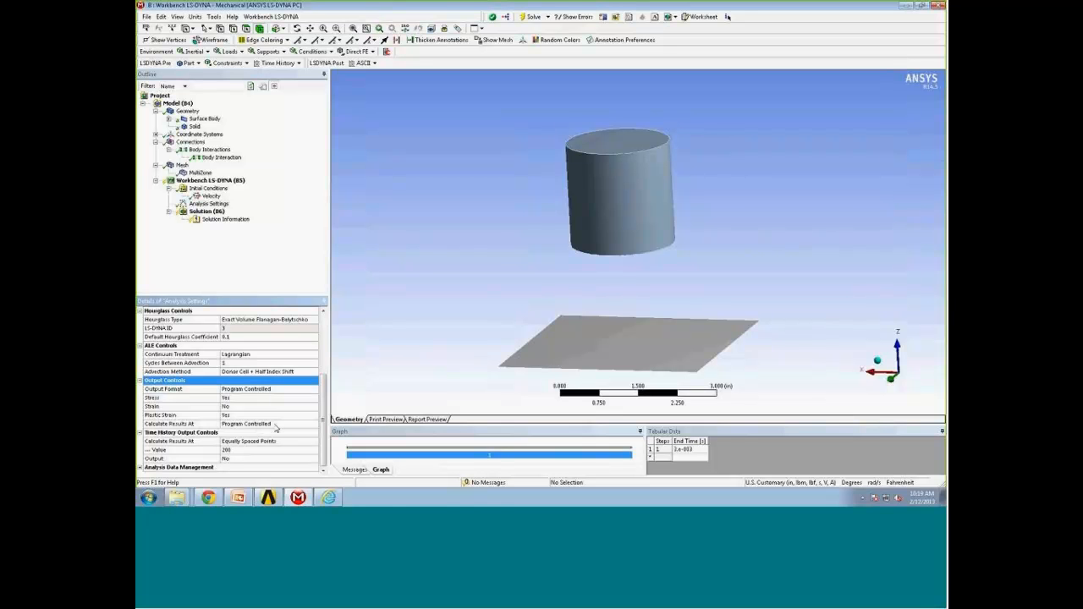
click(253, 424)
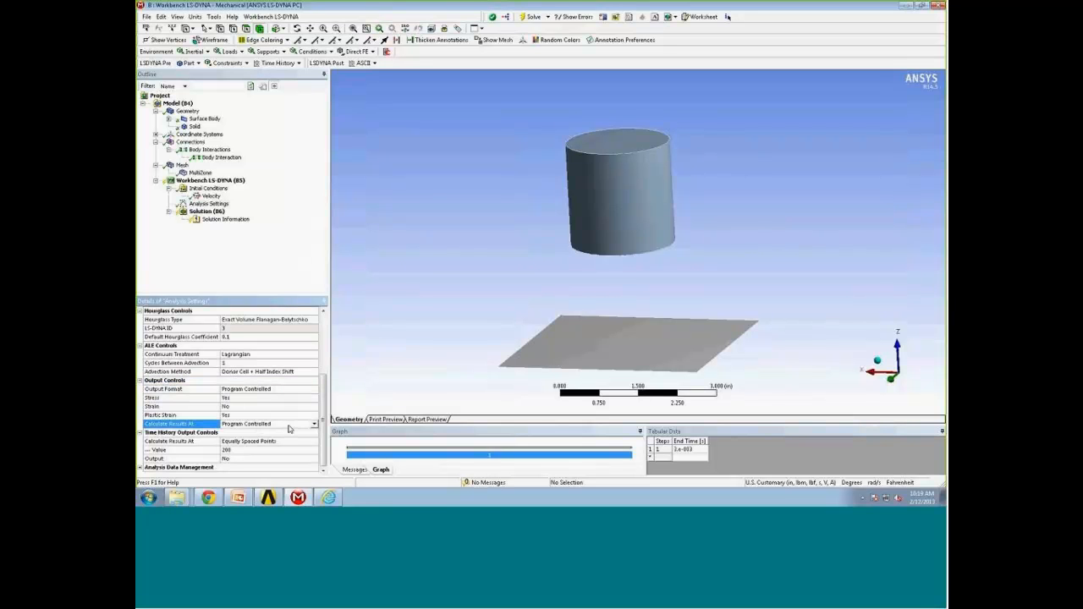
click(315, 424)
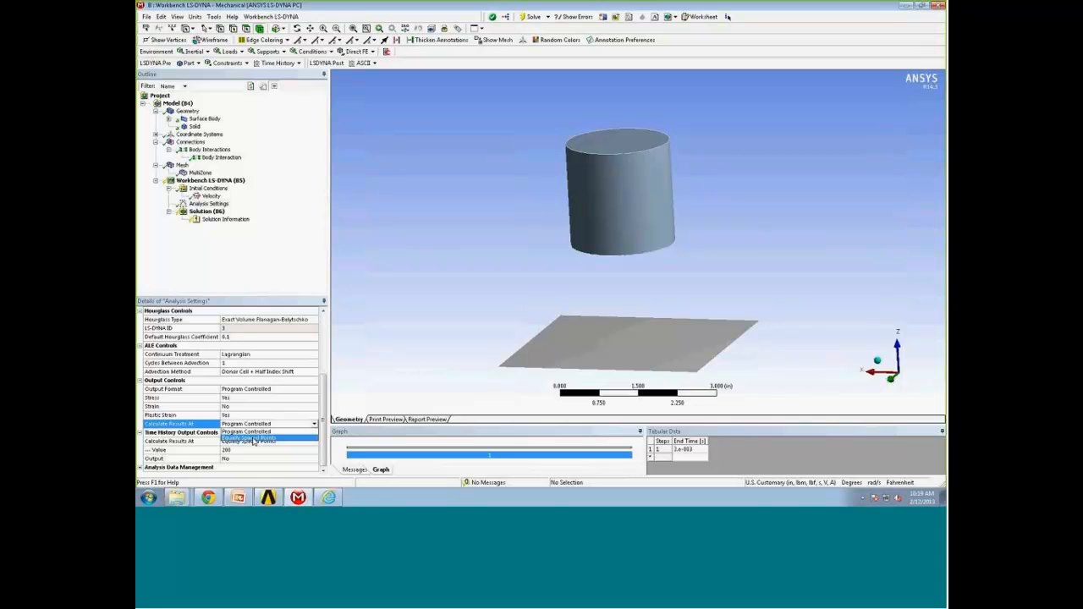
click(253, 439)
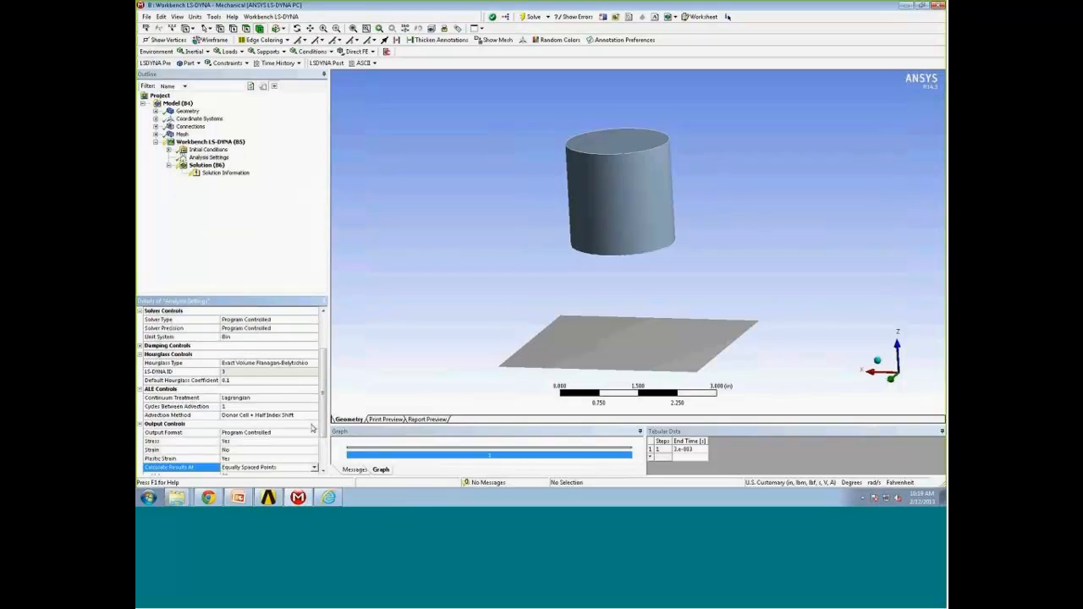
- Set the number of equally spaced result points in the Output Controls to 60, and expand the Initial Conditions branch
scroll(325, 428, down, 2)
scroll(327, 433, down, 1)
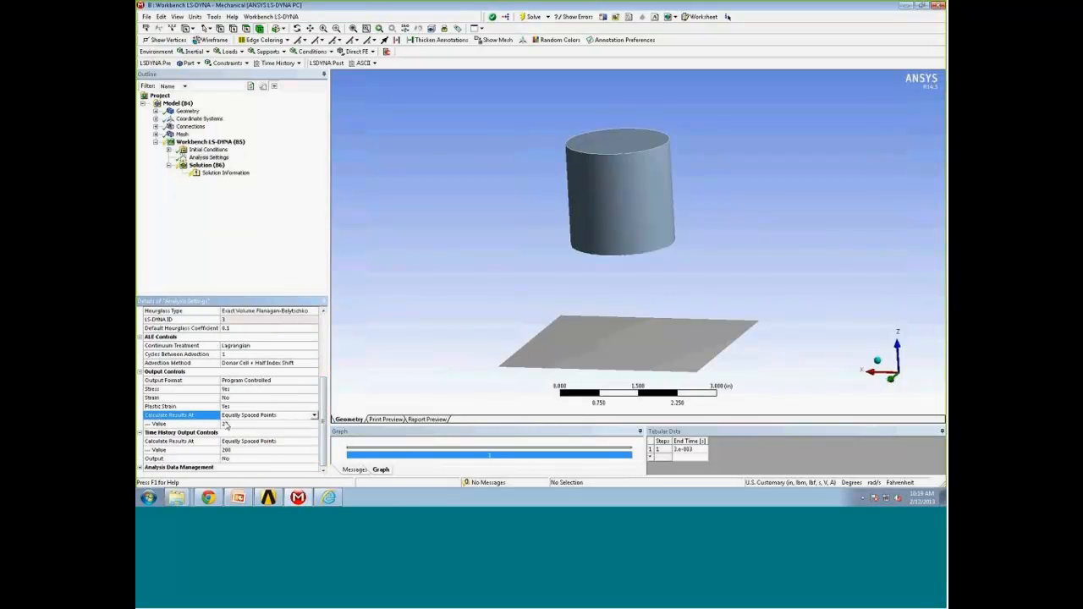
click(227, 423)
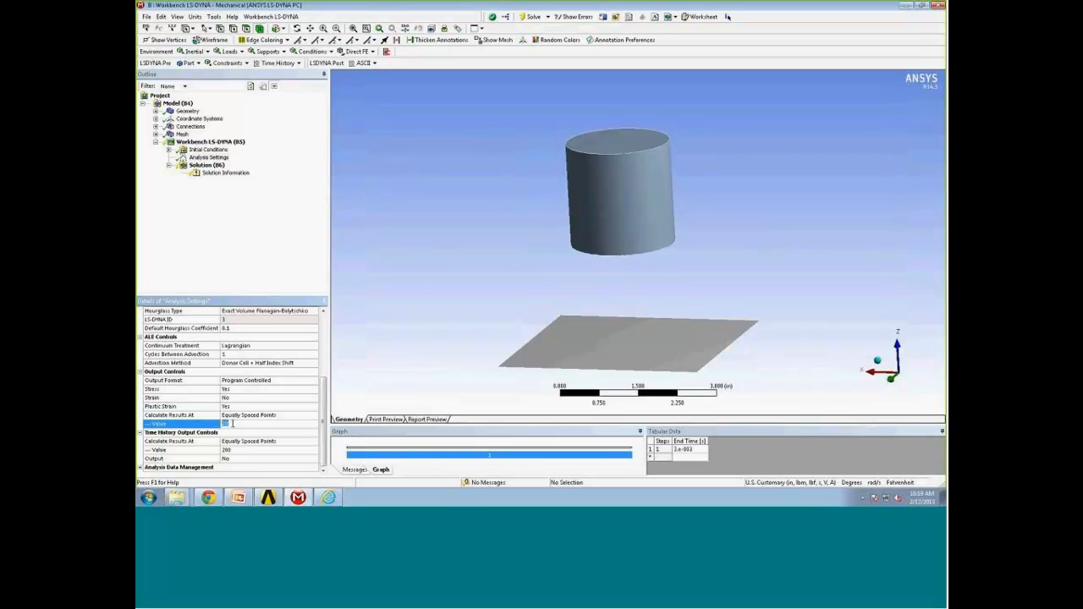
text(60)
scroll(363, 390, up, 2)
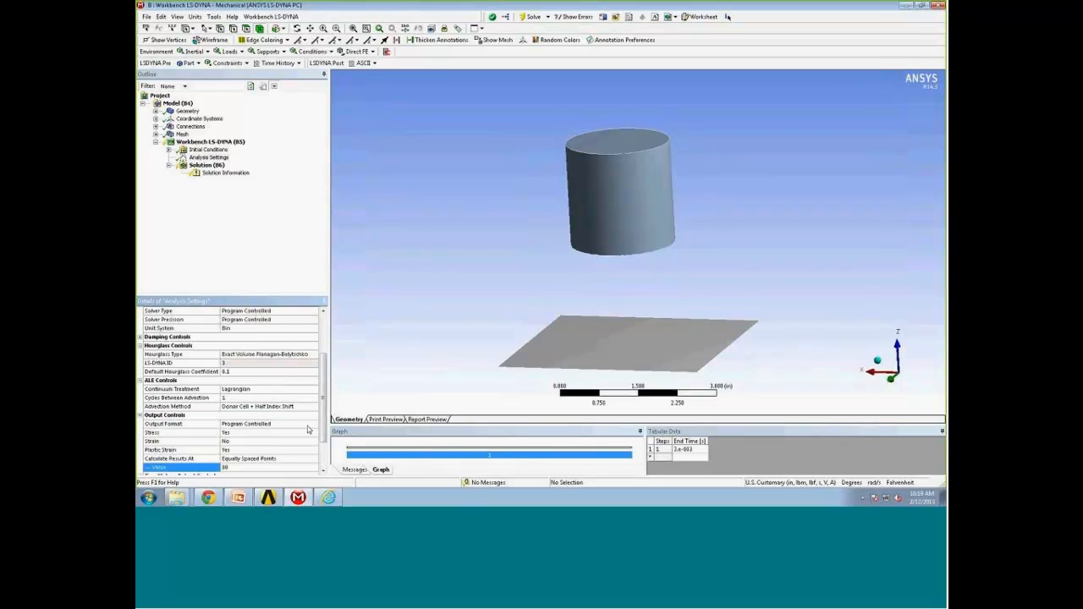
scroll(325, 408, down, 2)
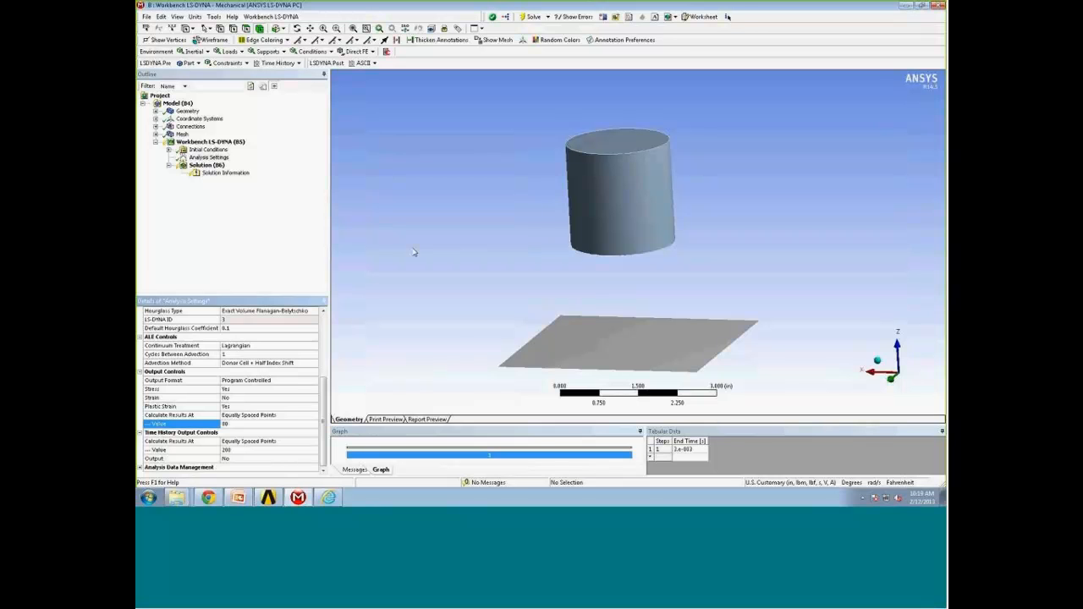
click(170, 150)
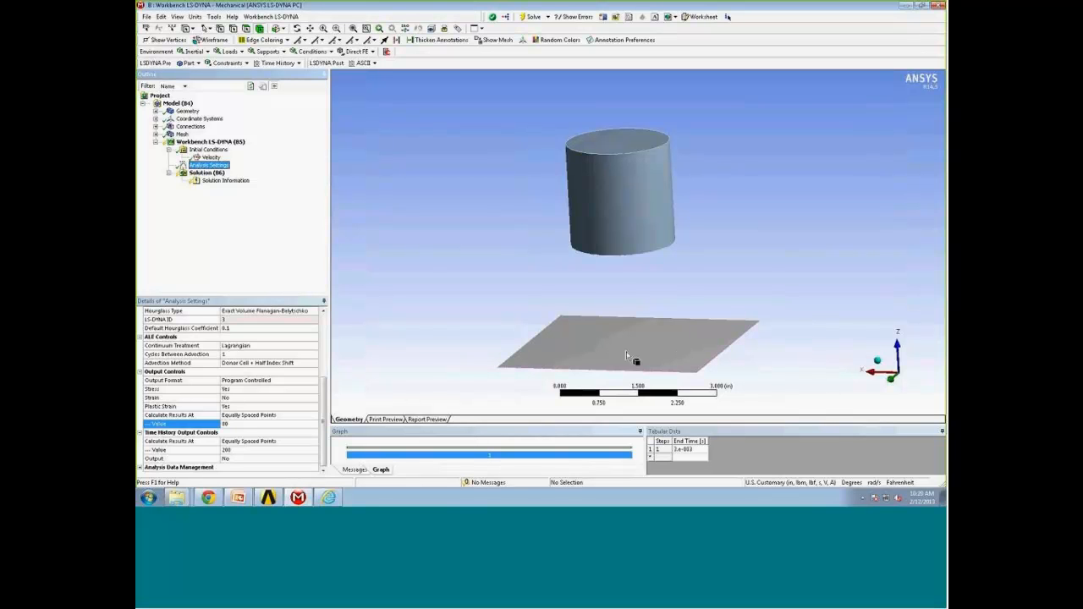
- Insert a Rigid Body Constraint under the Workbench LS-DYNA analysis and scope it to the flat plate body
click(181, 134)
click(186, 141)
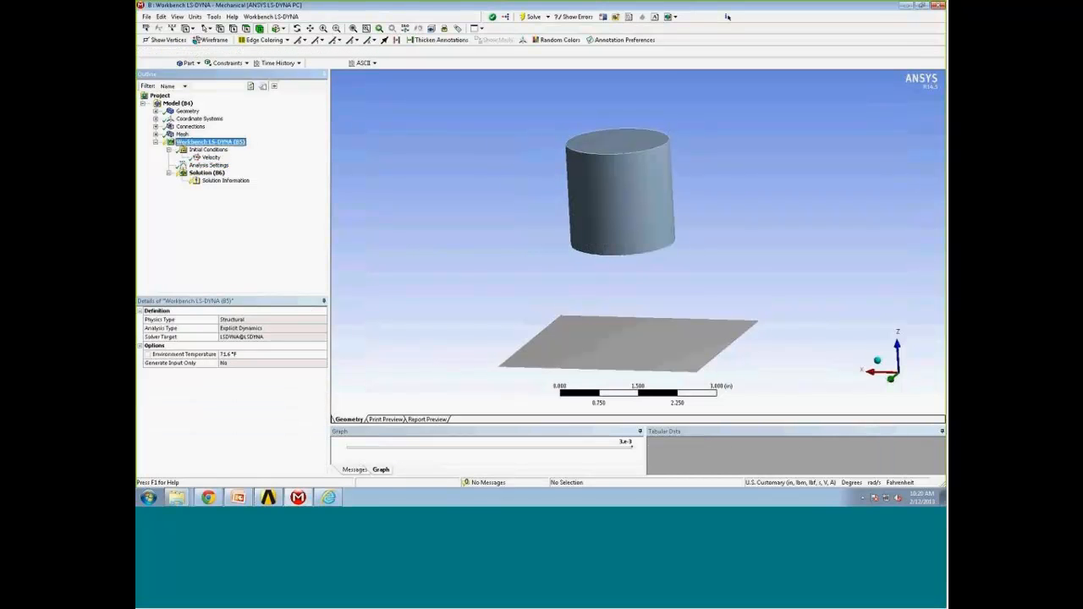
right_click(188, 142)
mouse_move(207, 148)
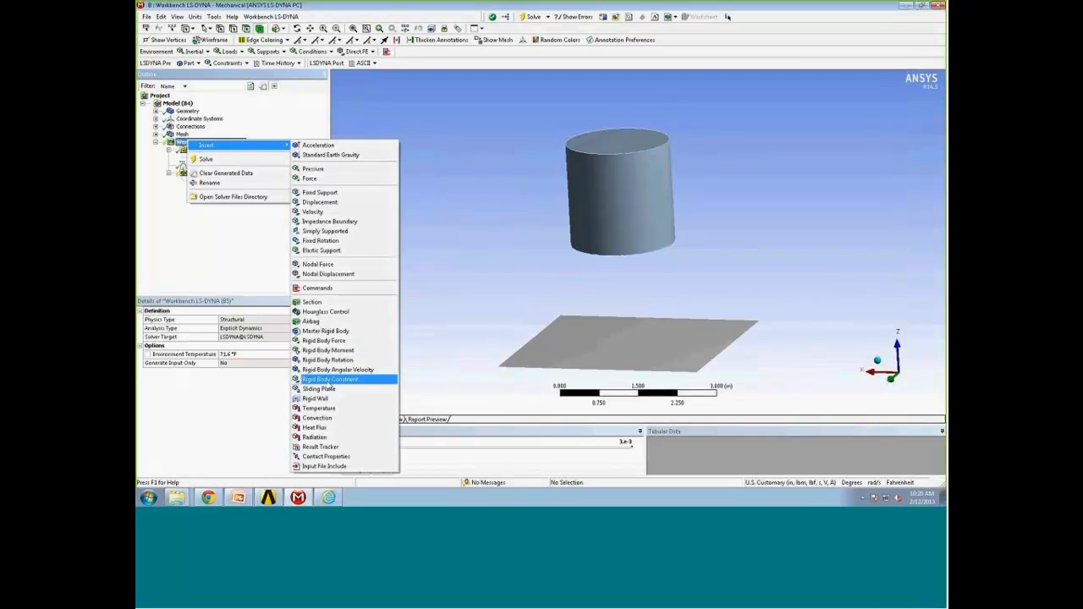
click(329, 380)
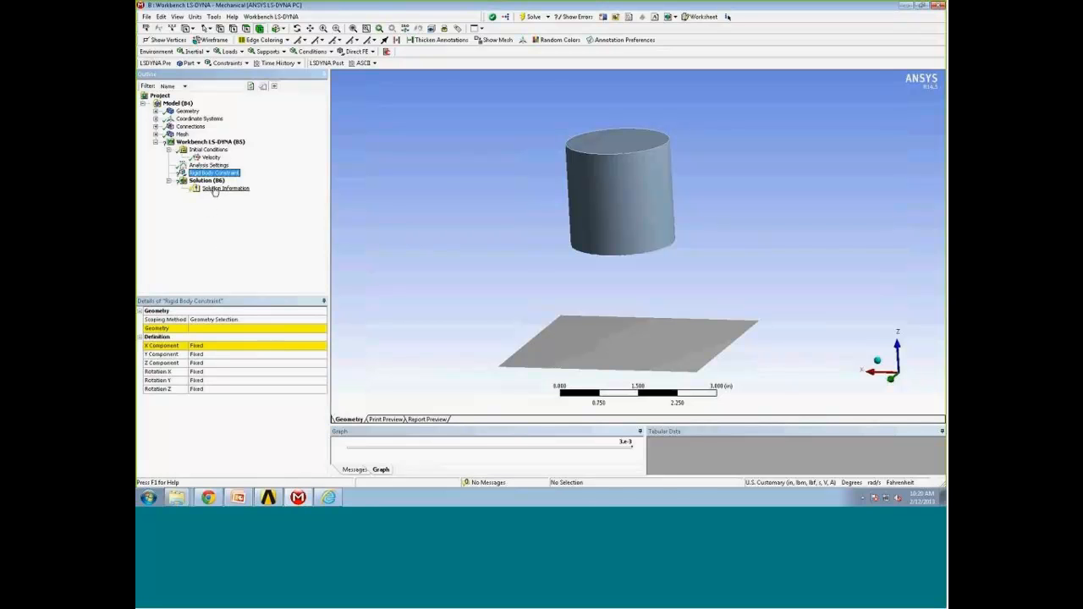
click(238, 328)
click(649, 350)
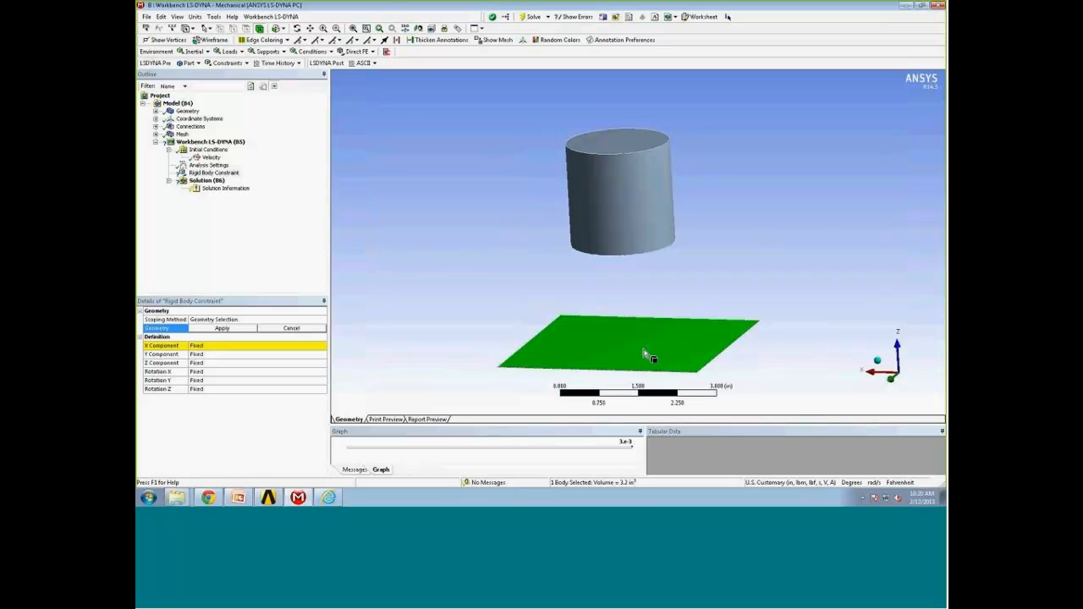
click(223, 330)
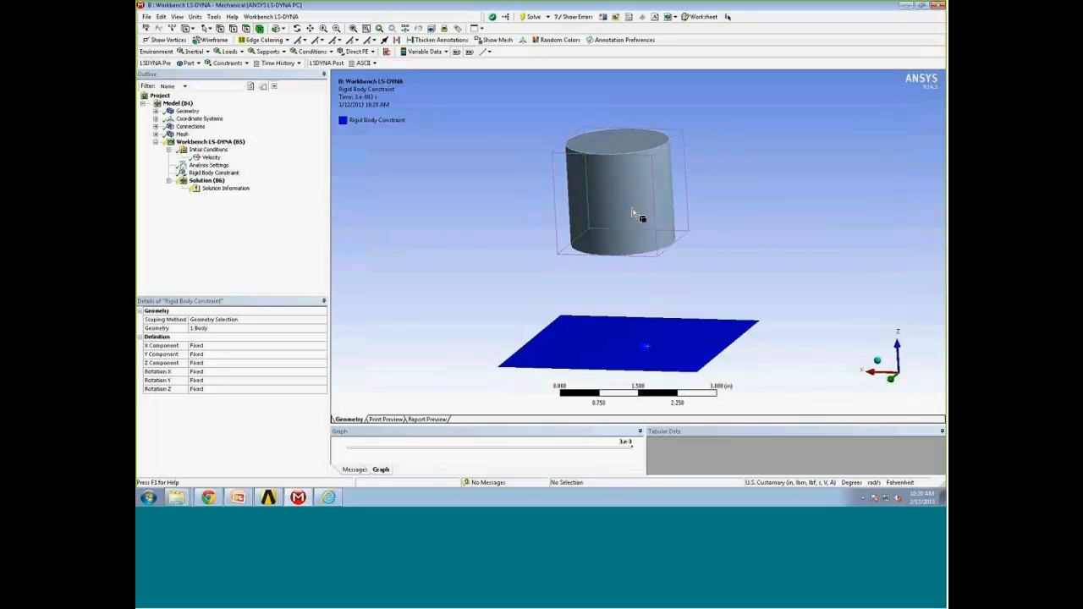
- Insert a Force on the cylinder's top face and define it by Components
click(218, 142)
right_click(219, 143)
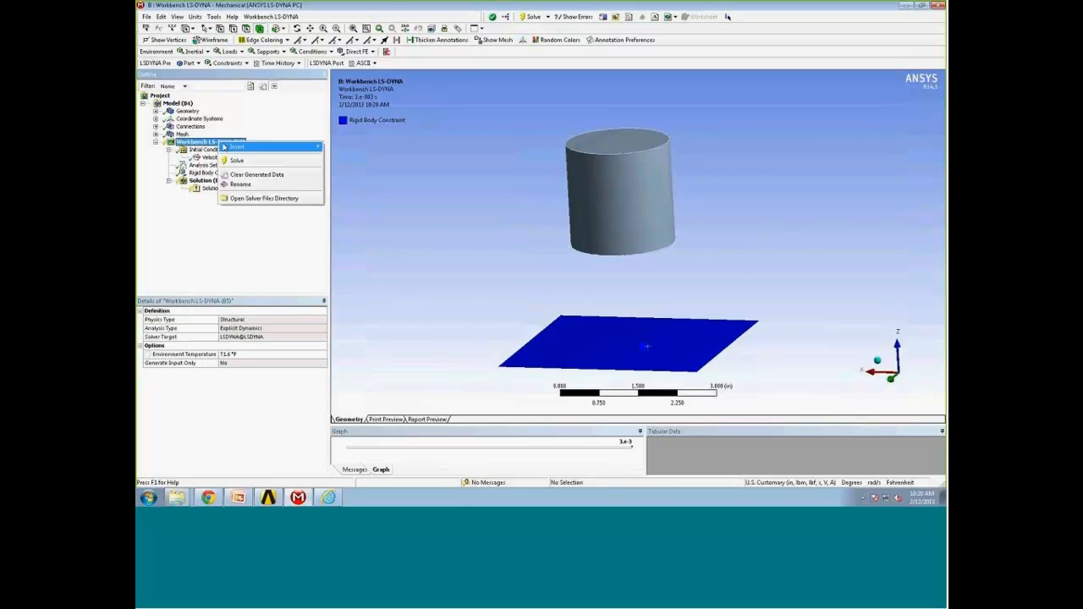
mouse_move(229, 151)
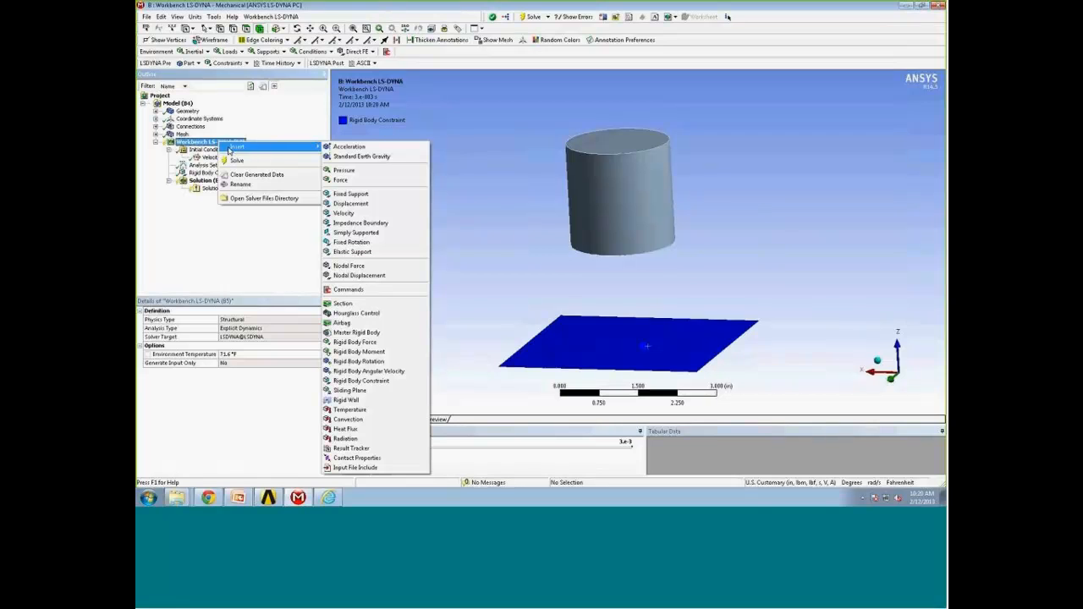
click(340, 181)
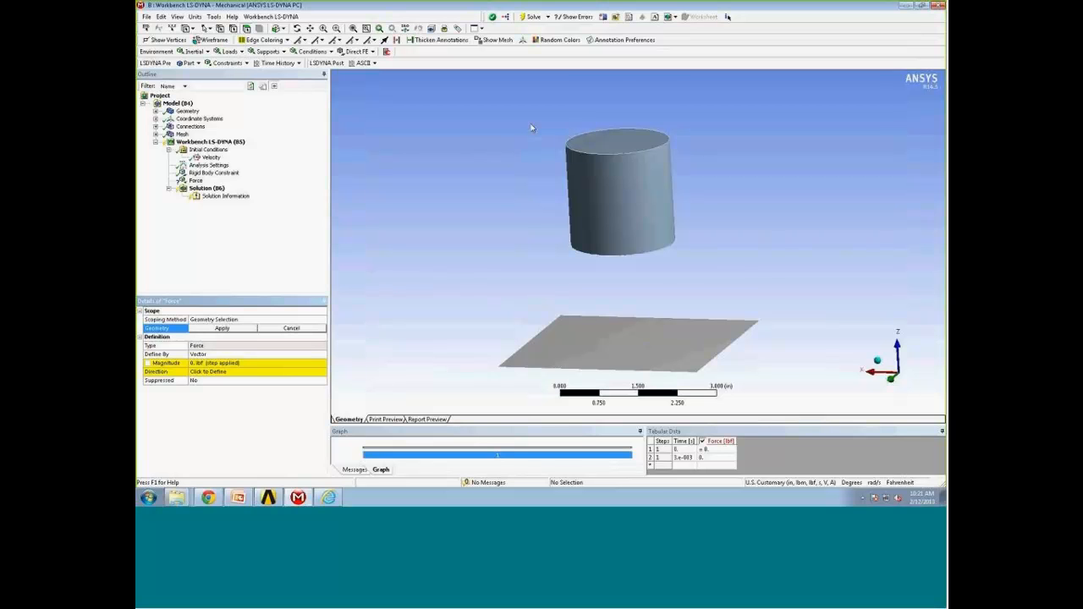
click(621, 141)
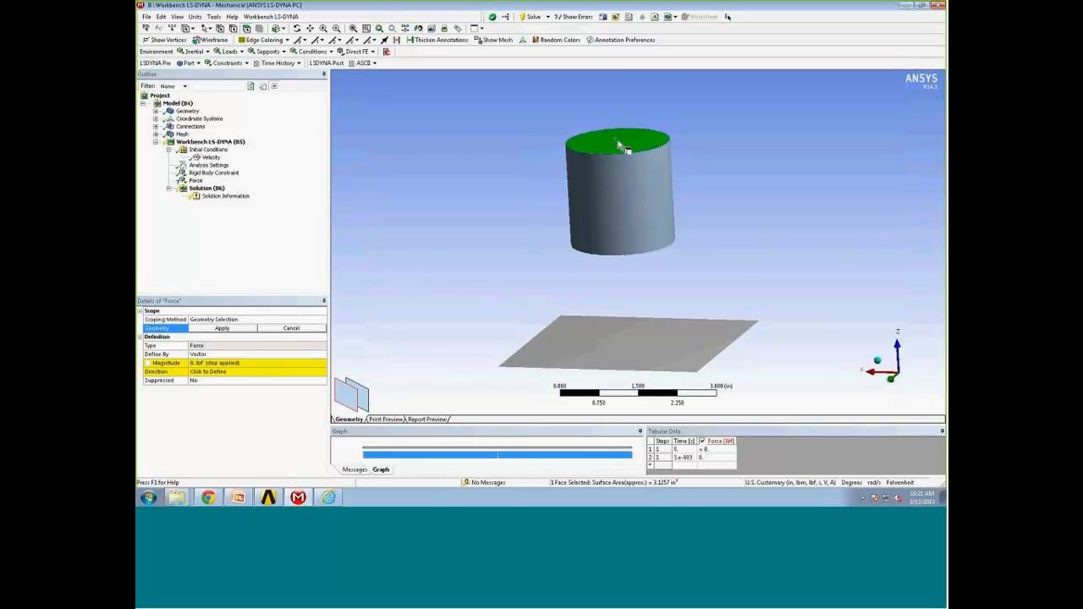
click(242, 330)
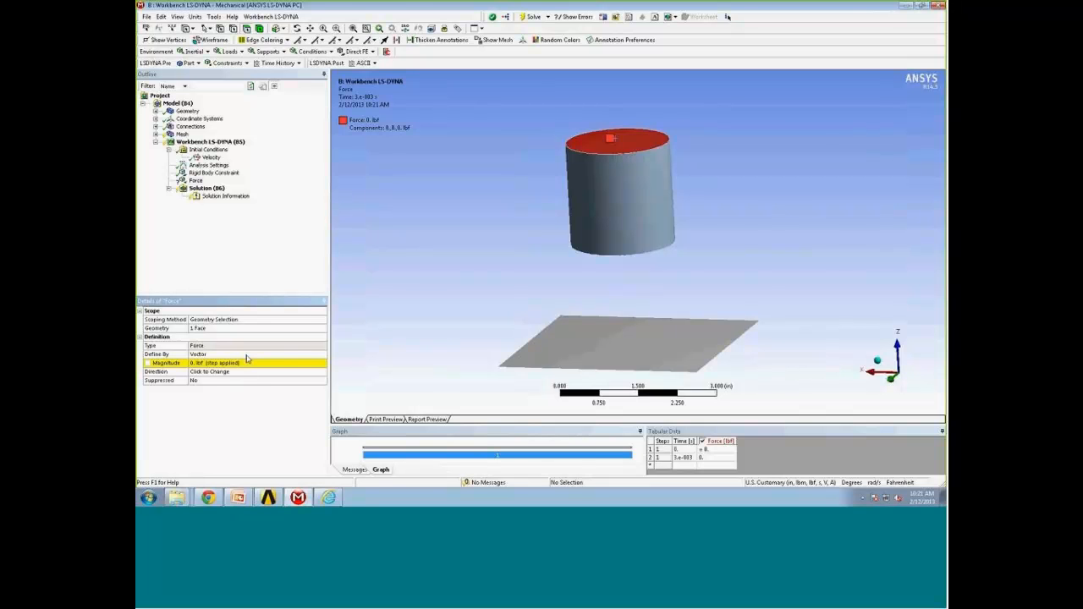
click(247, 354)
click(324, 353)
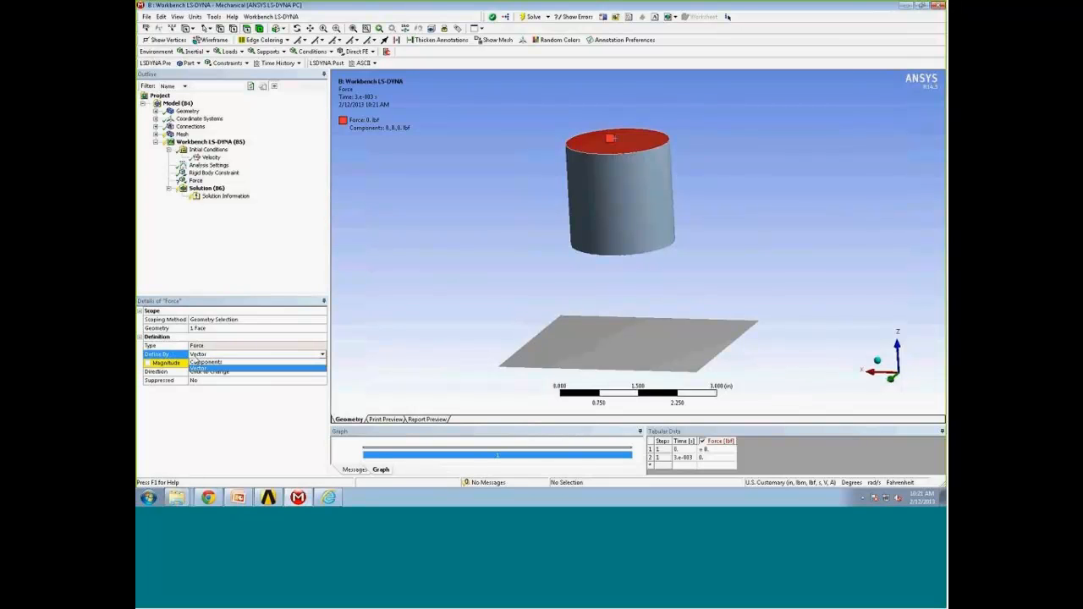
click(209, 362)
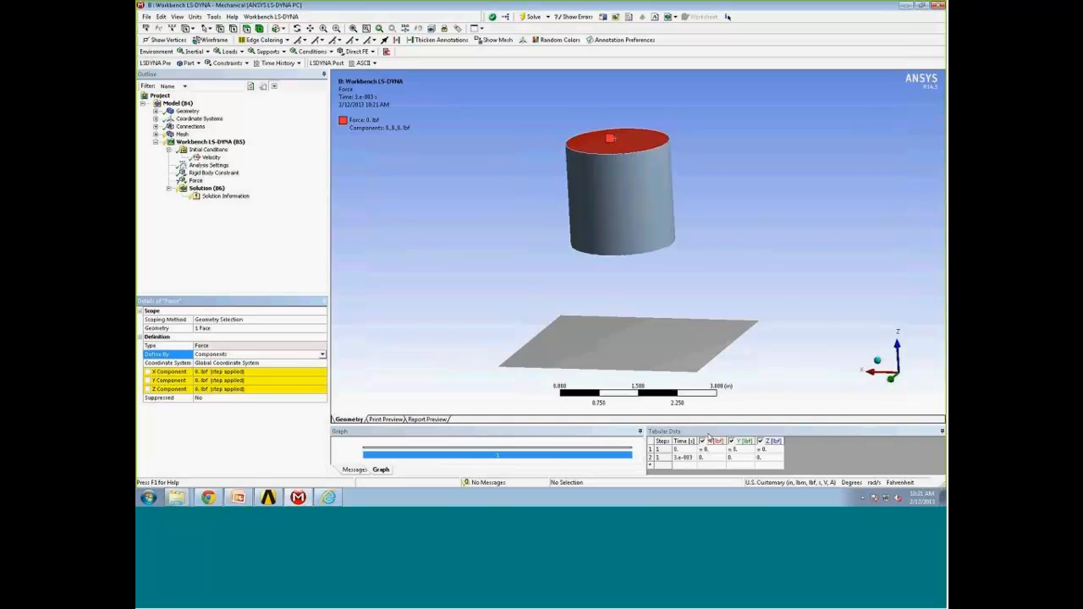
- In the force's tabular data, add time points at 1e-4 and .0002 s, with an X force of 0 at .0002 s
drag(709, 424, 709, 386)
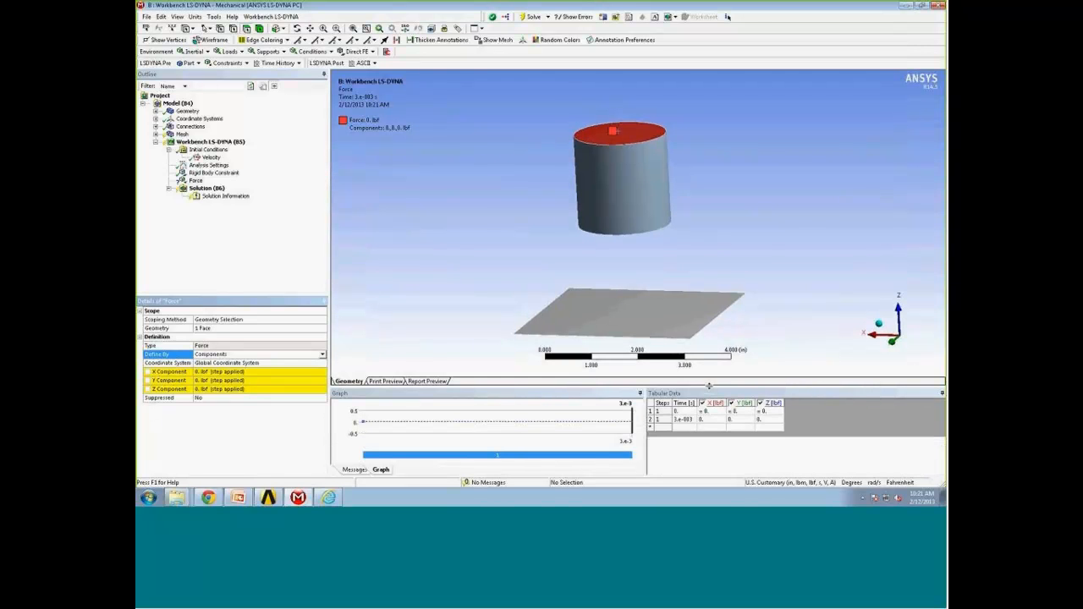
click(681, 421)
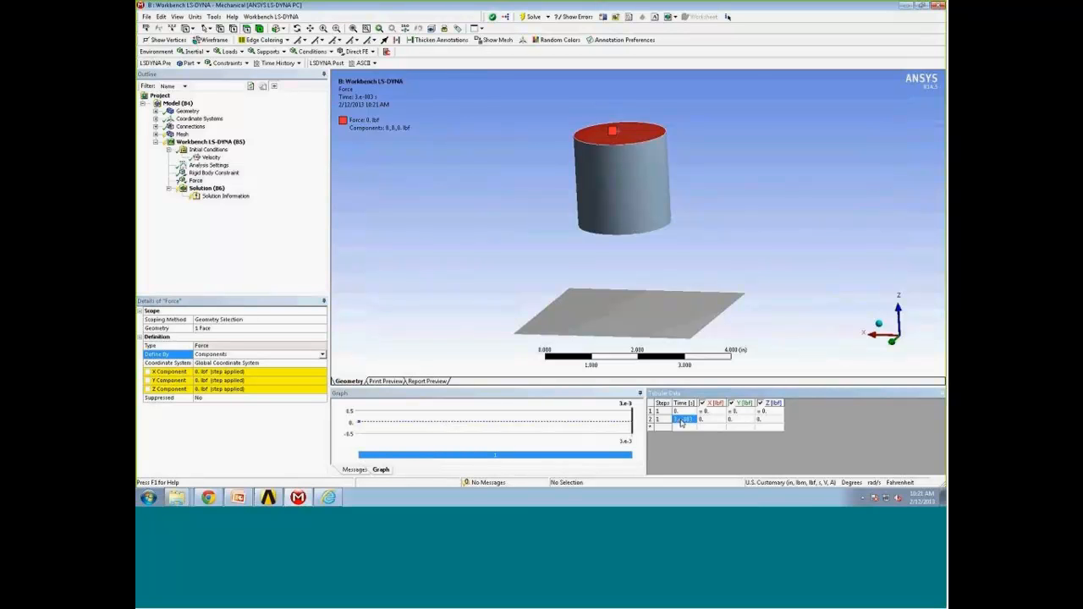
text(1e-4)
key(Tab)
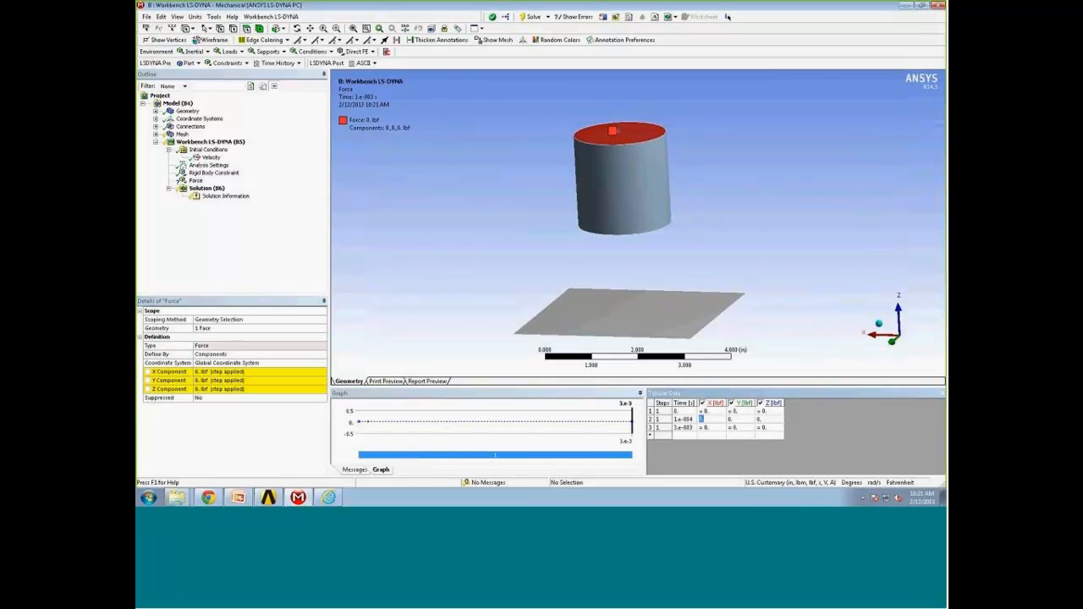
click(701, 428)
text(0)
click(685, 430)
text(.0002)
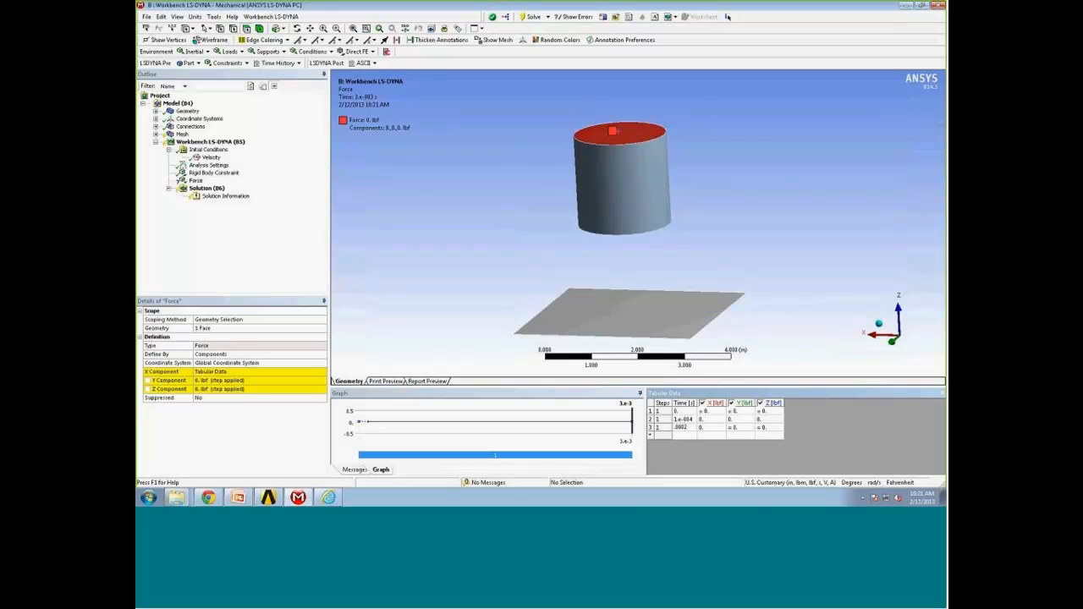
key(Tab)
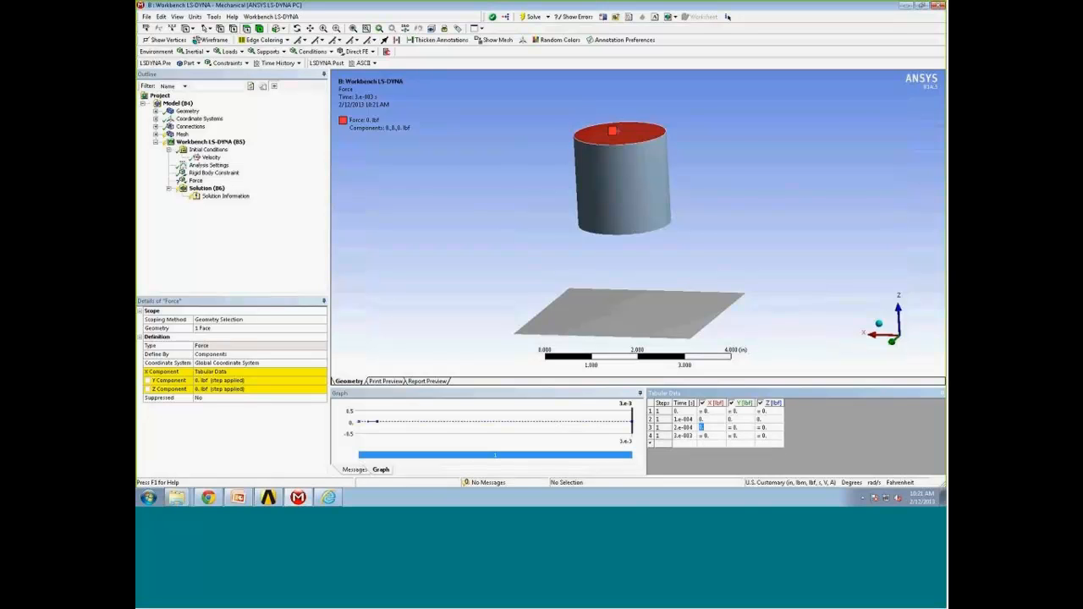
- Set the X force to 10000 lbf at 1e-4 s and to 0 at time zero
click(704, 421)
text(10000)
key(Tab)
click(710, 412)
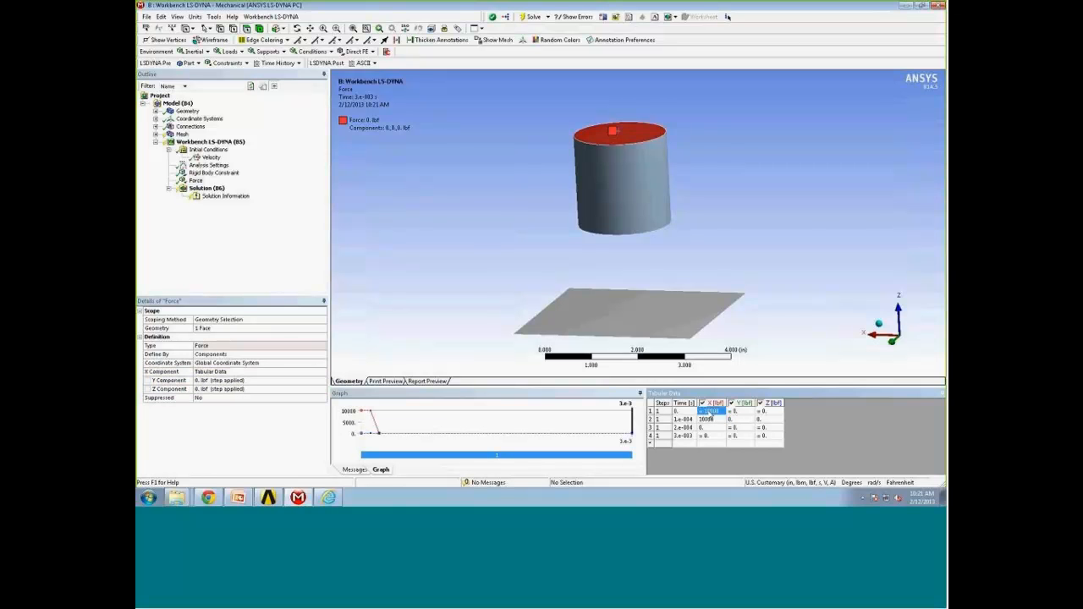
text(0)
key(Tab)
drag(412, 385, 412, 371)
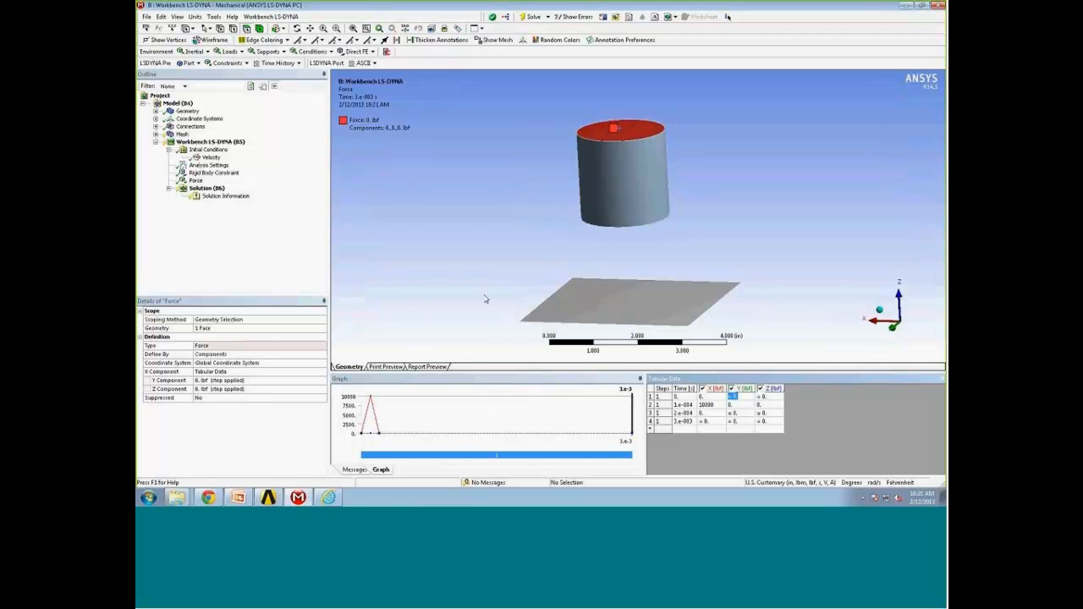
- Insert a Total Deformation result under the Solution
click(209, 189)
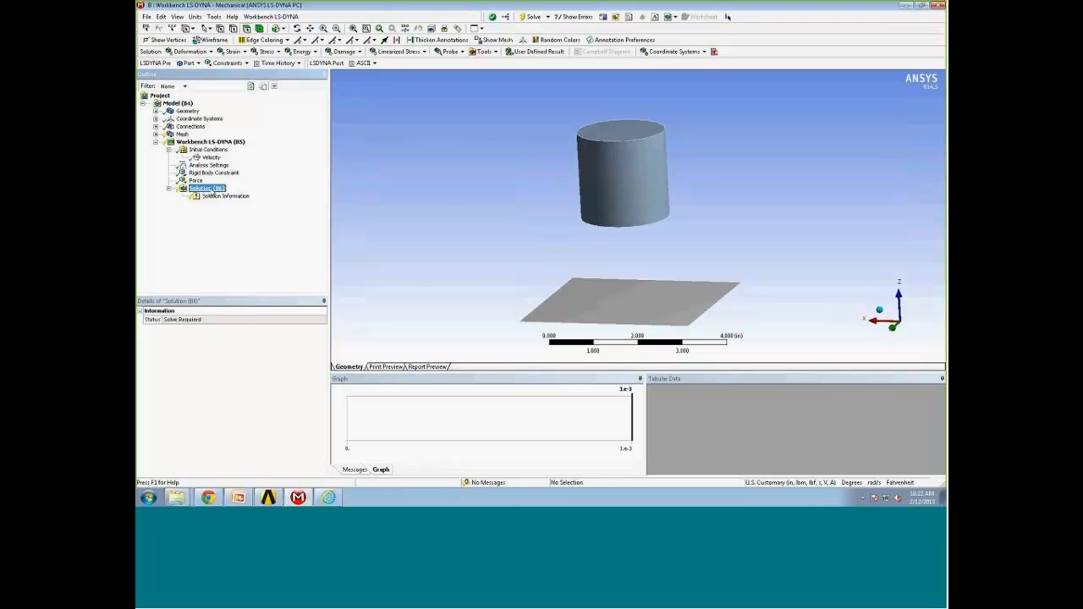
right_click(209, 189)
mouse_move(304, 196)
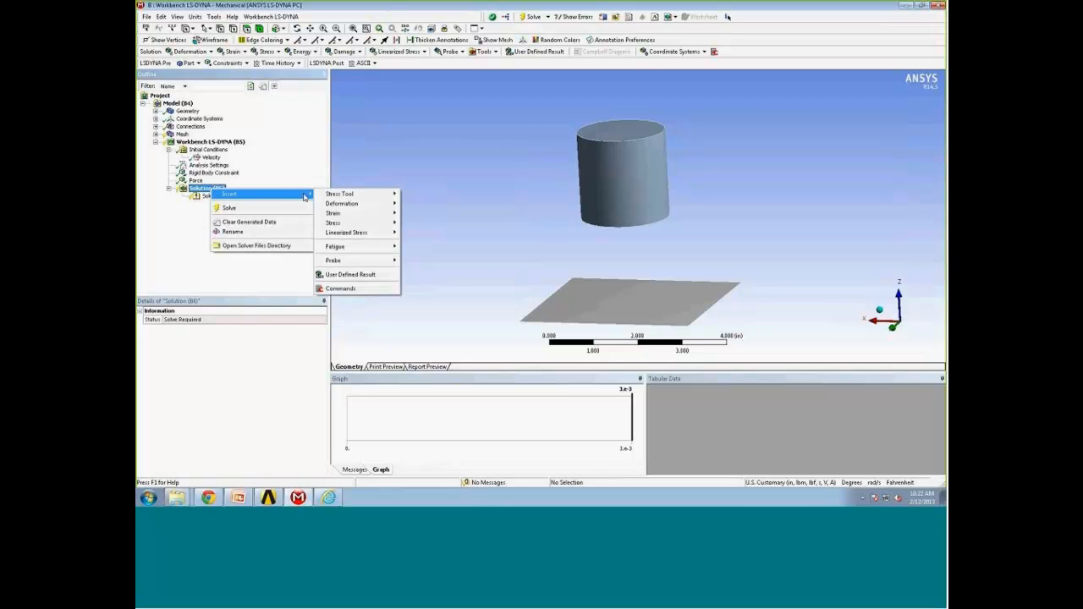
mouse_move(378, 204)
click(423, 204)
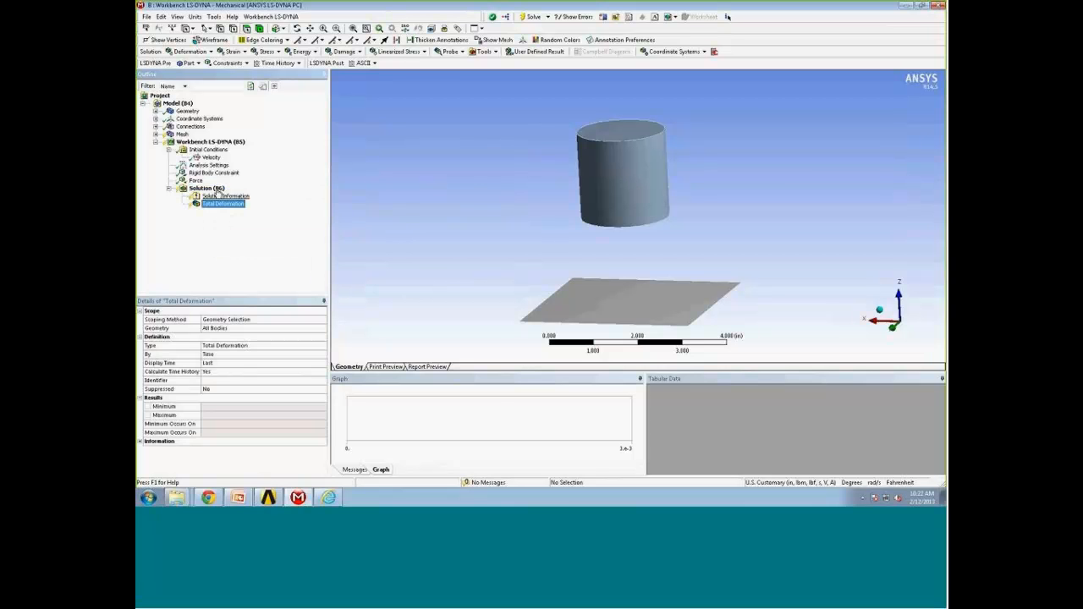
- Insert a User Defined Result under the Solution with the expression EPS
right_click(213, 190)
mouse_move(227, 195)
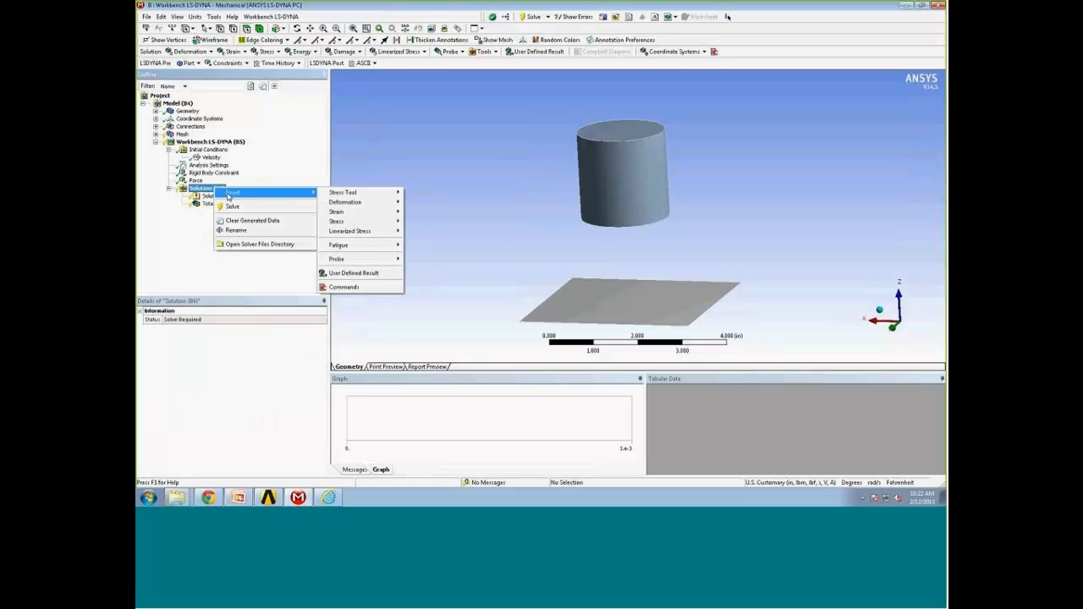
click(359, 274)
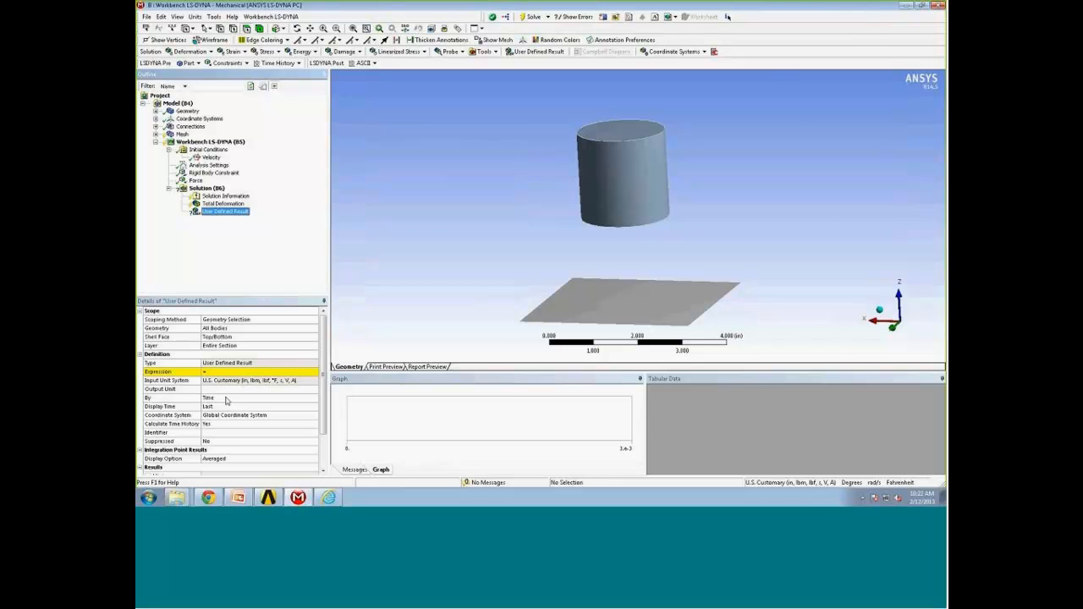
click(223, 373)
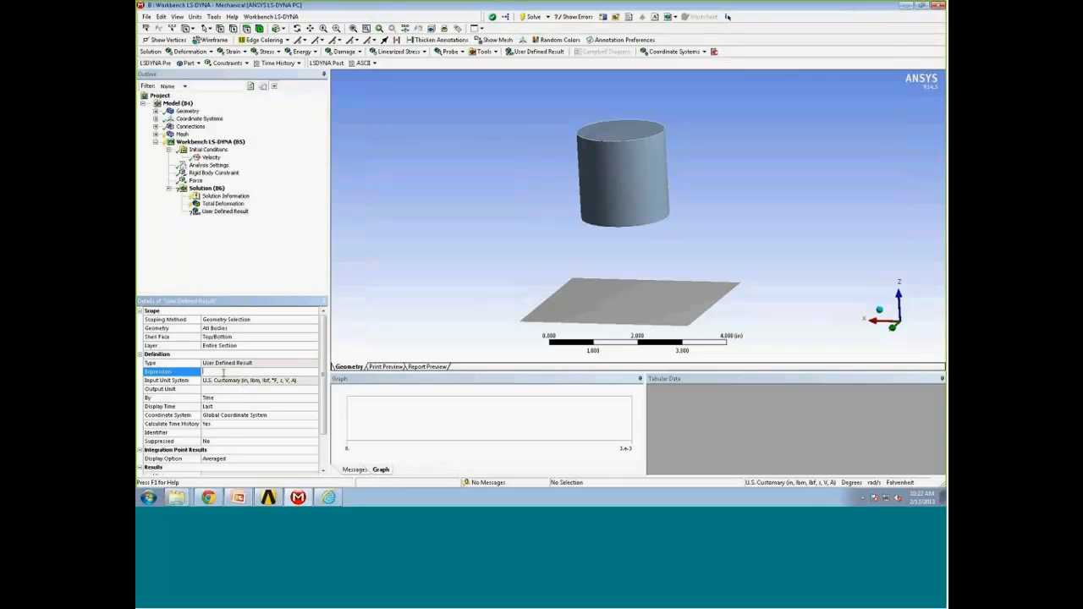
text(EPS)
key(Return)
- Add a Global Data ASCII result and choose Kinetic Energy as its first data entry
click(375, 63)
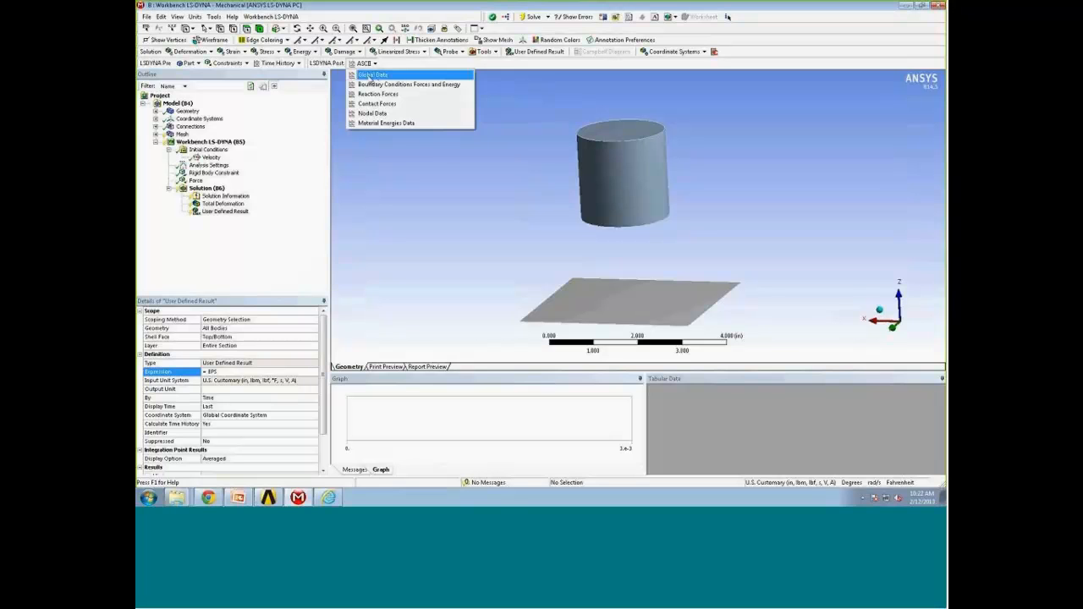
click(370, 76)
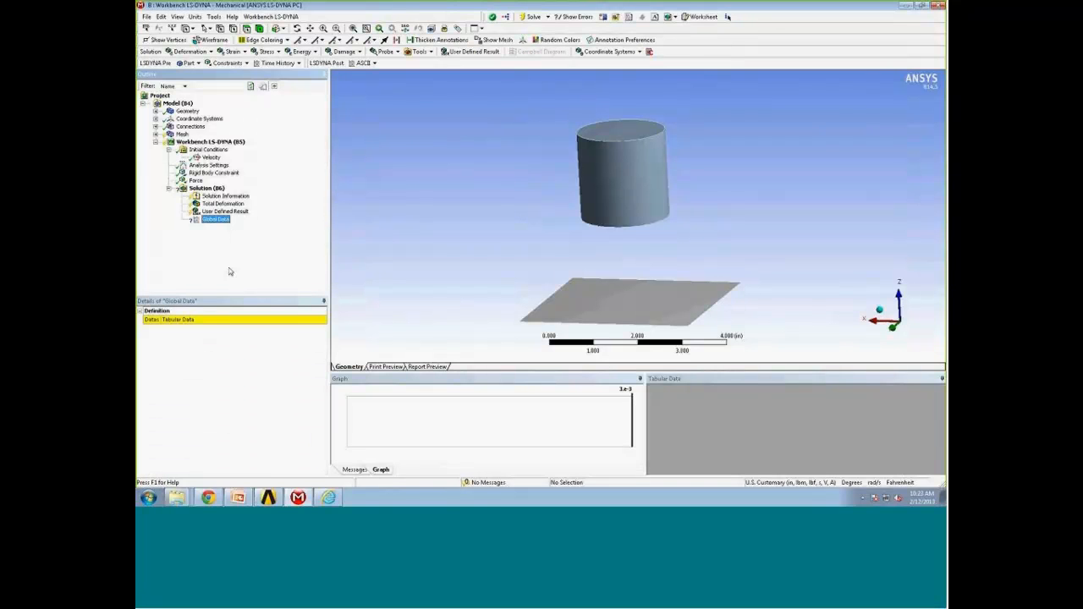
click(215, 324)
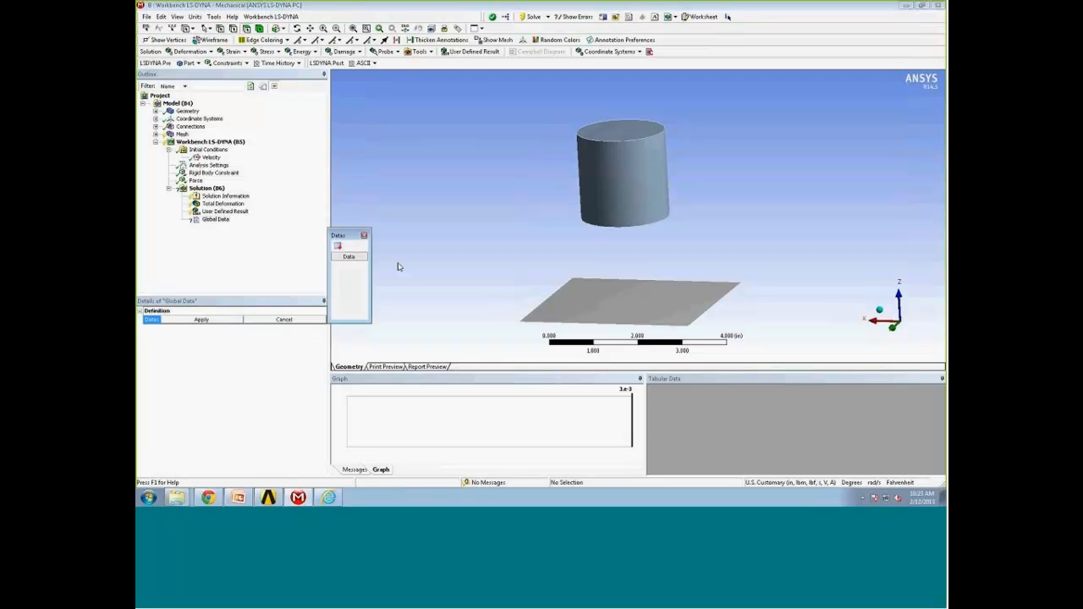
drag(371, 323, 531, 387)
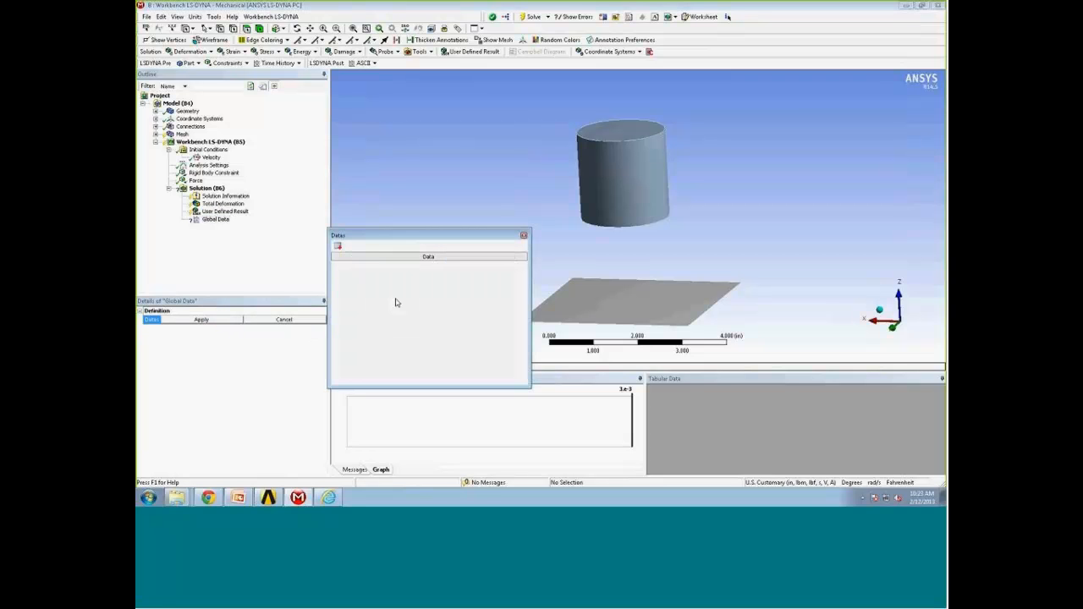
click(338, 245)
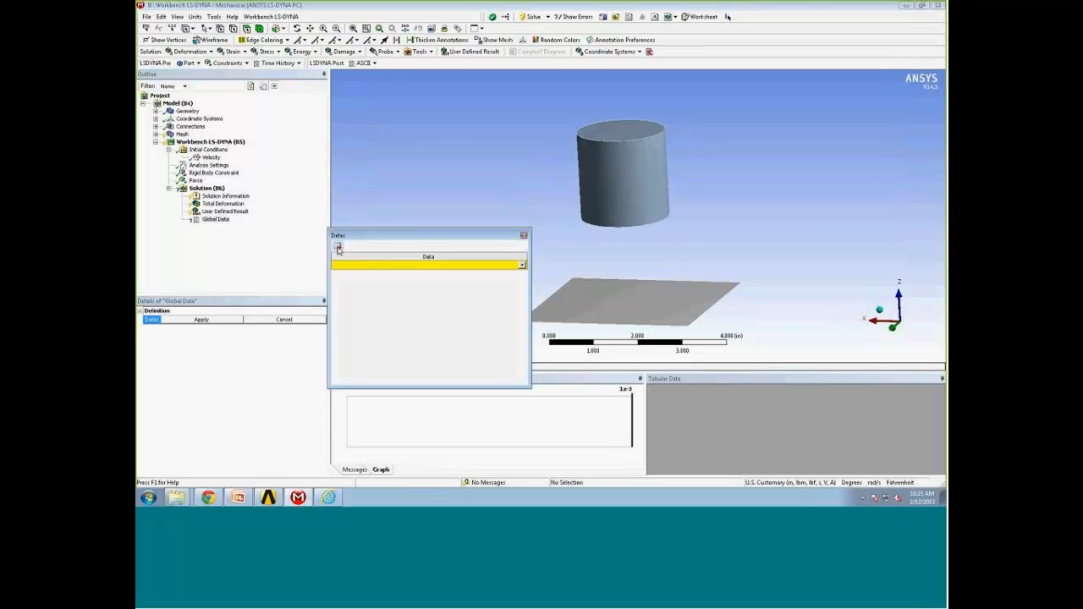
click(522, 266)
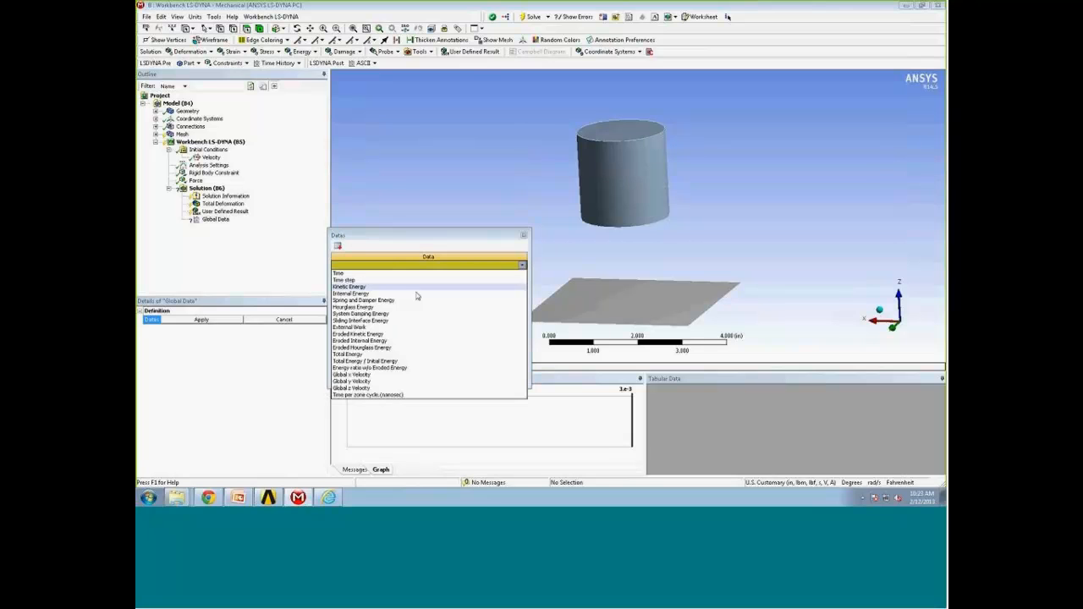
click(364, 288)
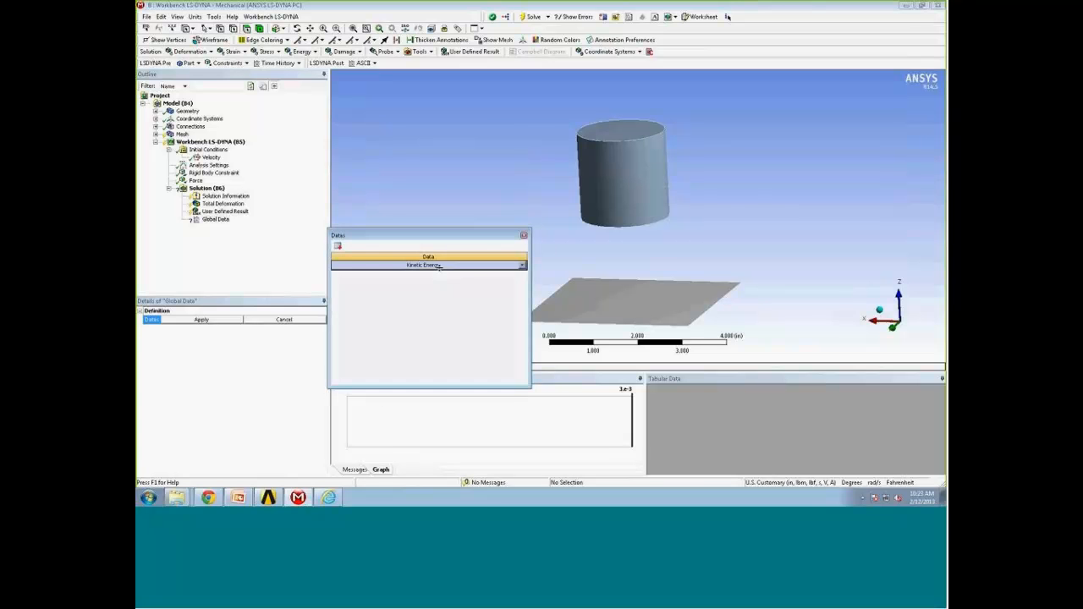
- Add Internal Energy and Hourglass Energy as further data entries of the Global Data result and apply the list
click(337, 246)
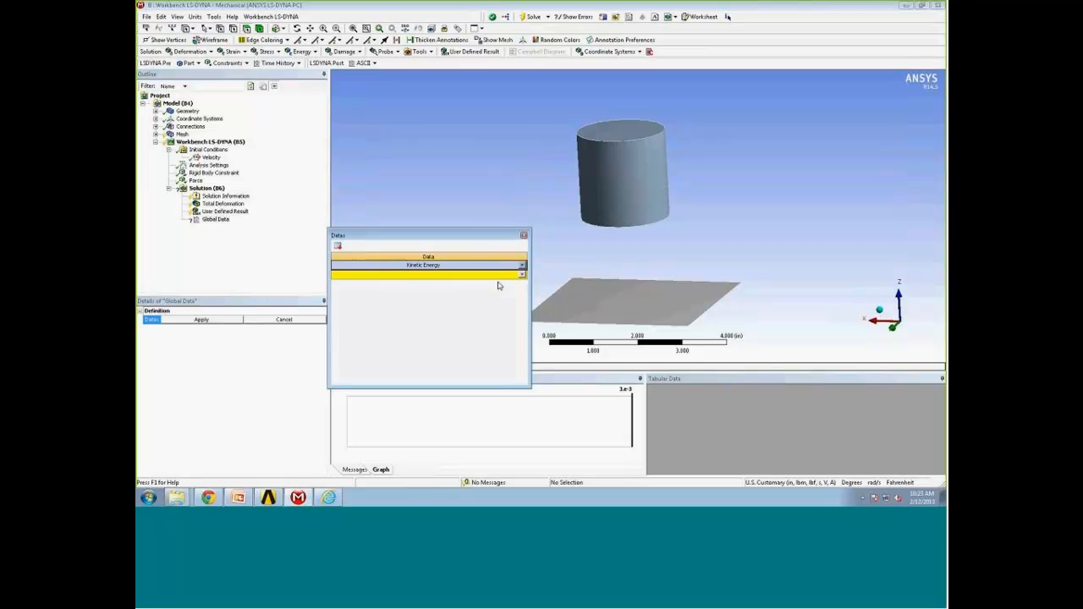
click(522, 274)
click(368, 302)
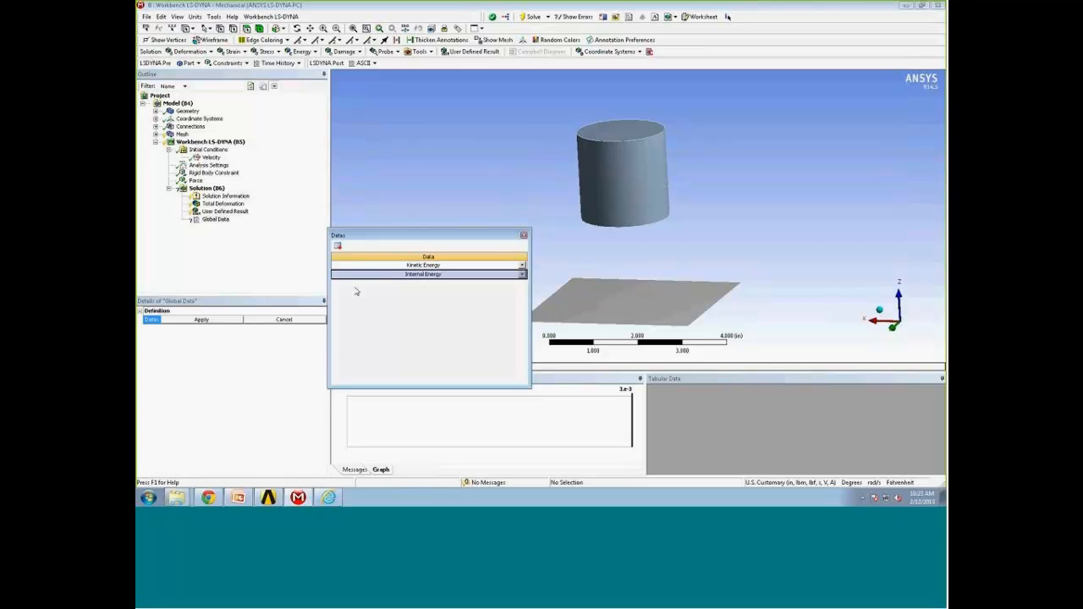
click(338, 246)
click(522, 283)
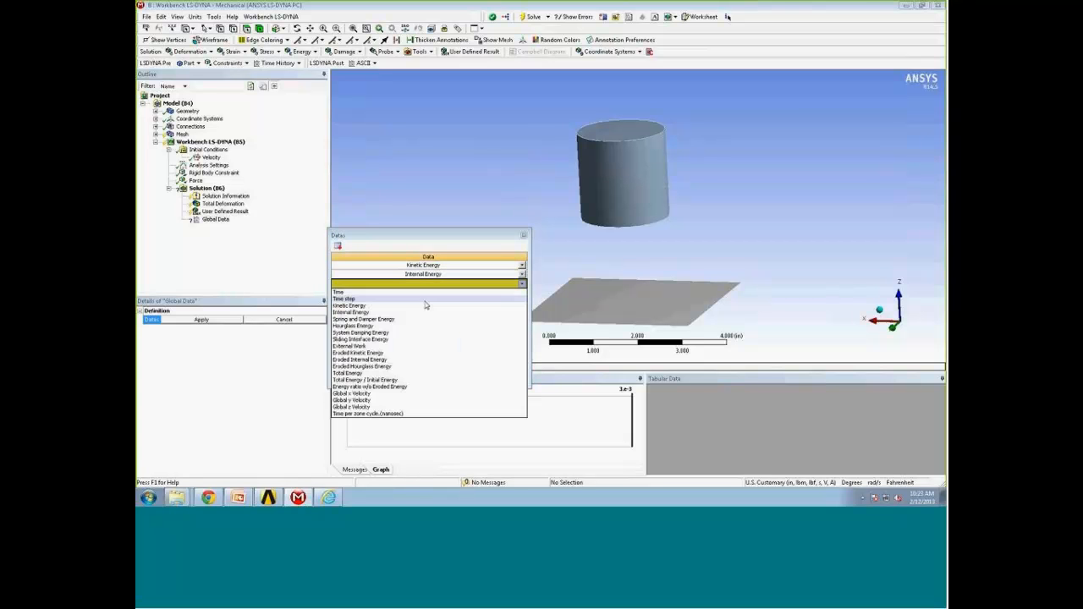
click(383, 329)
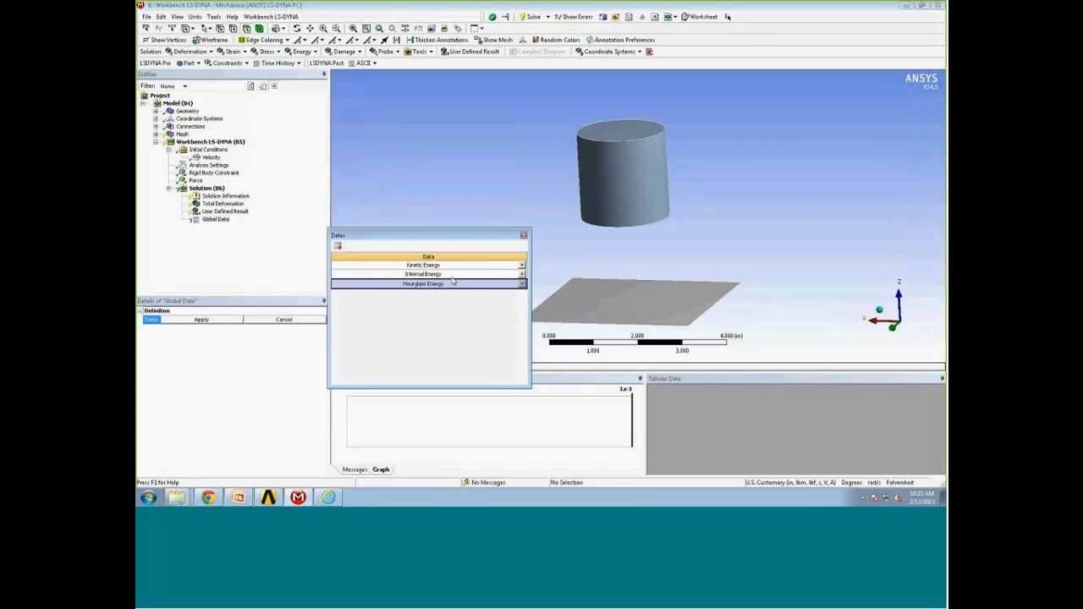
click(230, 319)
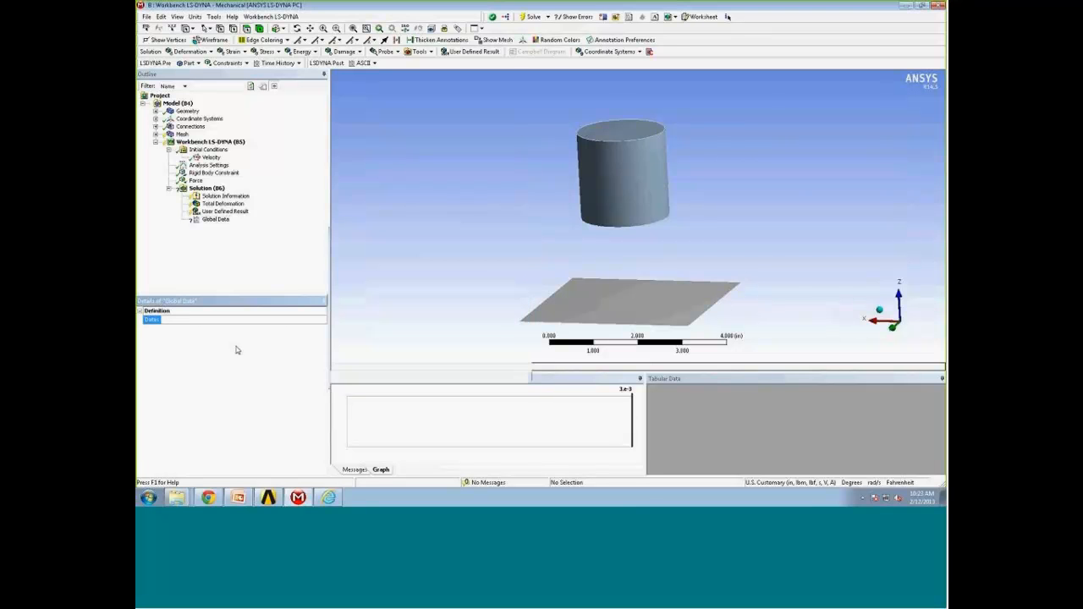
- Solve the LS-DYNA analysis from the Solution
click(207, 188)
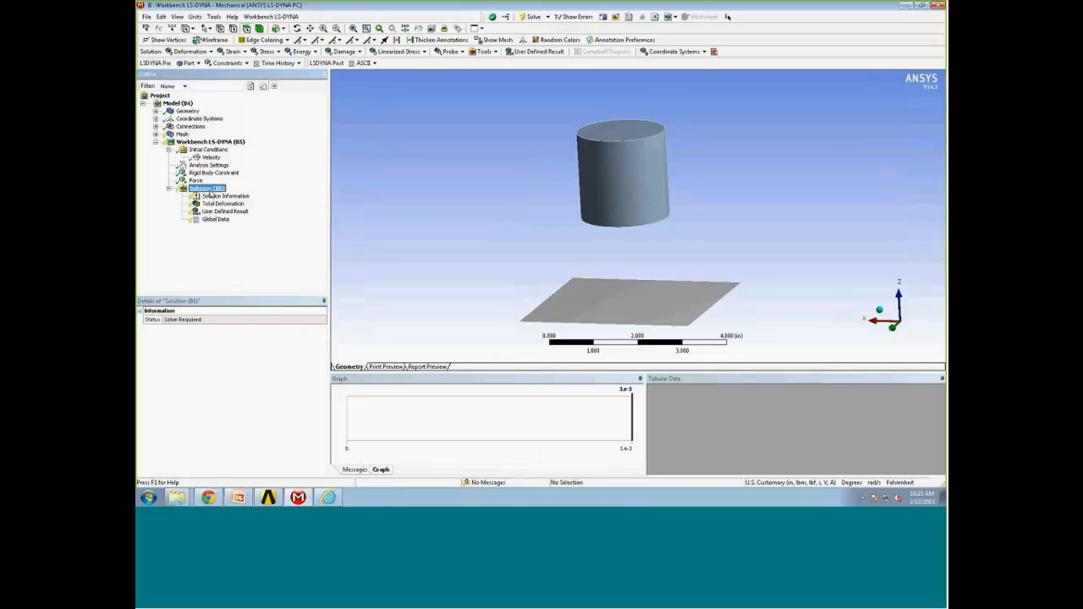
right_click(208, 190)
click(227, 209)
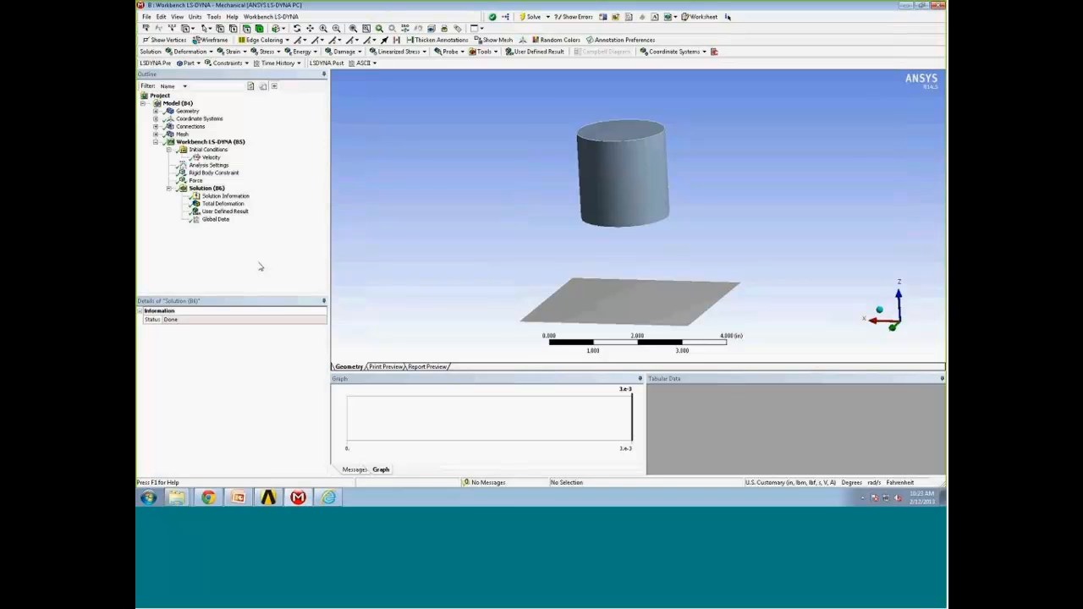
- Rename the User Defined Result based on its definition
click(216, 212)
right_click(218, 212)
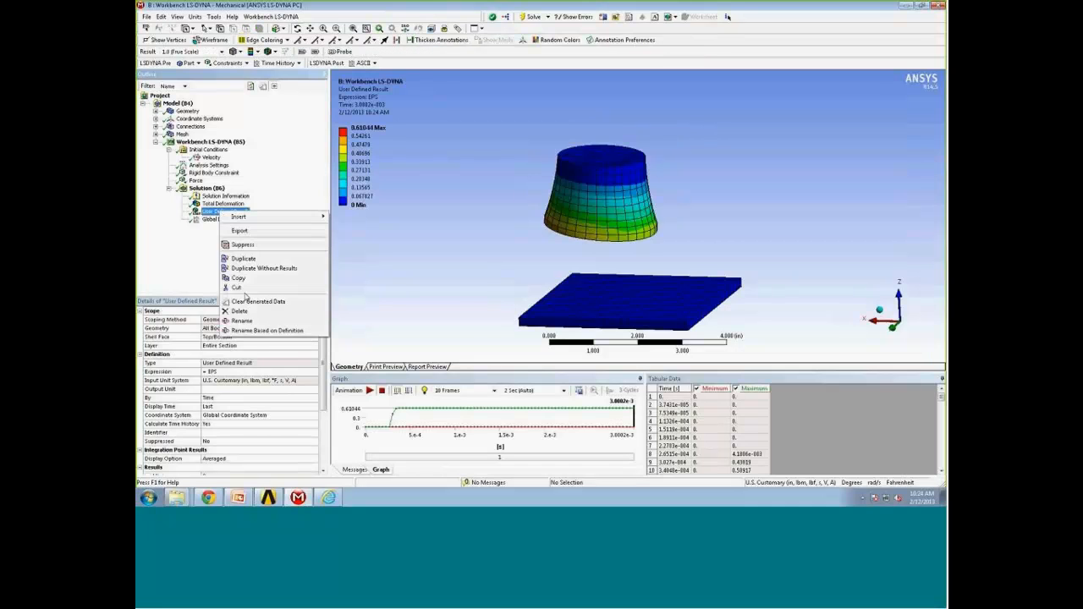
click(251, 330)
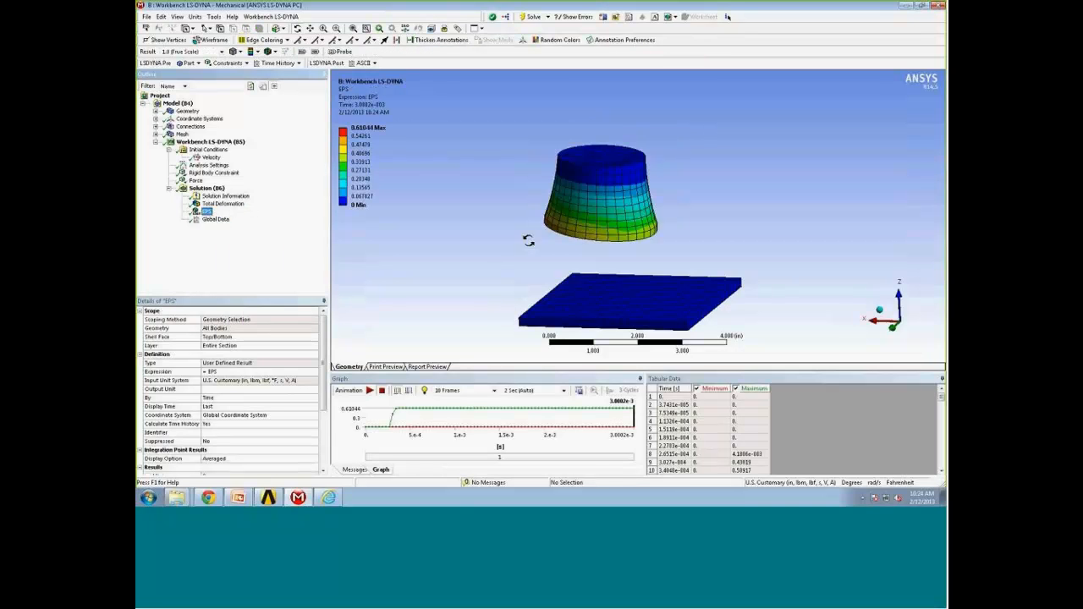
- Play the EPS result animation from several viewing angles, stop it, and display the Global Data energy plot
drag(686, 208, 713, 198)
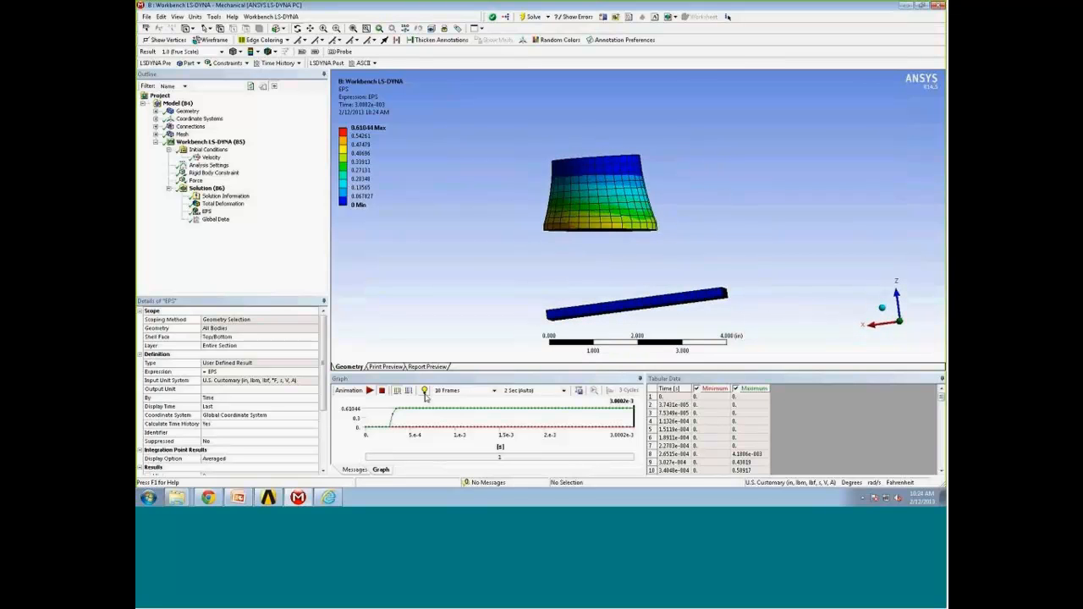
click(370, 390)
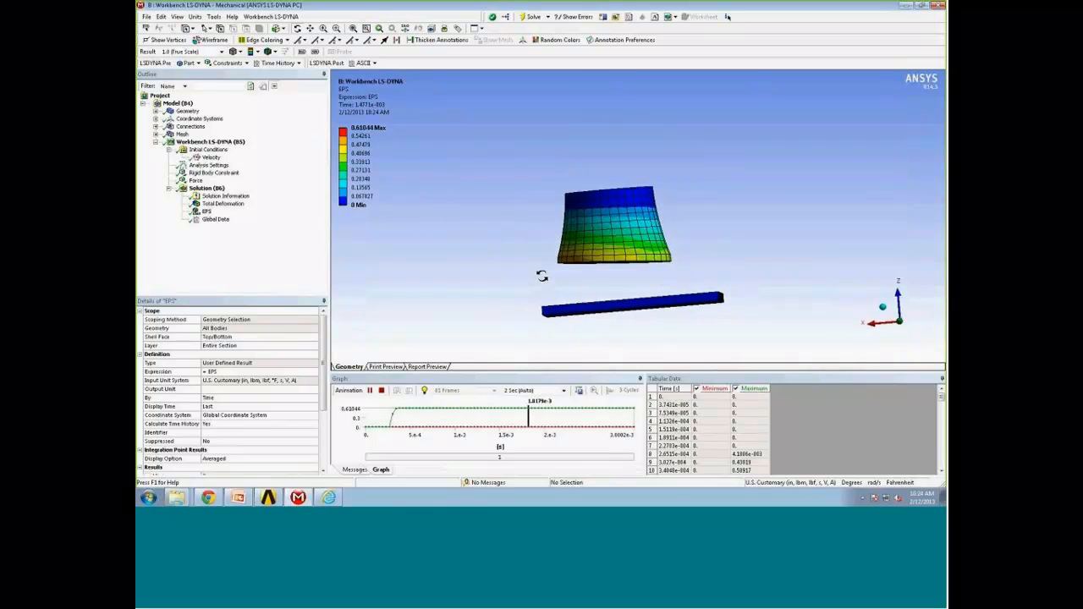
drag(513, 281, 560, 261)
drag(563, 264, 561, 277)
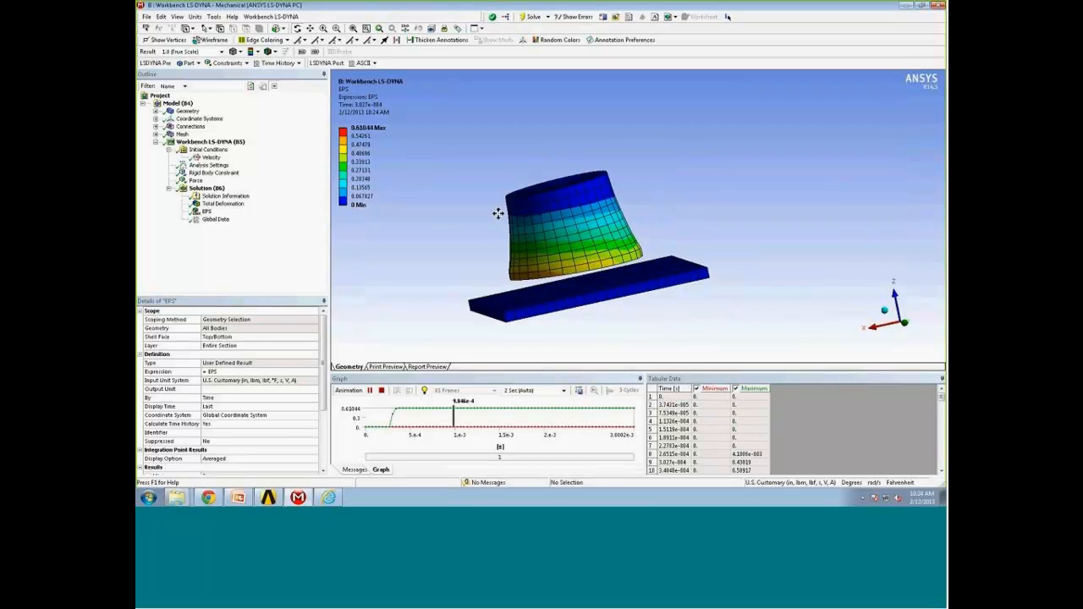
click(911, 330)
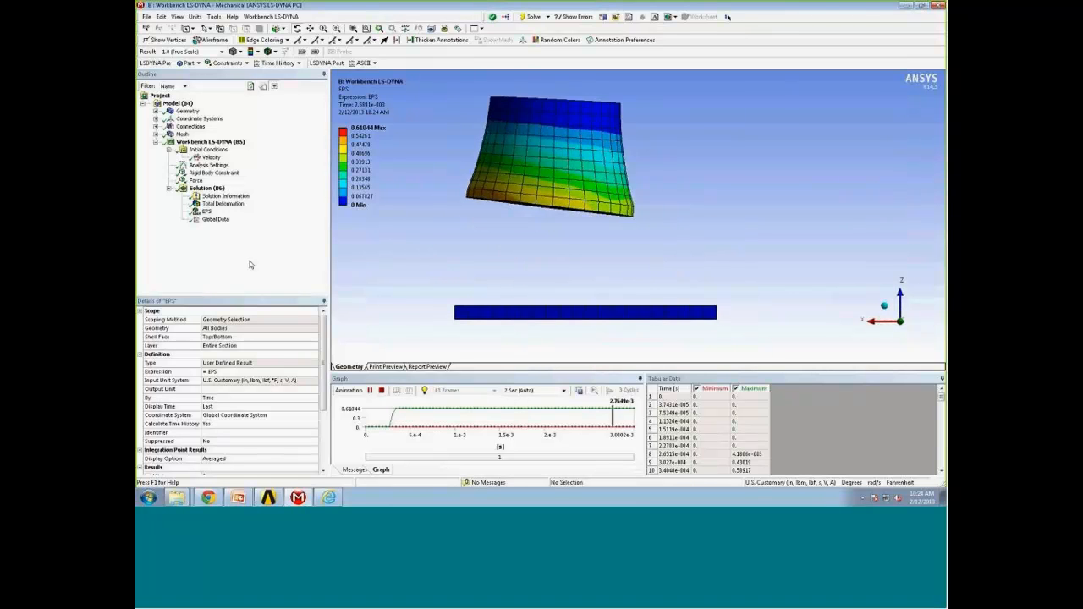
click(381, 391)
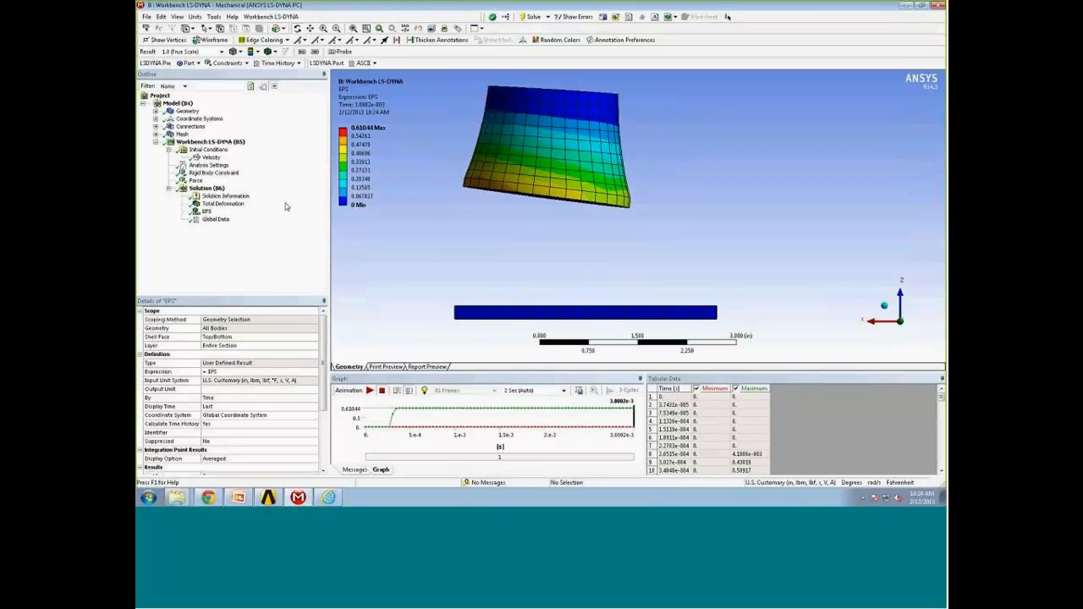
click(212, 220)
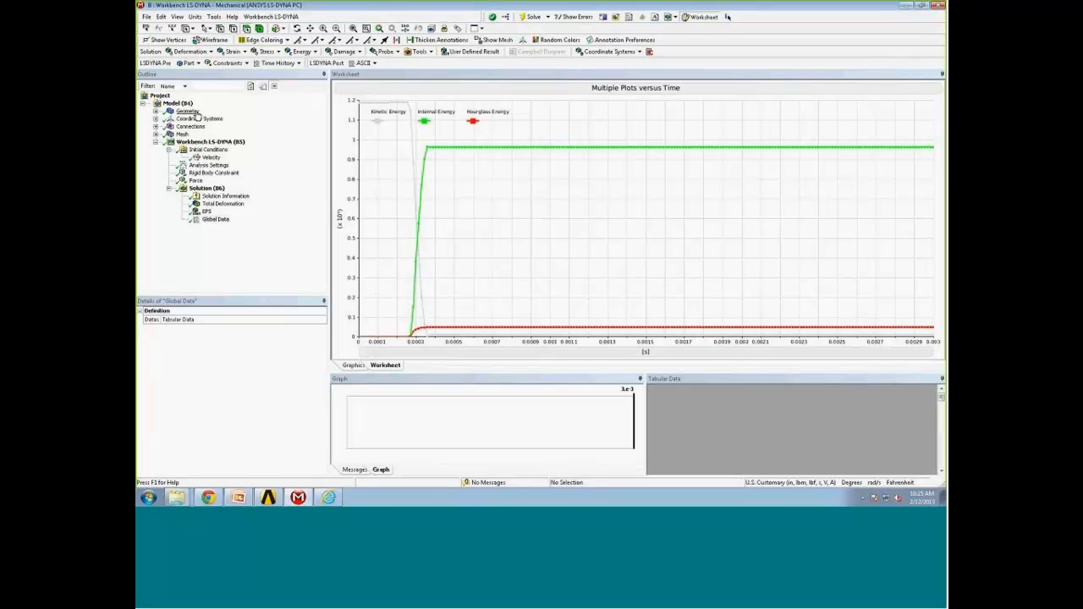
- Set the stiffness behavior of the plate's Surface Body to Flexible
click(156, 110)
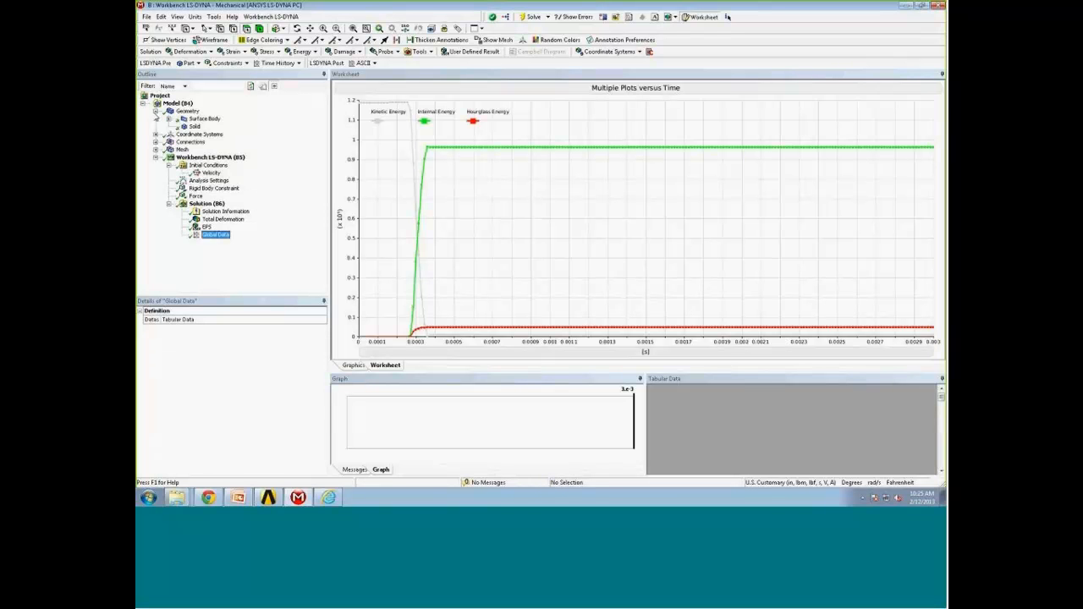
click(203, 120)
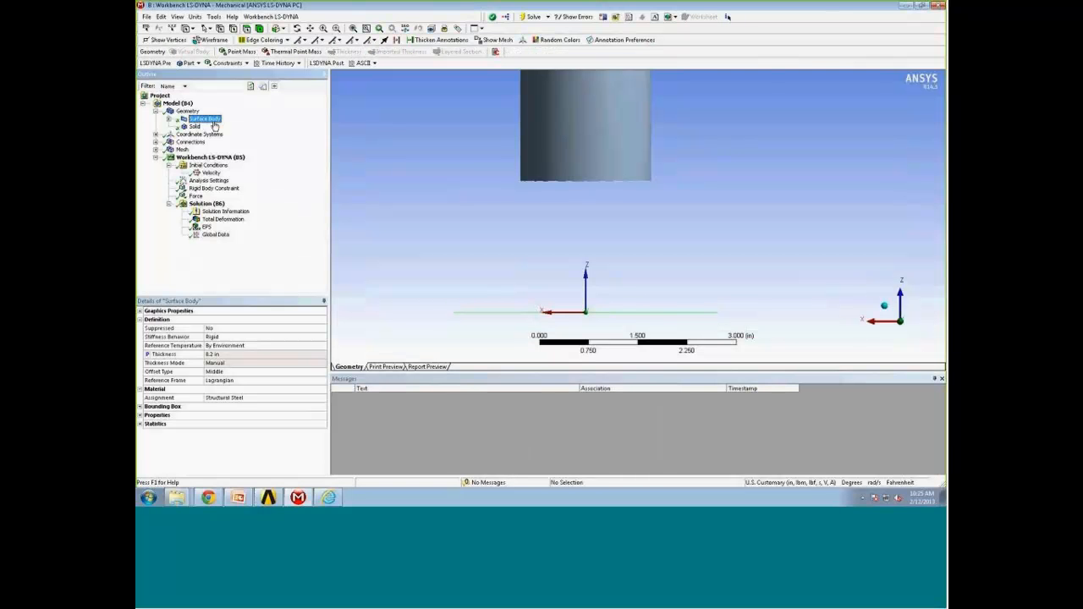
middle_drag(408, 167, 413, 174)
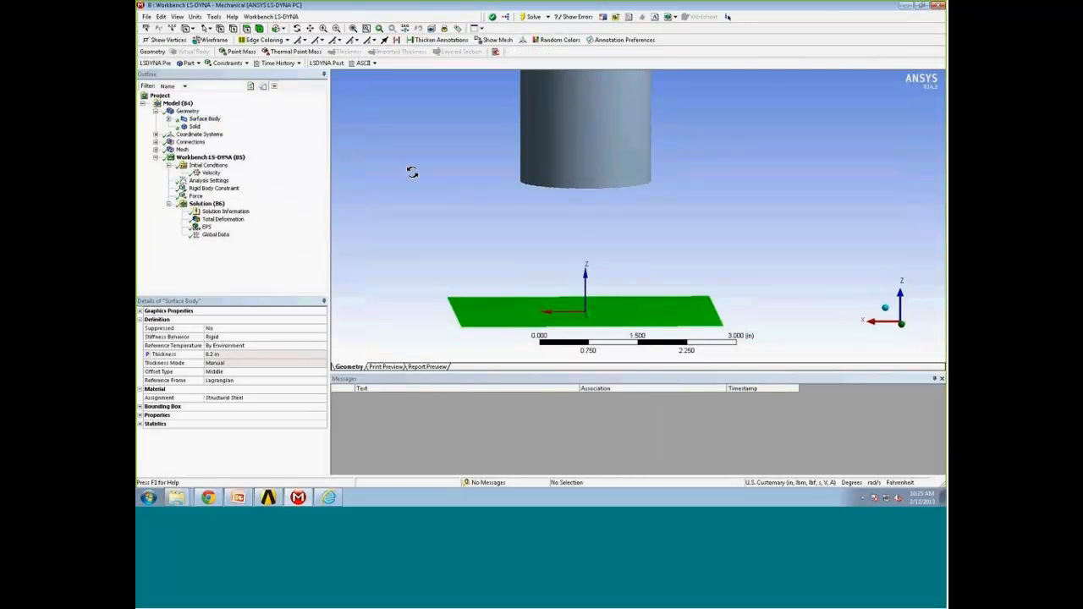
click(233, 338)
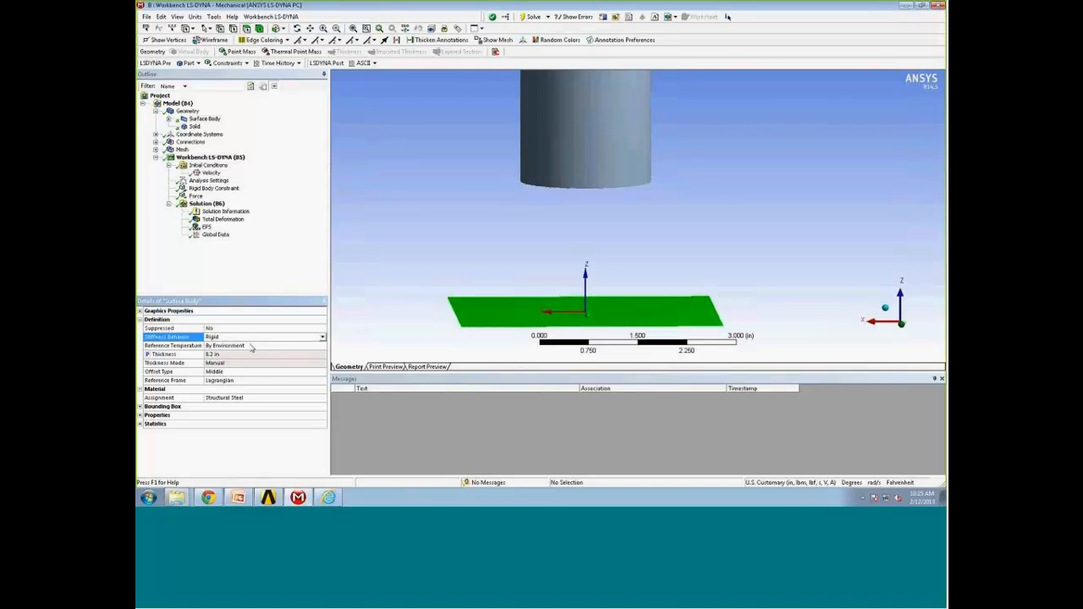
click(322, 337)
click(235, 348)
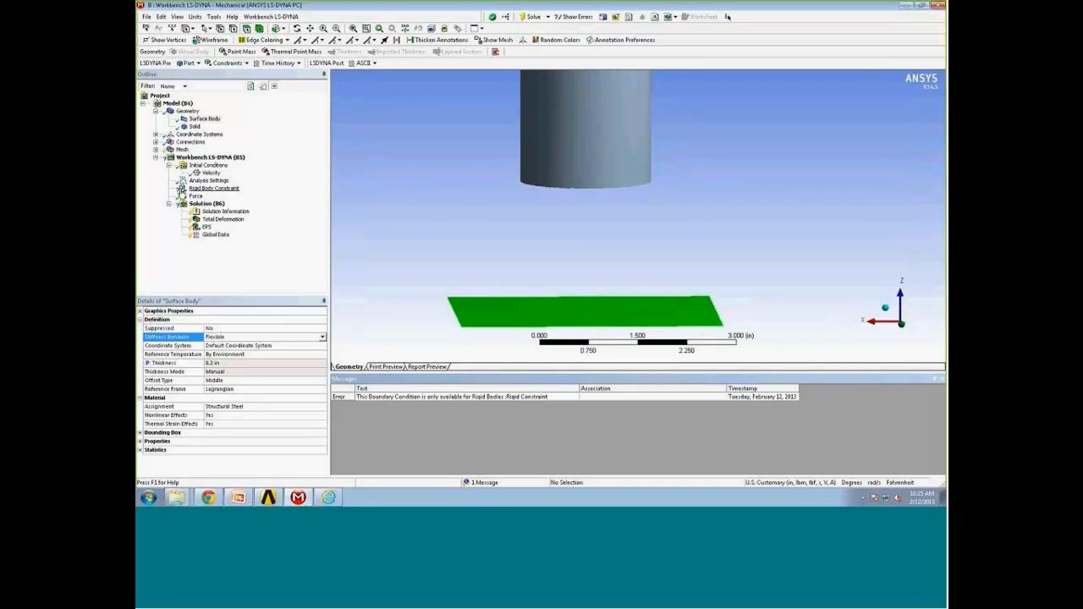
- Suppress the Rigid Body Constraint on the plate
click(213, 189)
right_click(213, 190)
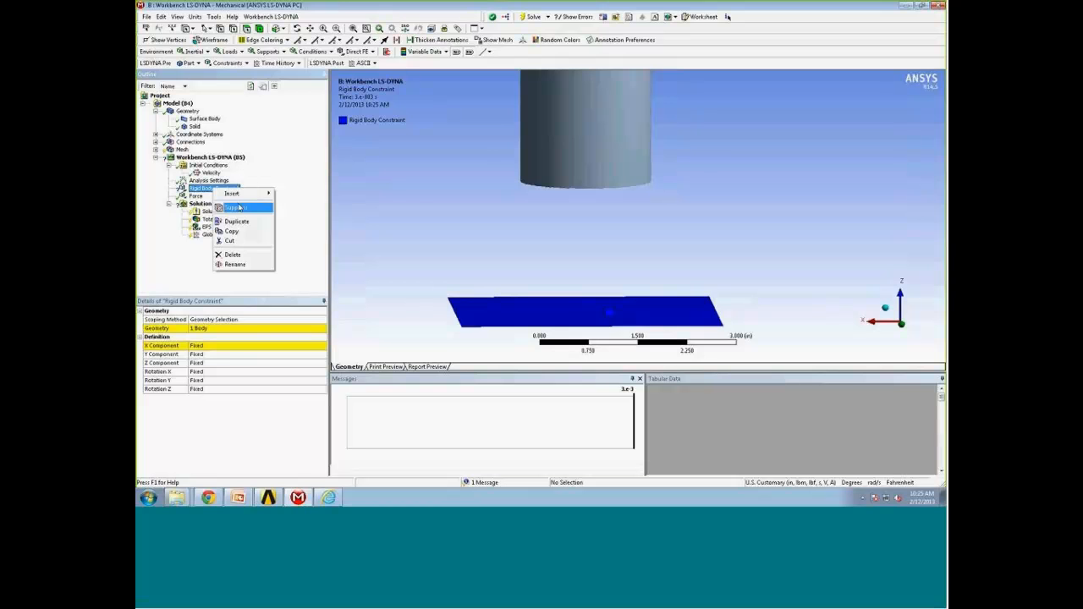
click(224, 163)
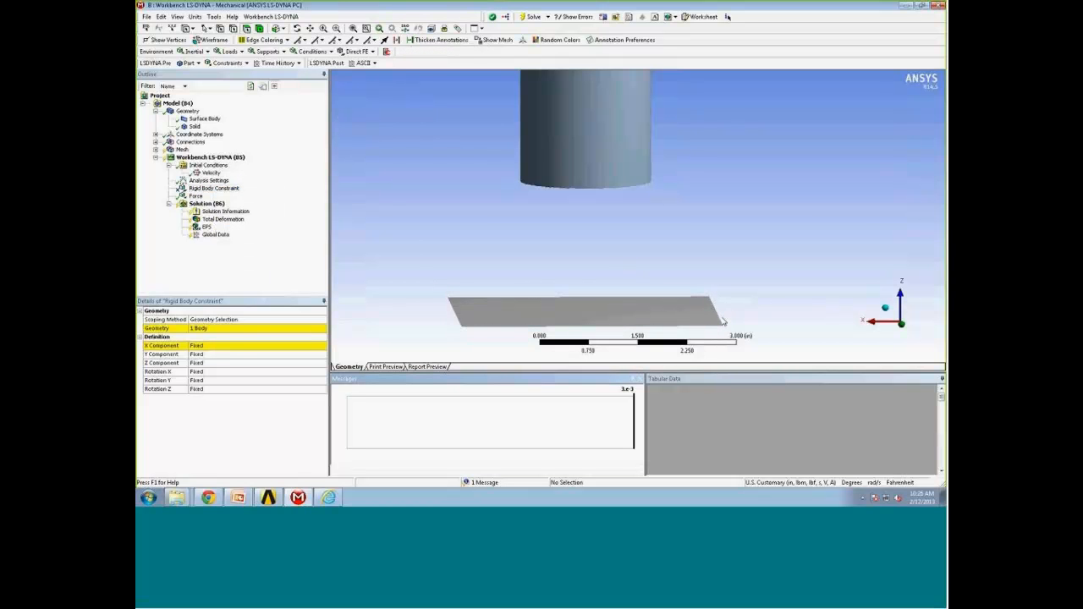
- Insert a Fixed Support in the LS-DYNA analysis and scope it to the plate's edge on the negative X side
click(211, 157)
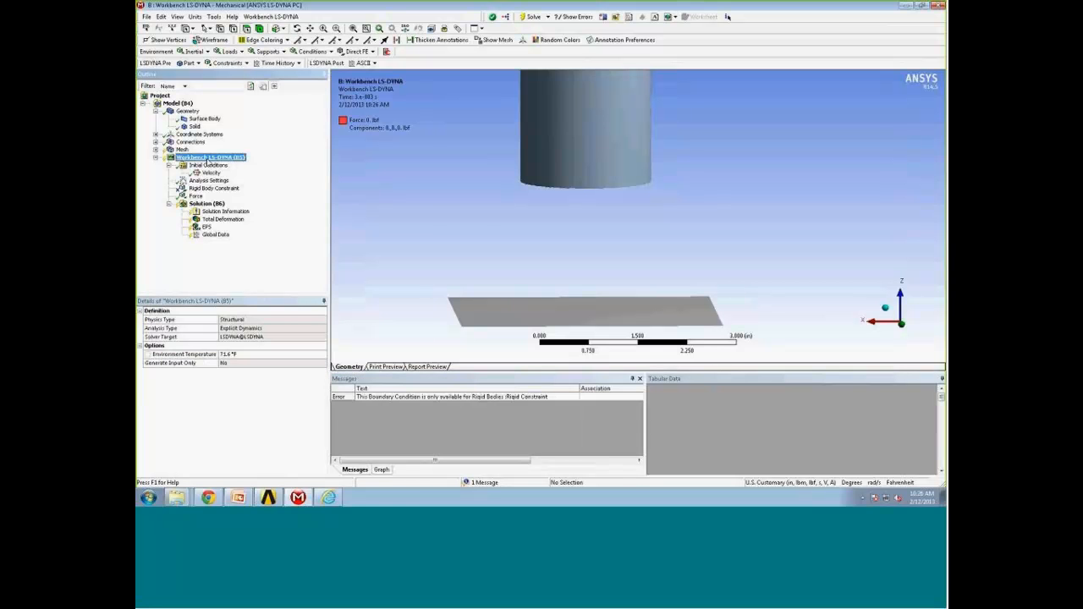
right_click(208, 161)
mouse_move(219, 165)
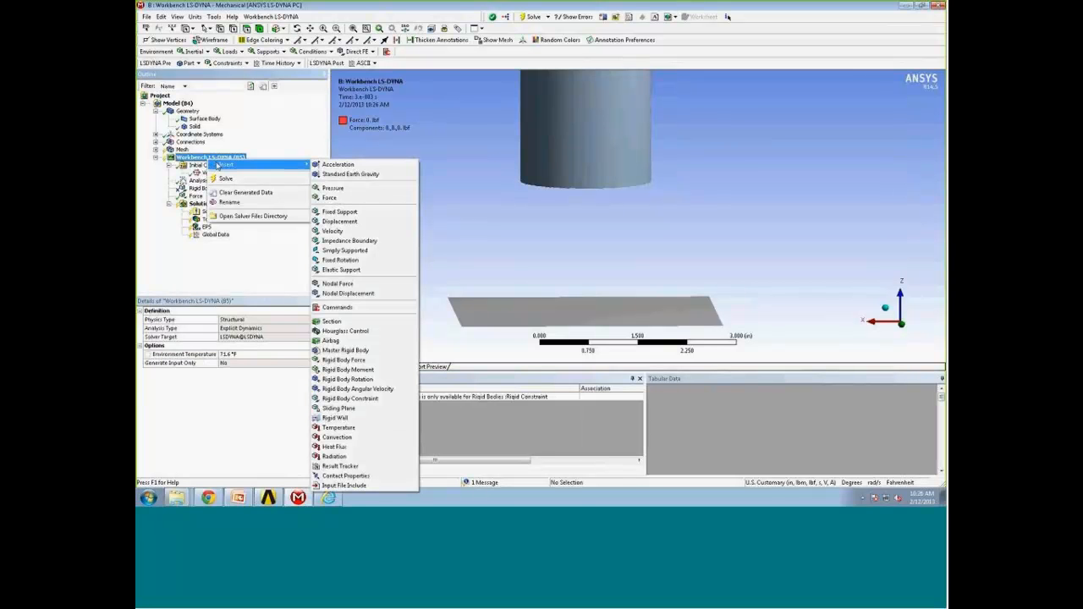
click(339, 211)
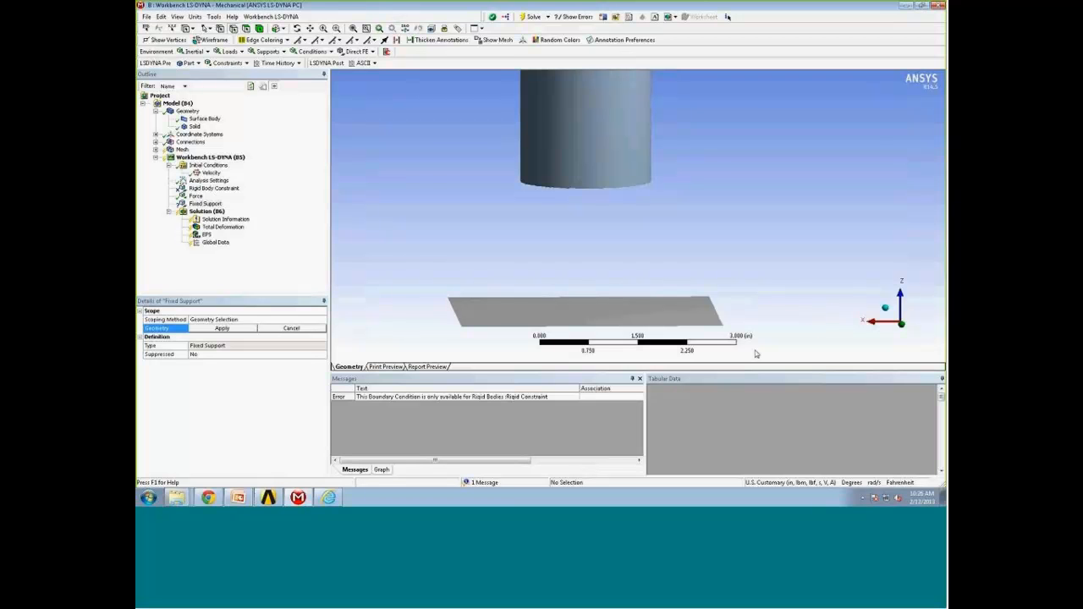
click(721, 320)
click(243, 330)
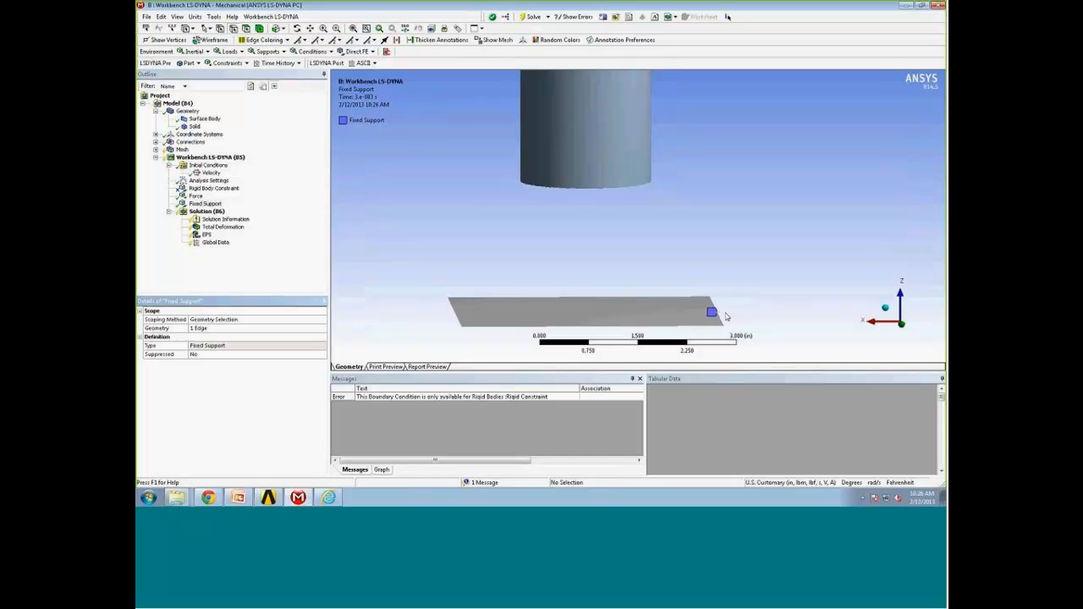
- Add a Reaction Forces ASCII result and set its boundary condition to Fixed Support
click(375, 65)
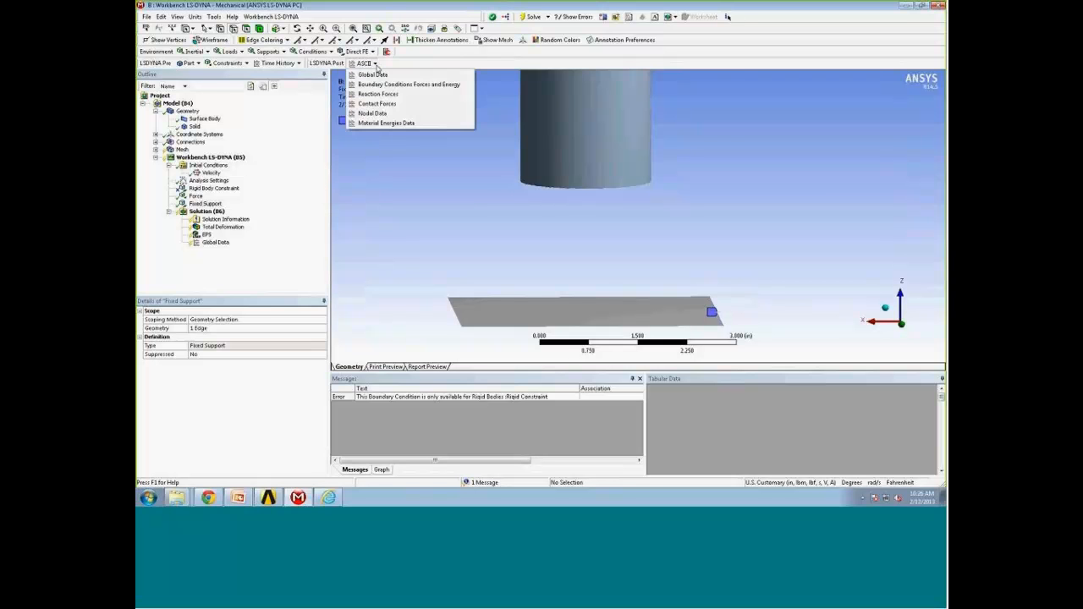
click(381, 93)
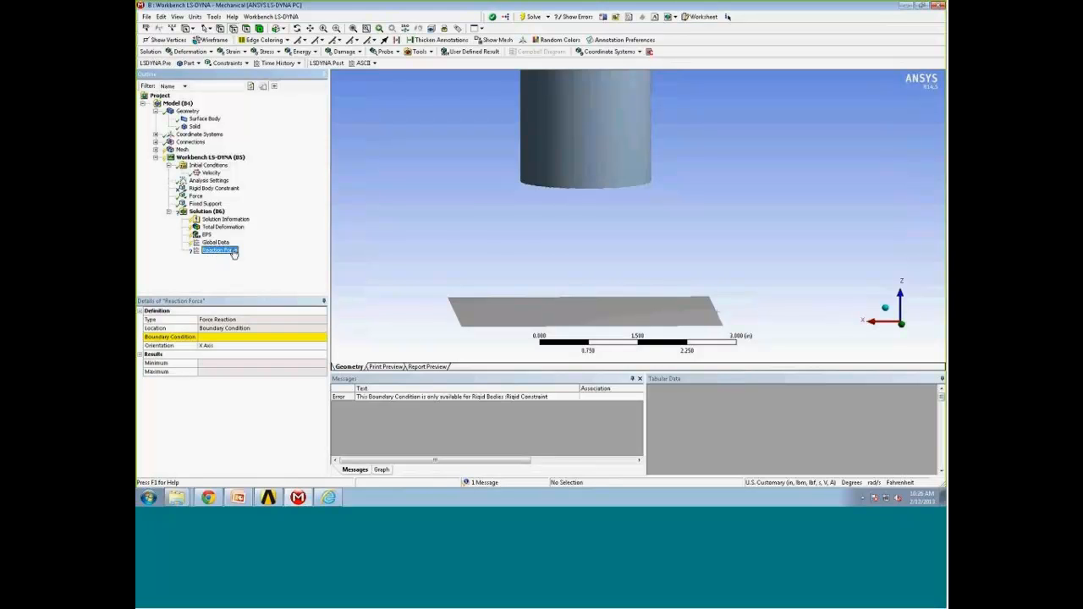
click(254, 337)
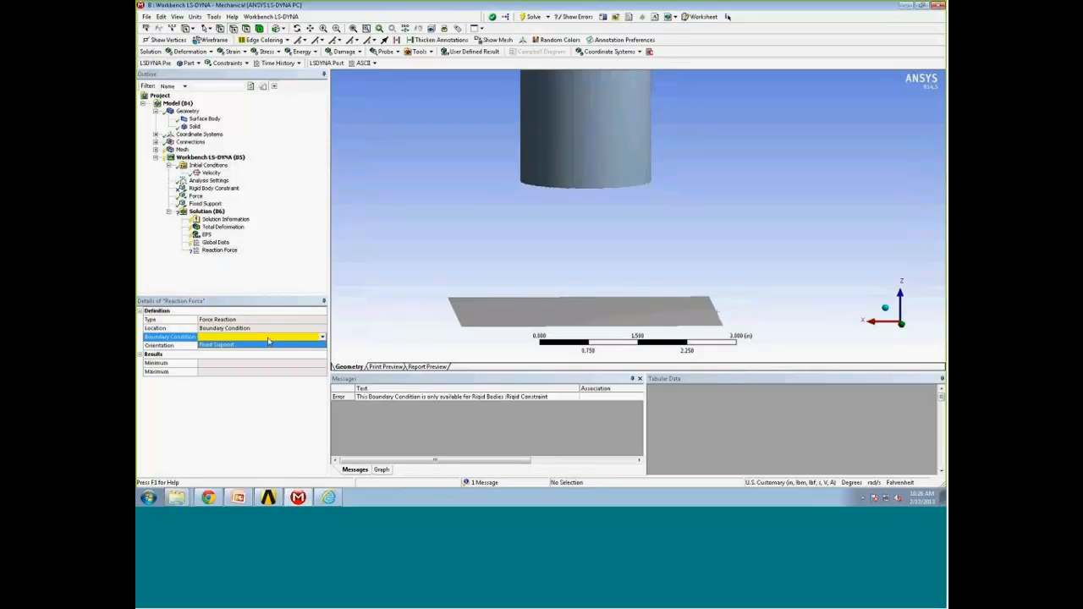
click(224, 346)
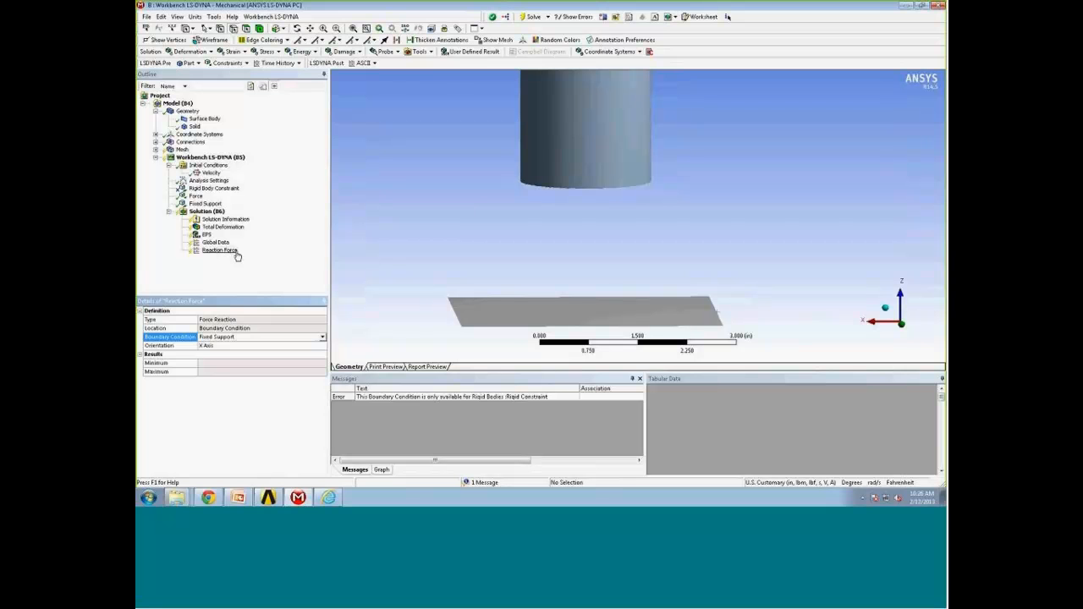
- Solve the analysis again with the flexible plate and its fixed edge
click(207, 211)
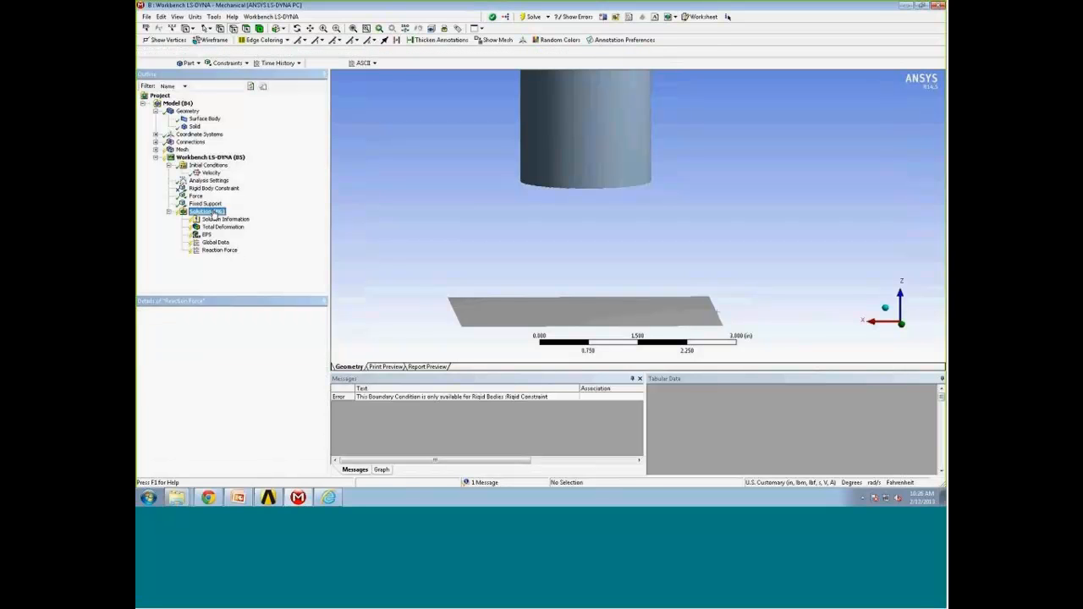
right_click(214, 211)
click(230, 230)
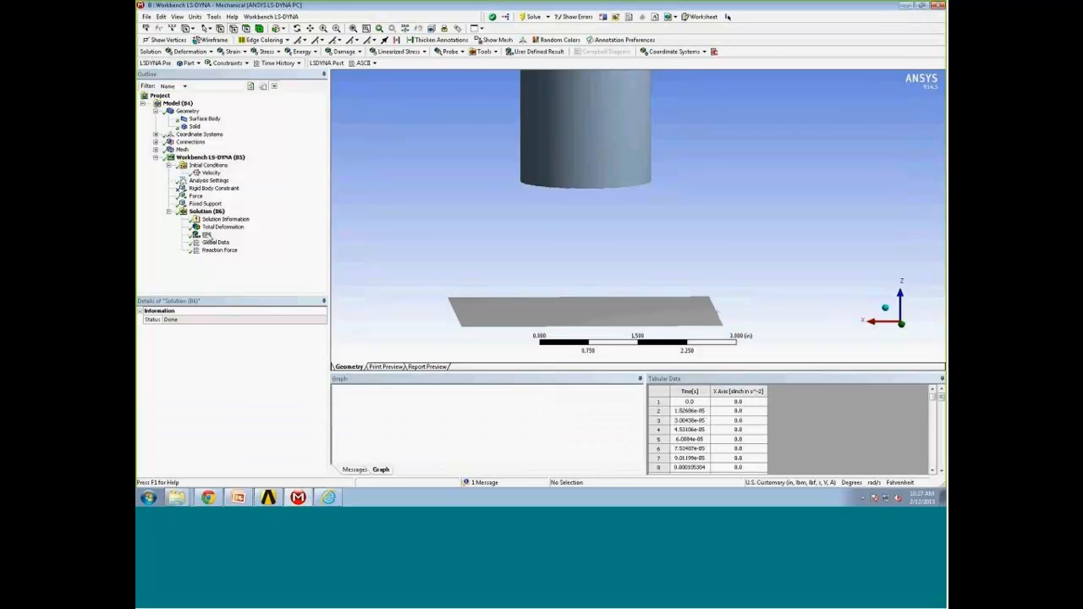
- Display the EPS result with both bodies in view and play its animation
click(205, 234)
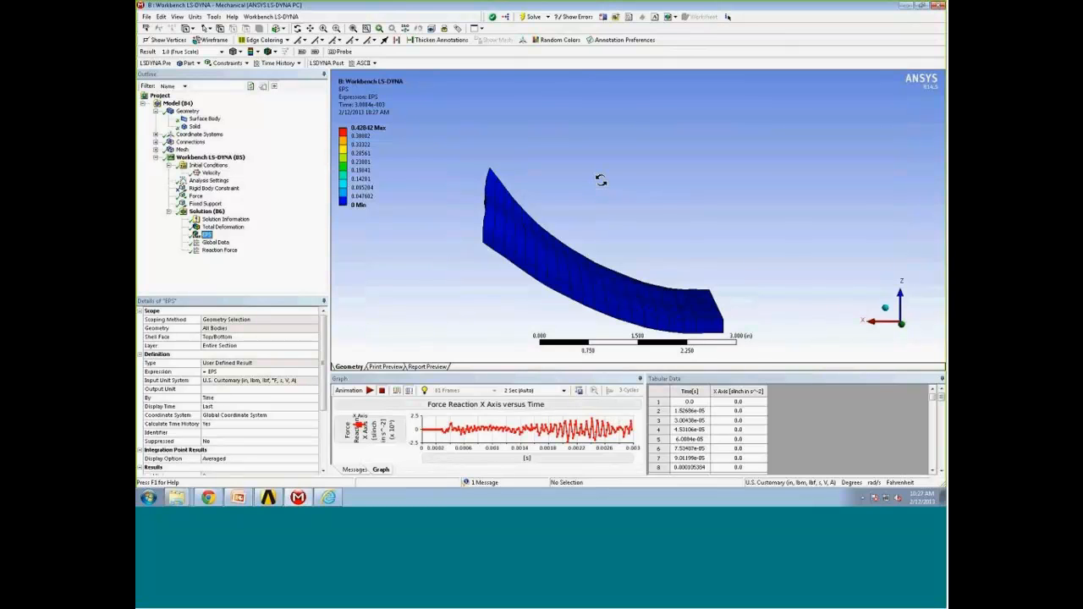
click(601, 181)
scroll(601, 180, down, 4)
scroll(603, 180, down, 2)
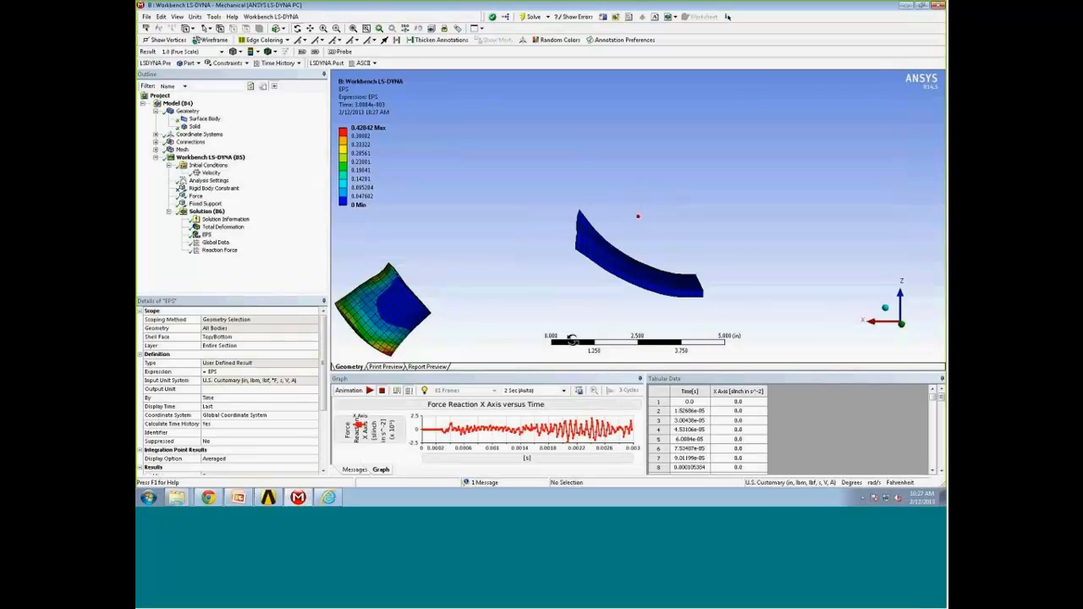
ctrl+middle_drag(659, 292, 676, 306)
click(369, 391)
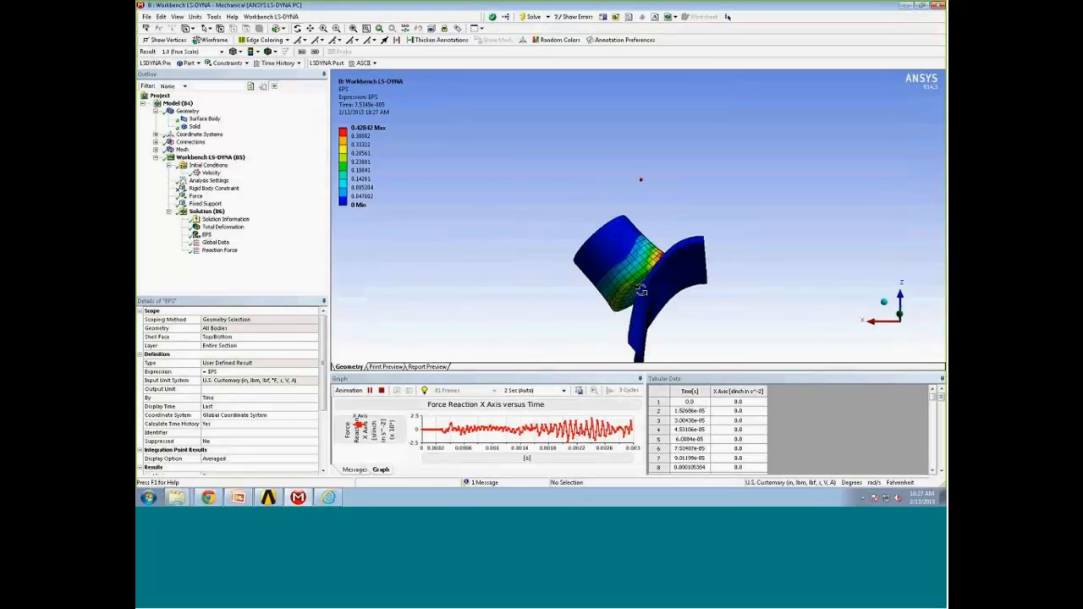
- Slow the EPS animation to 10 seconds, watch the impact side-on along the Y axis, and stop the playback
drag(639, 358, 648, 317)
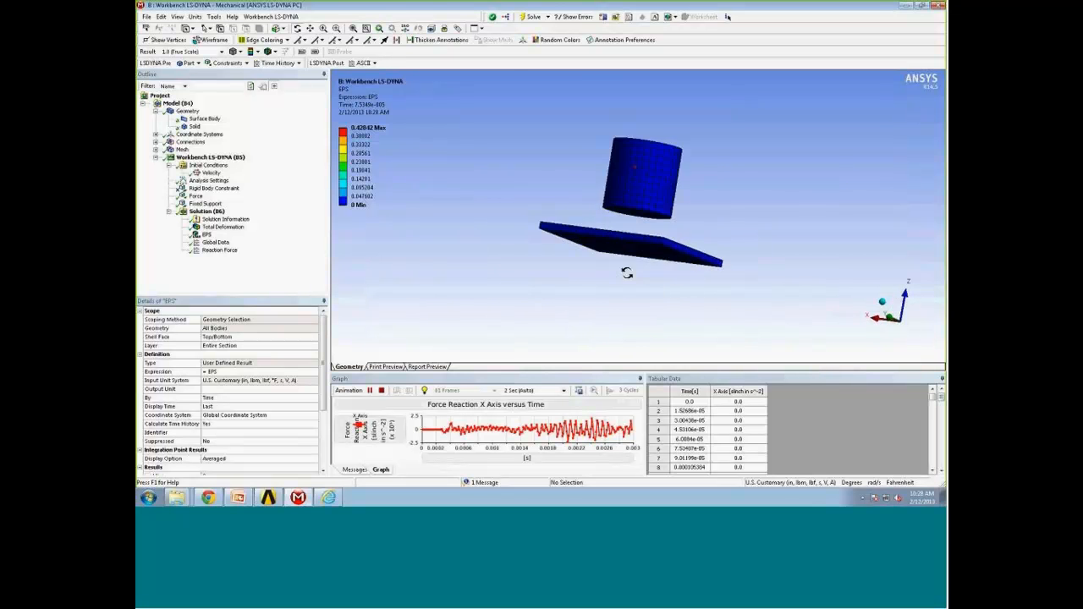
middle_drag(627, 274, 670, 309)
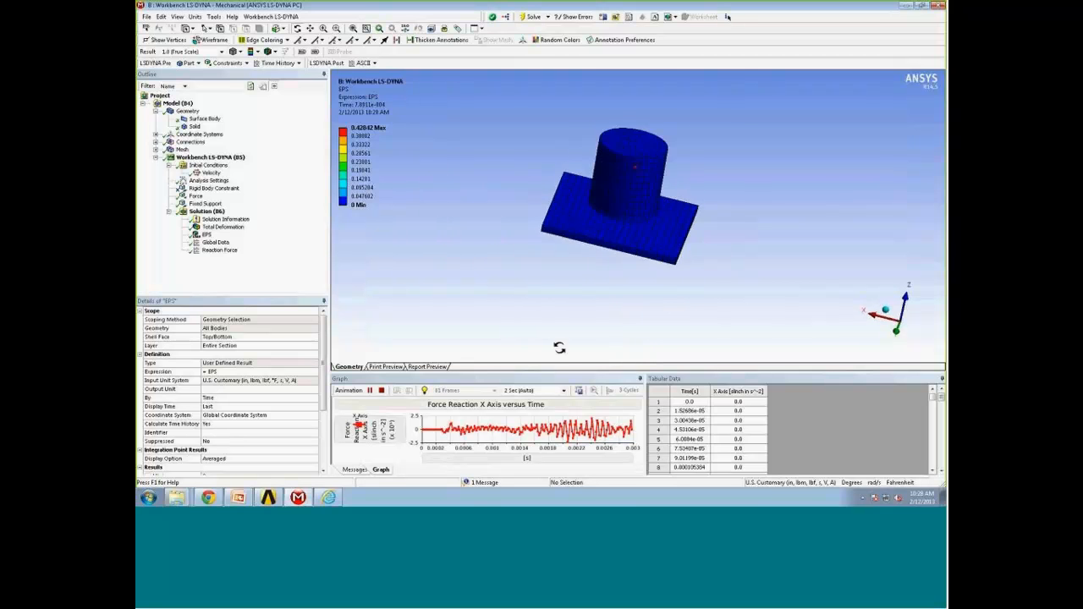
click(533, 390)
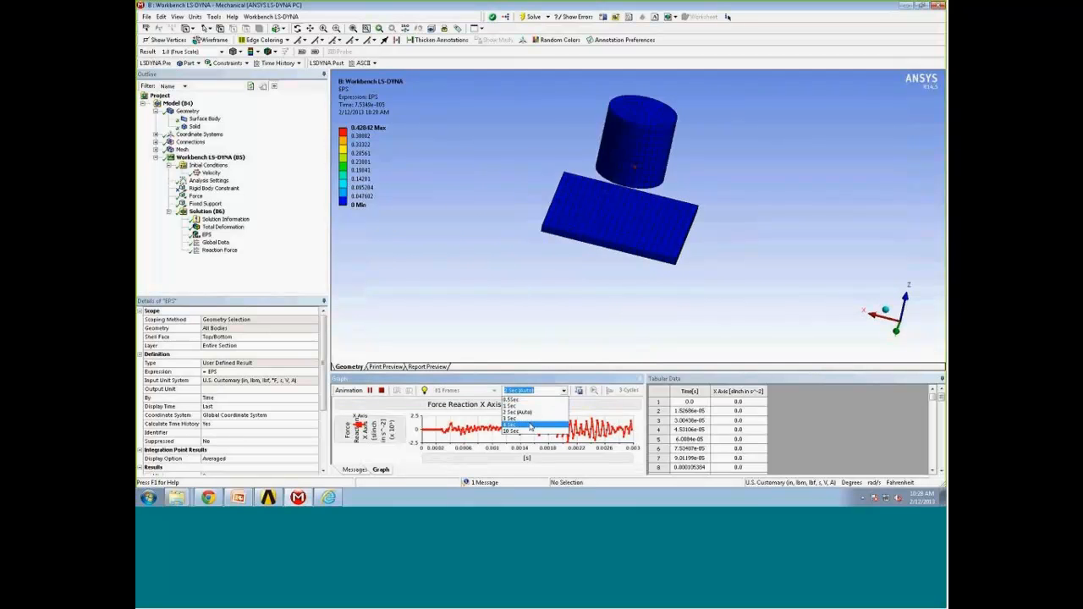
click(531, 423)
click(895, 343)
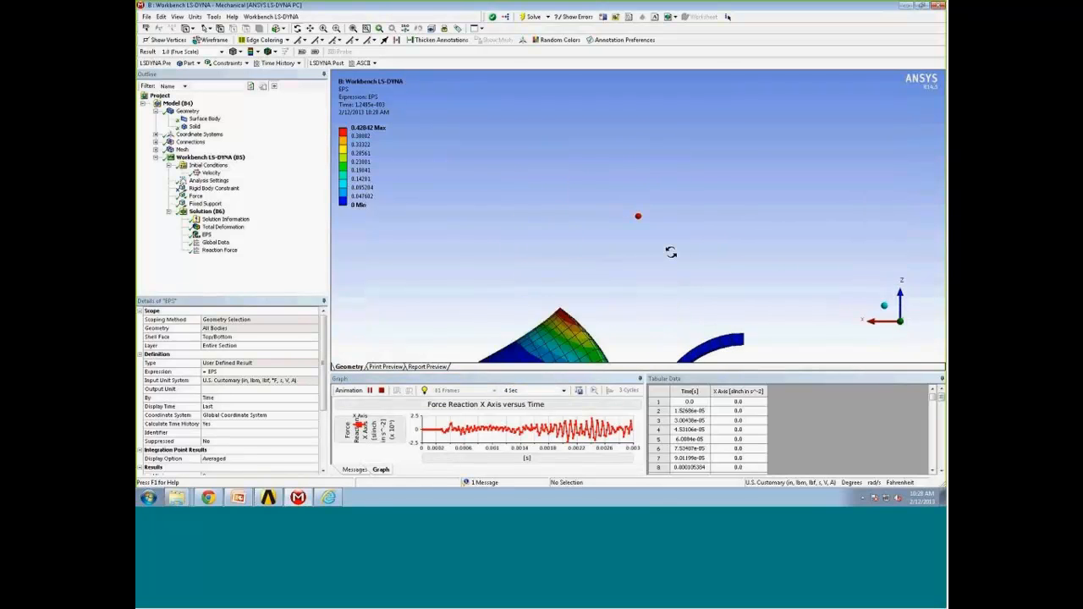
click(562, 390)
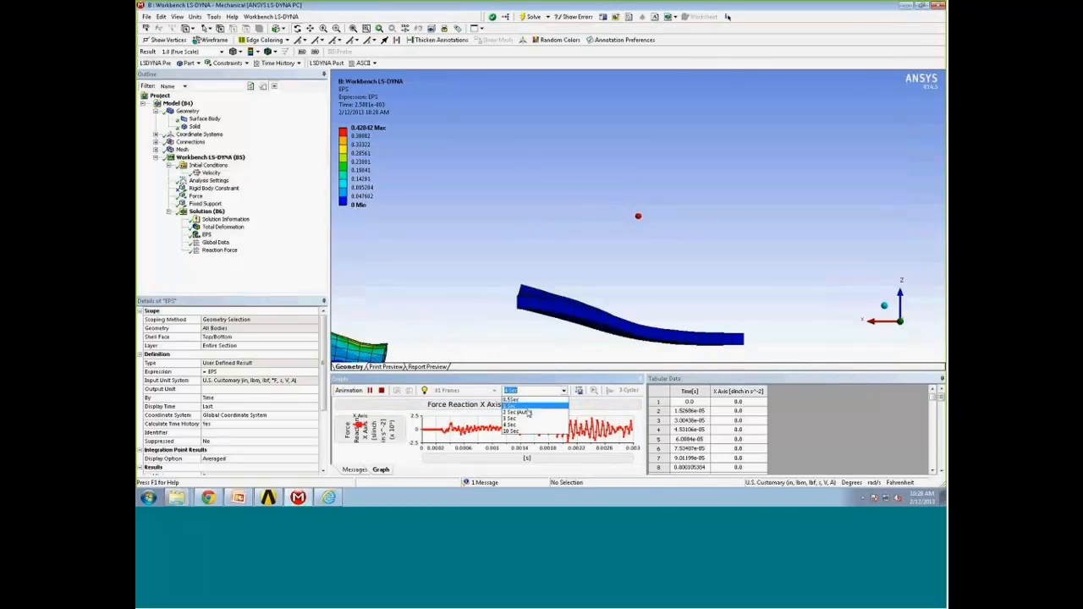
click(511, 431)
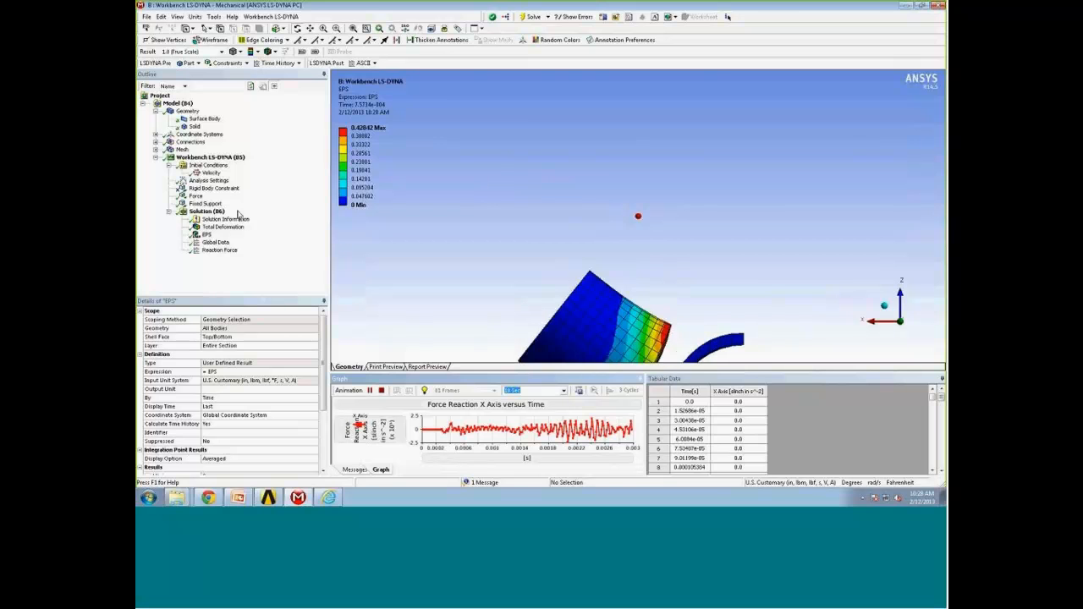
click(382, 391)
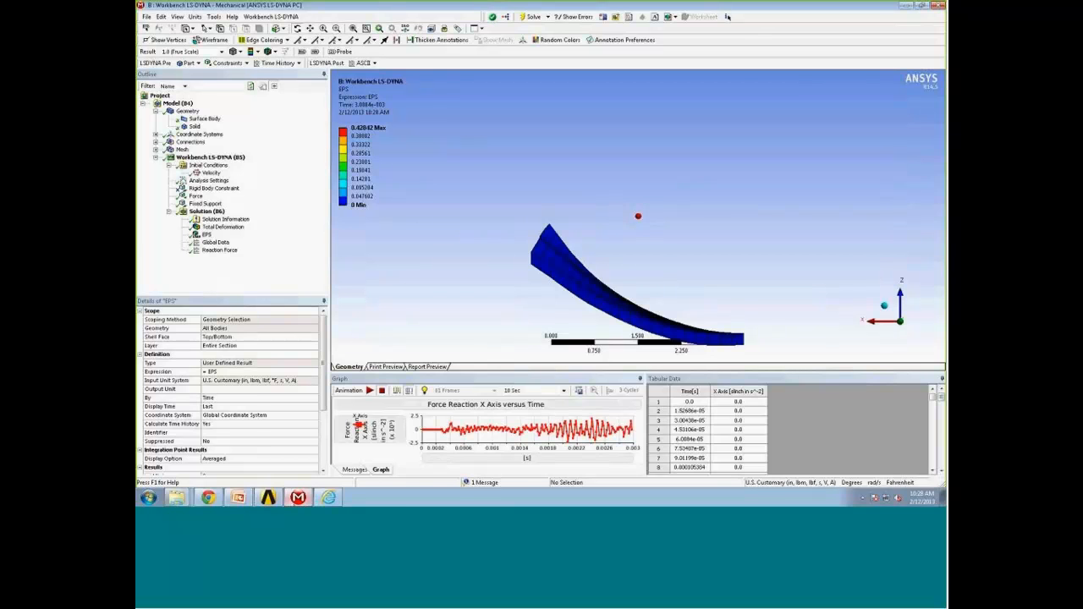
- Switch to the Workbench project, open the Parameter Set and copy the inputs of design point DP 1 to Current
click(268, 498)
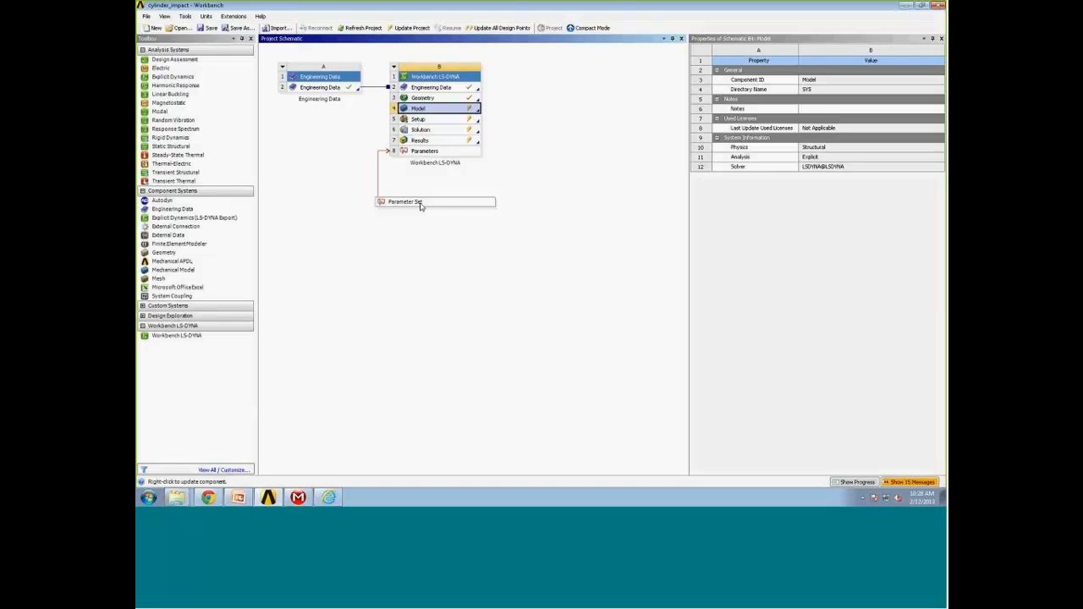
double_click(421, 203)
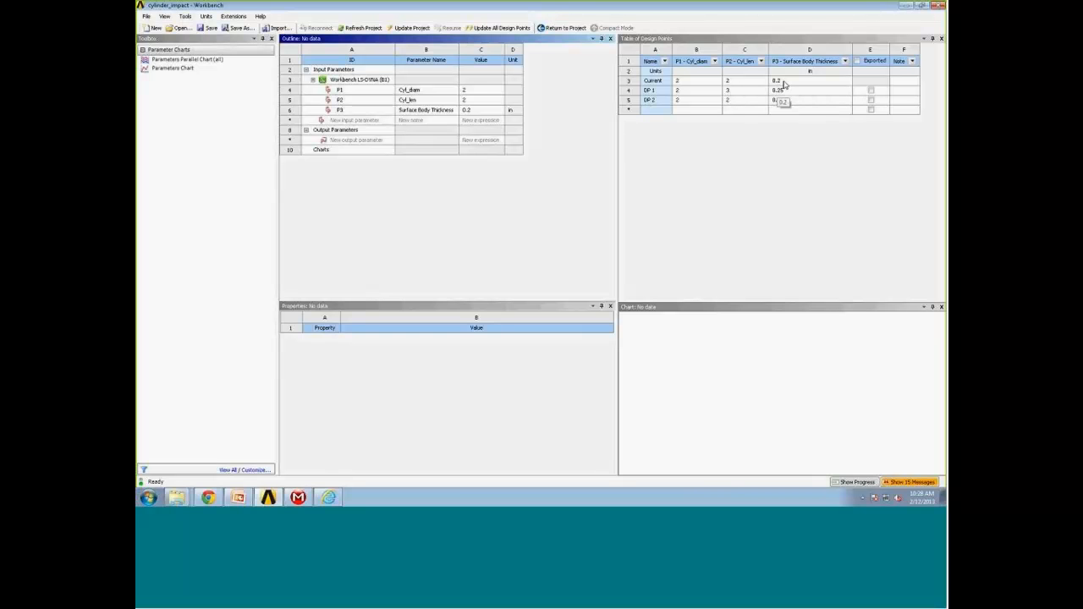
click(658, 91)
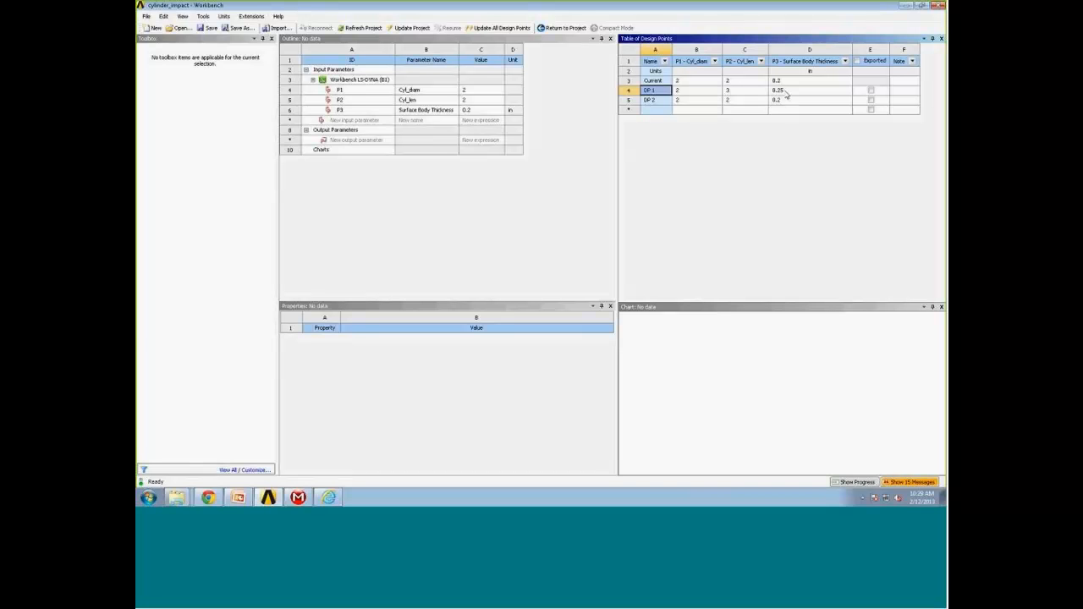
right_click(656, 91)
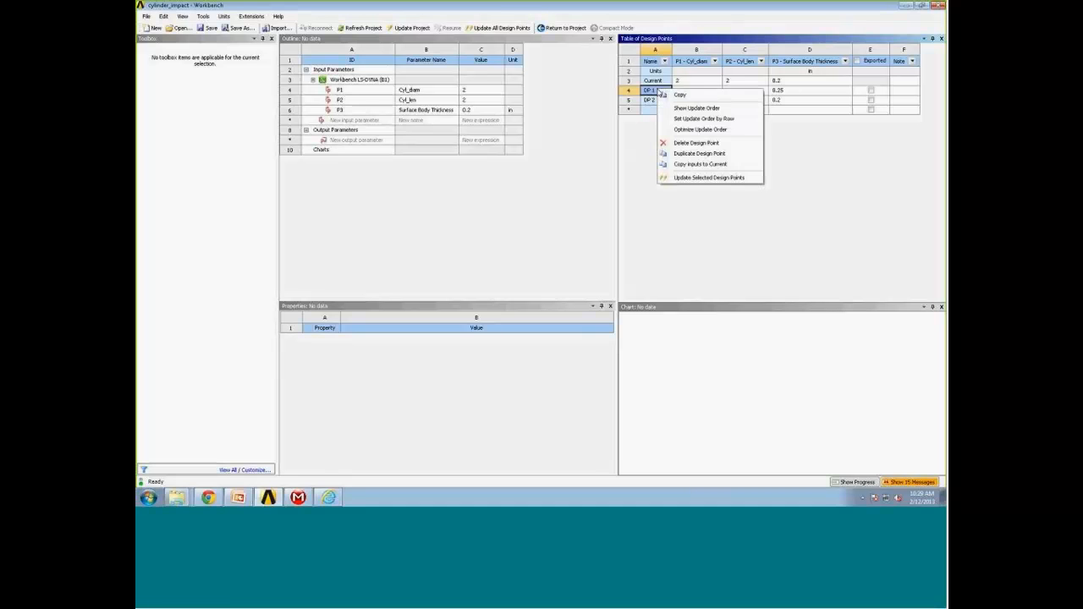
click(688, 165)
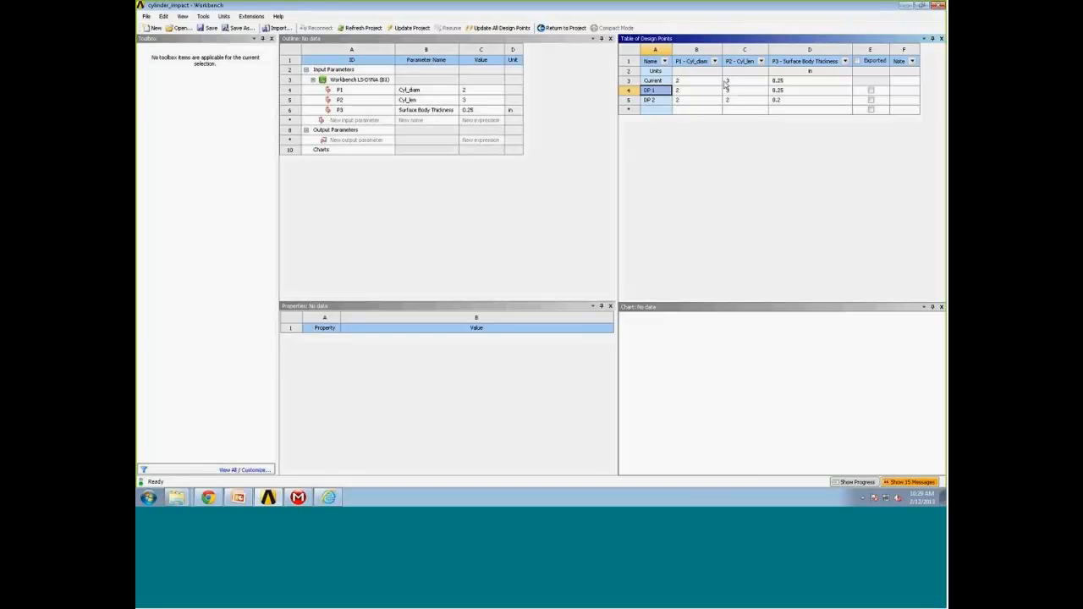
- Return to the project schematic, update the whole project, and display the mesh of the updated model in Mechanical
click(558, 28)
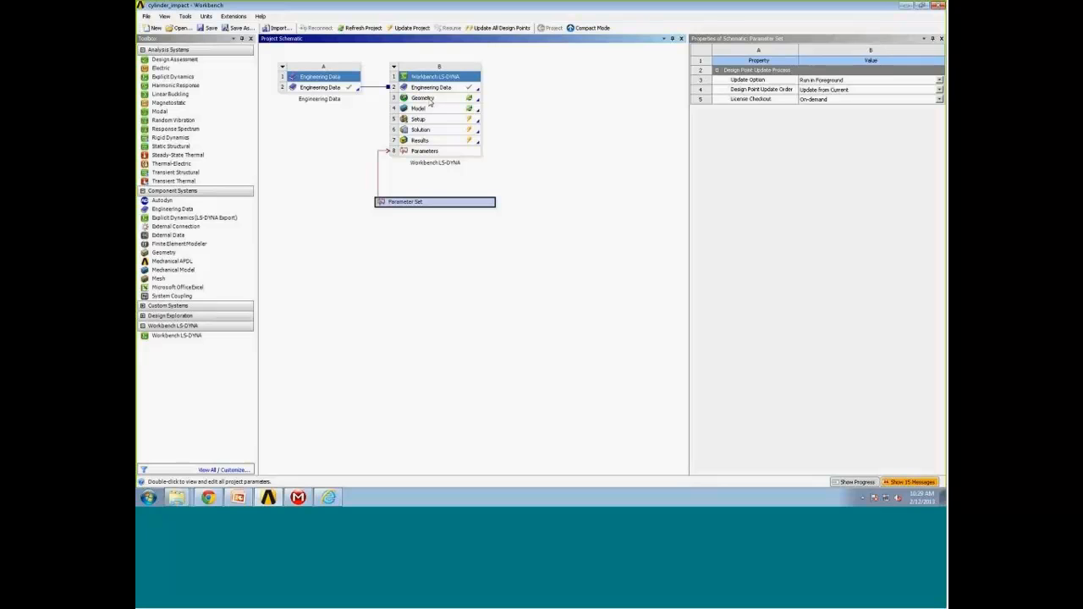
click(413, 30)
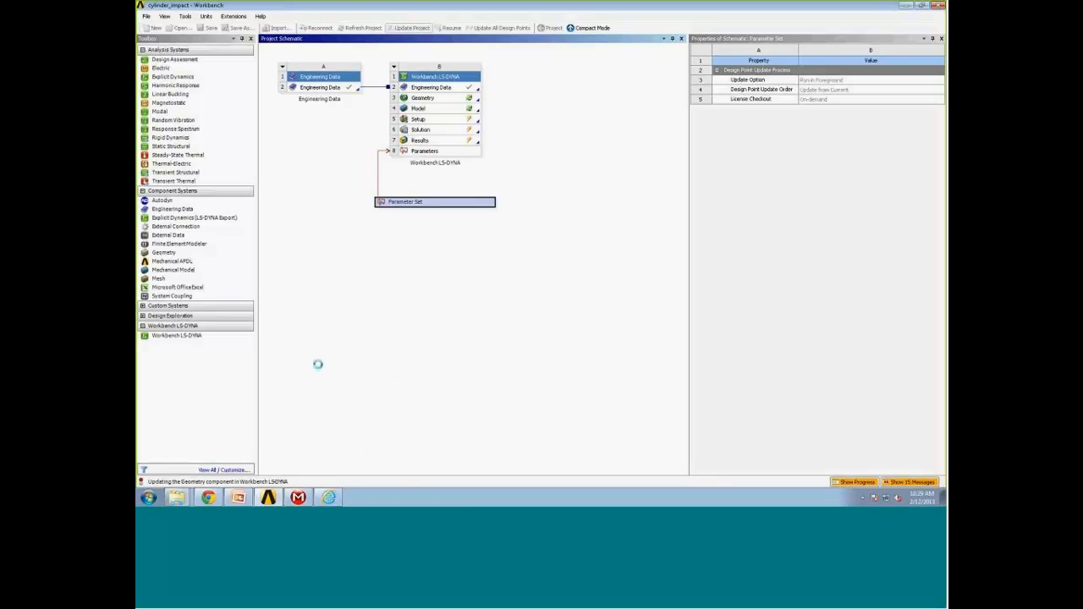
click(298, 497)
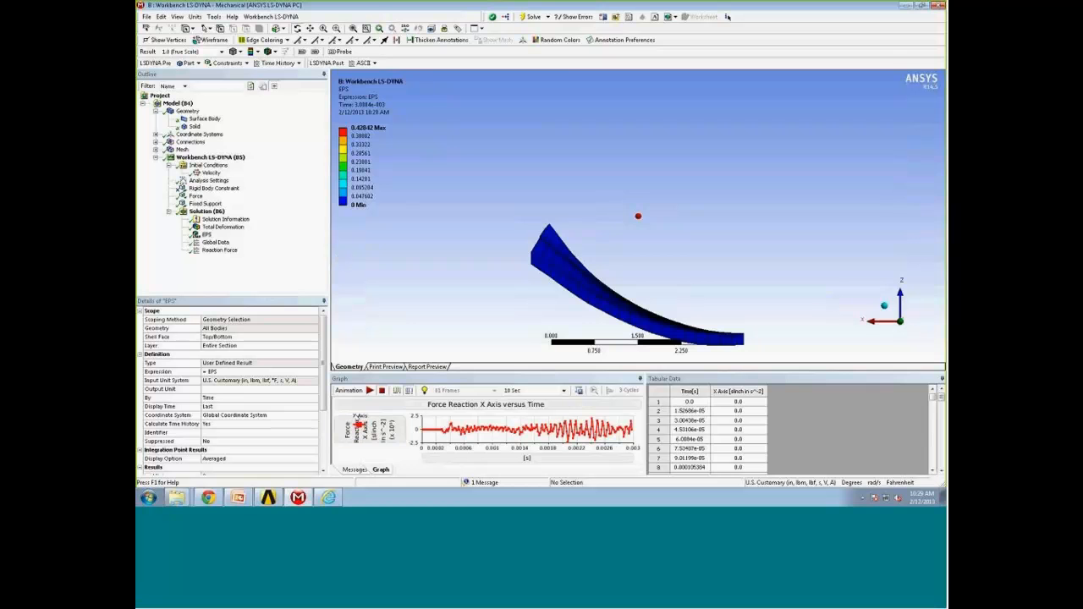
click(188, 111)
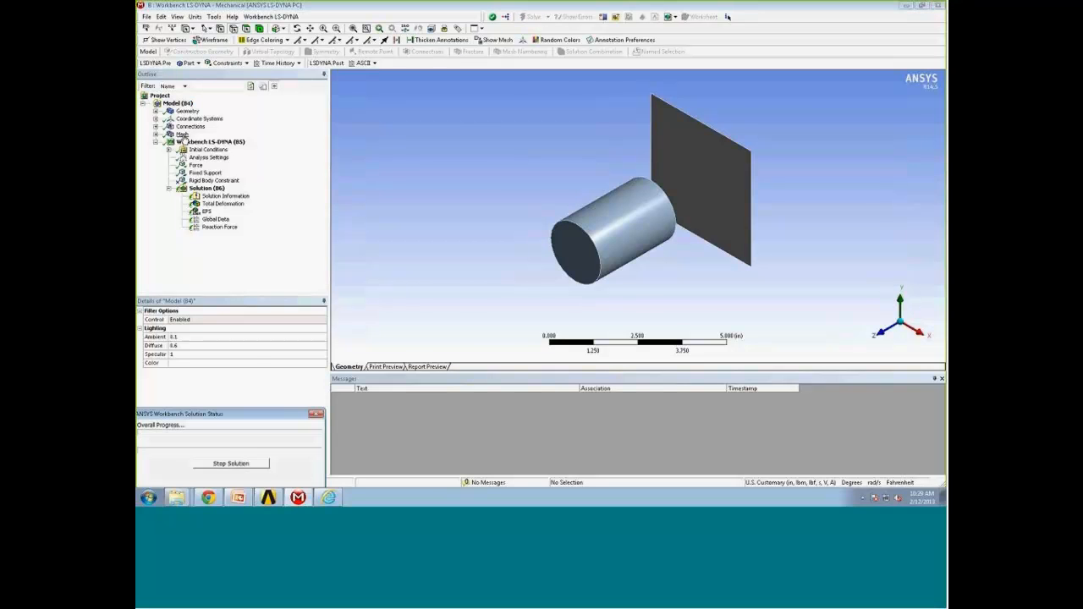
click(182, 135)
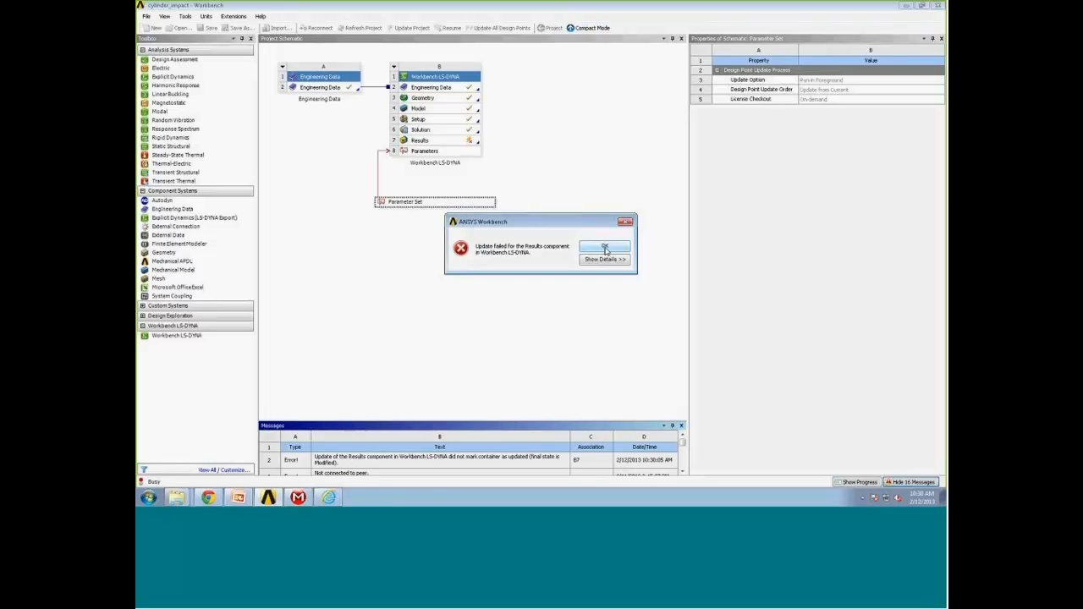
click(604, 247)
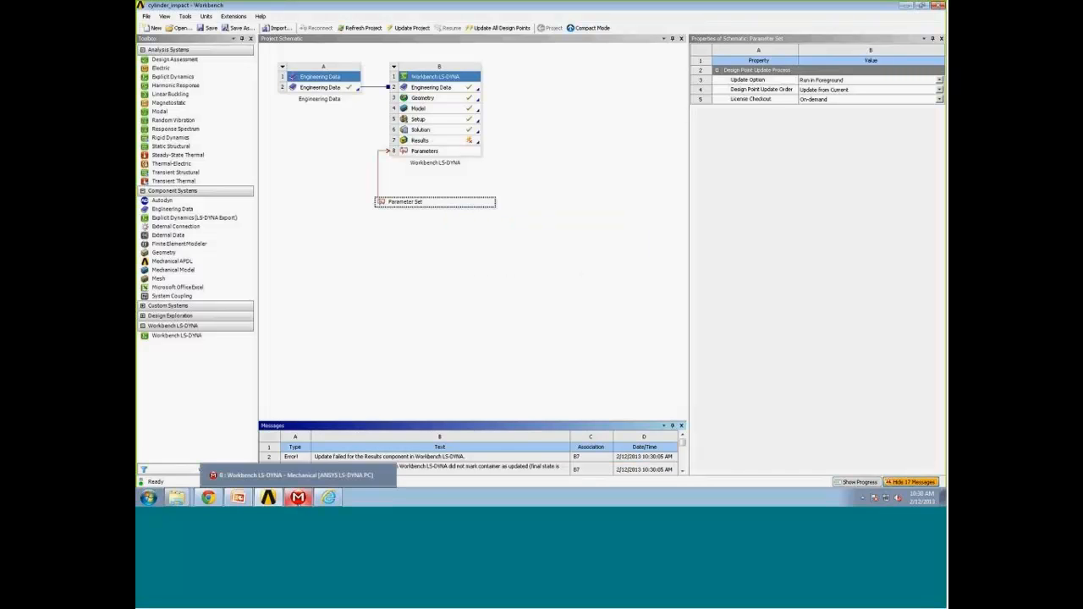
- Display the EPS result of the updated model in Mechanical with both bodies in view and play its animation
click(297, 497)
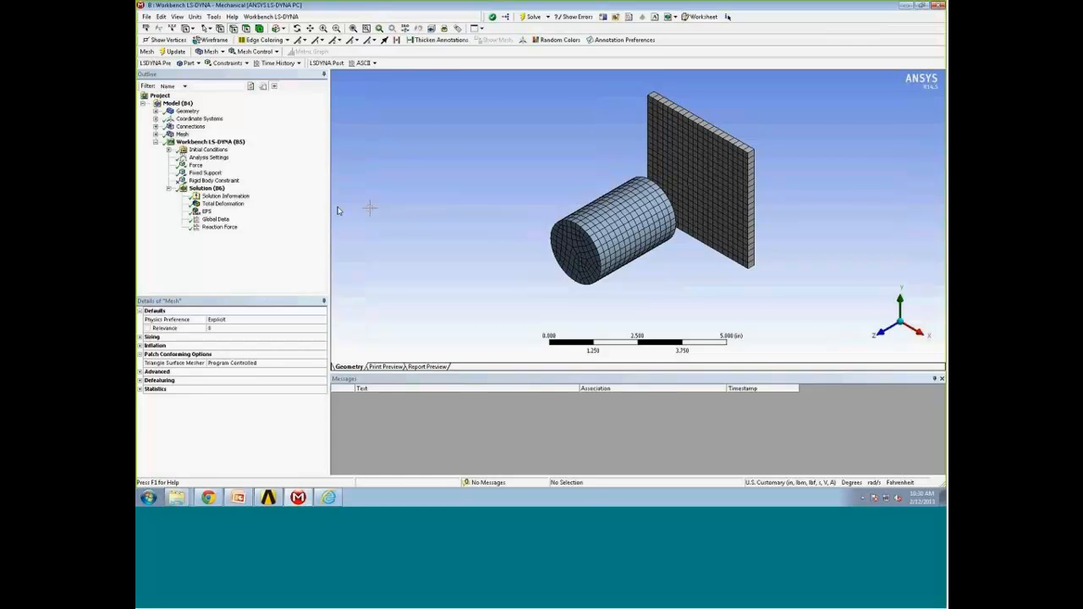
click(206, 210)
drag(514, 173, 466, 142)
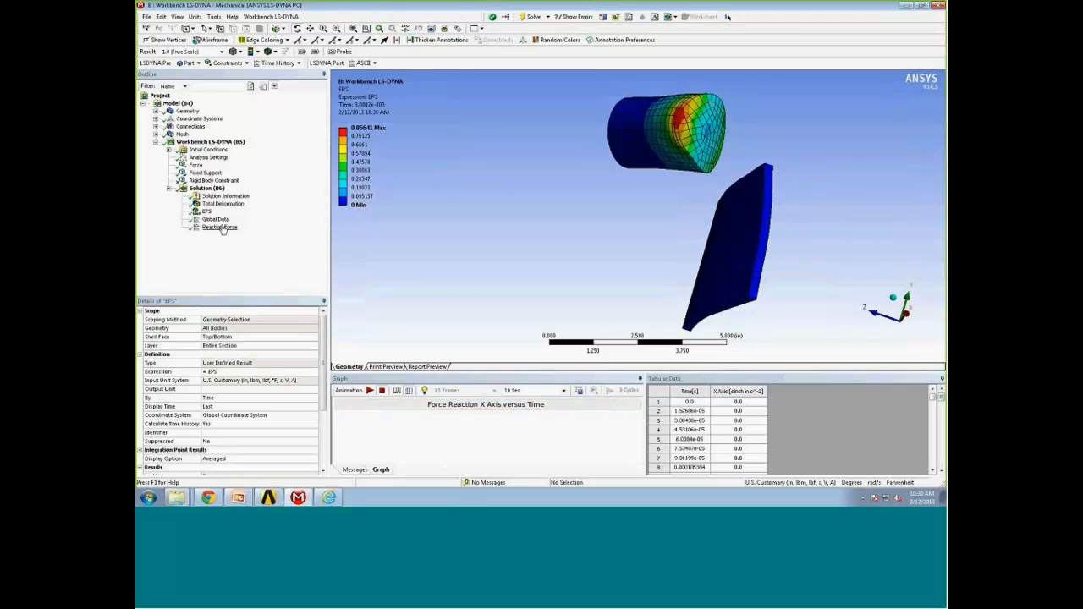
click(905, 309)
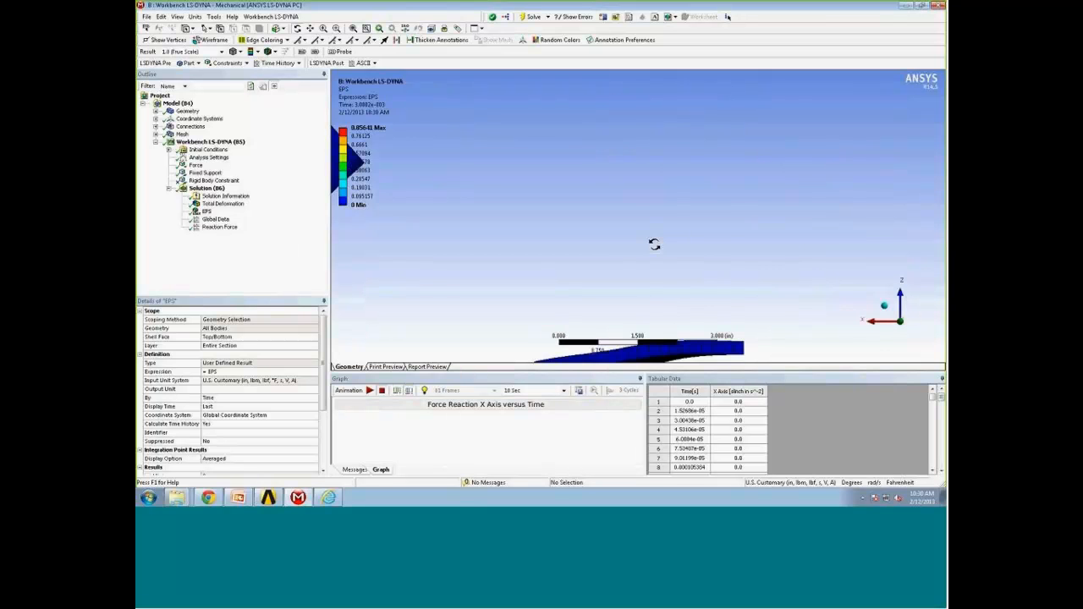
scroll(652, 246, down, 3)
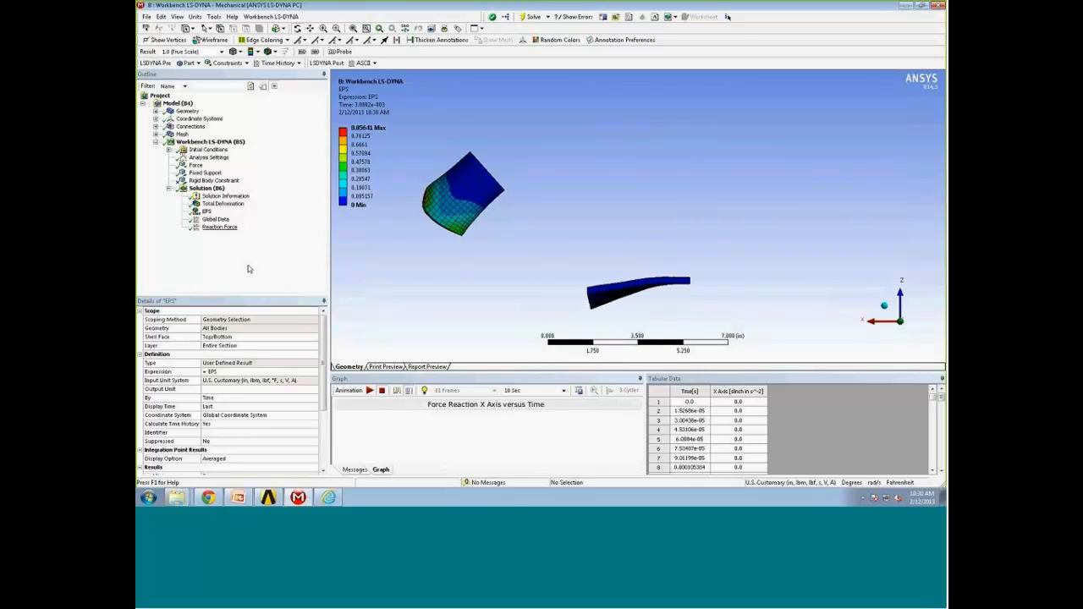
click(371, 391)
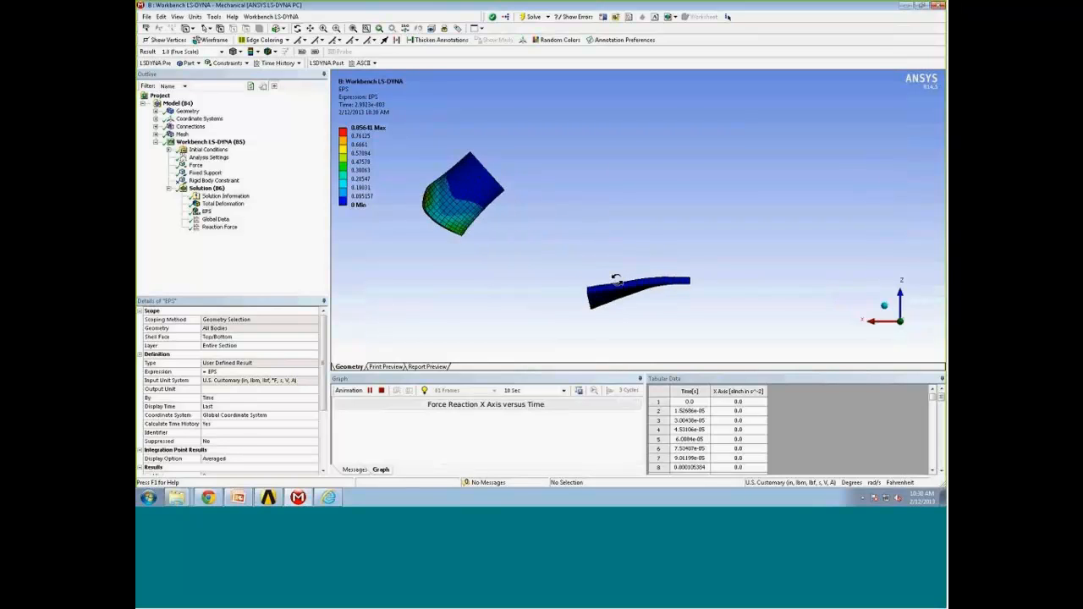
drag(709, 245, 687, 254)
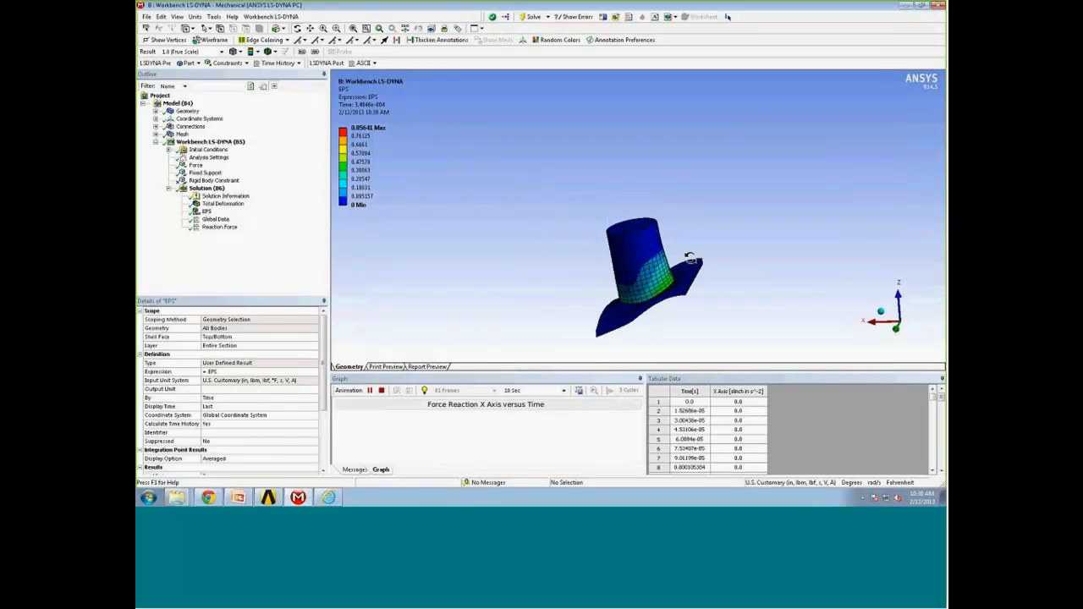
- Review the Global Data energy plots in the worksheet and the Reaction Force result in an enlarged graph
click(214, 220)
click(699, 16)
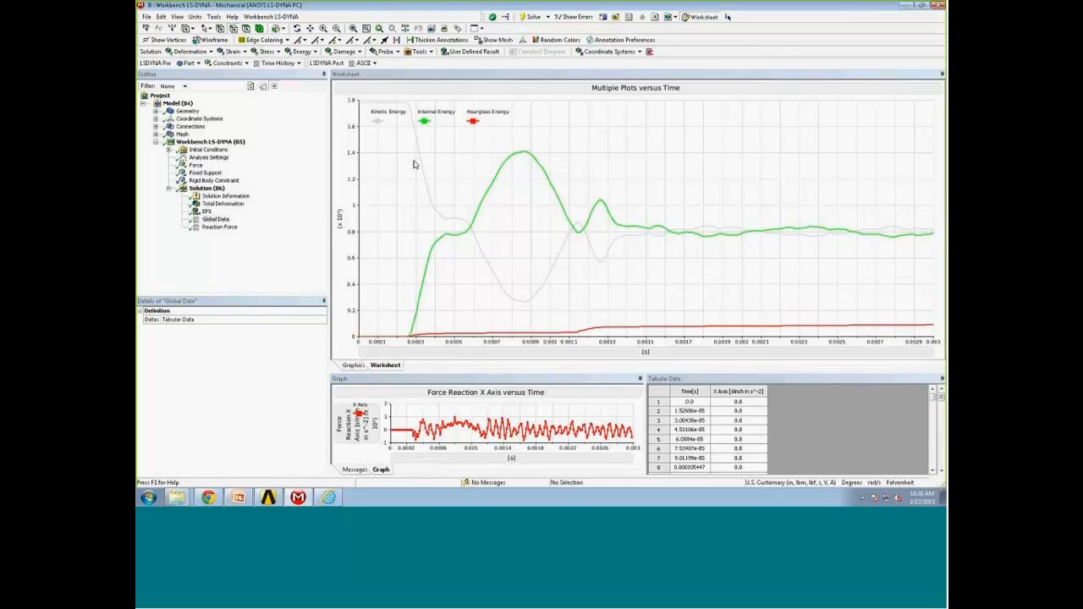
click(217, 227)
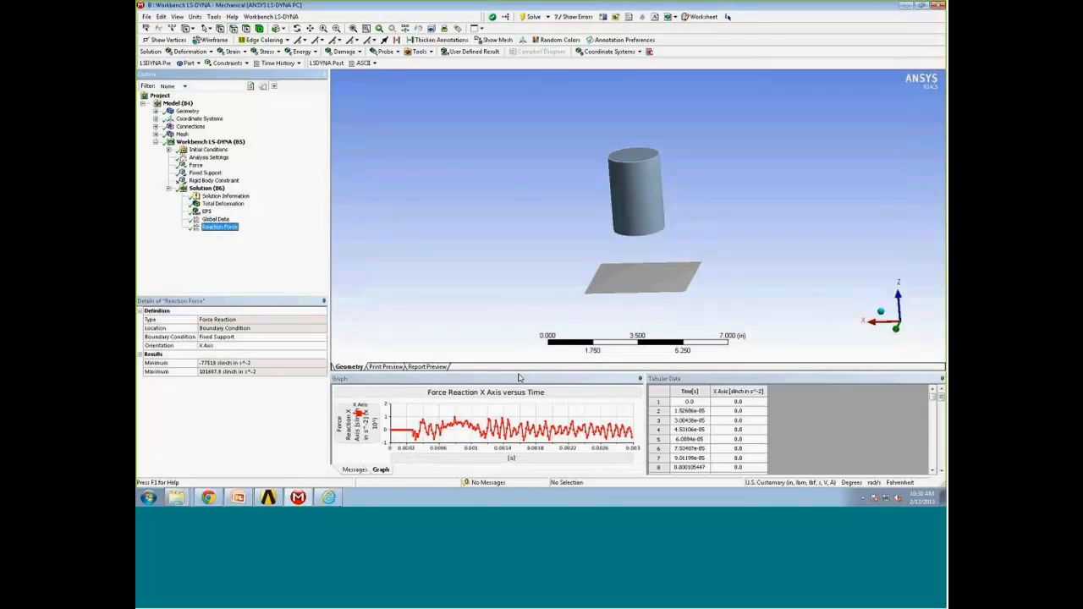
drag(519, 374, 519, 308)
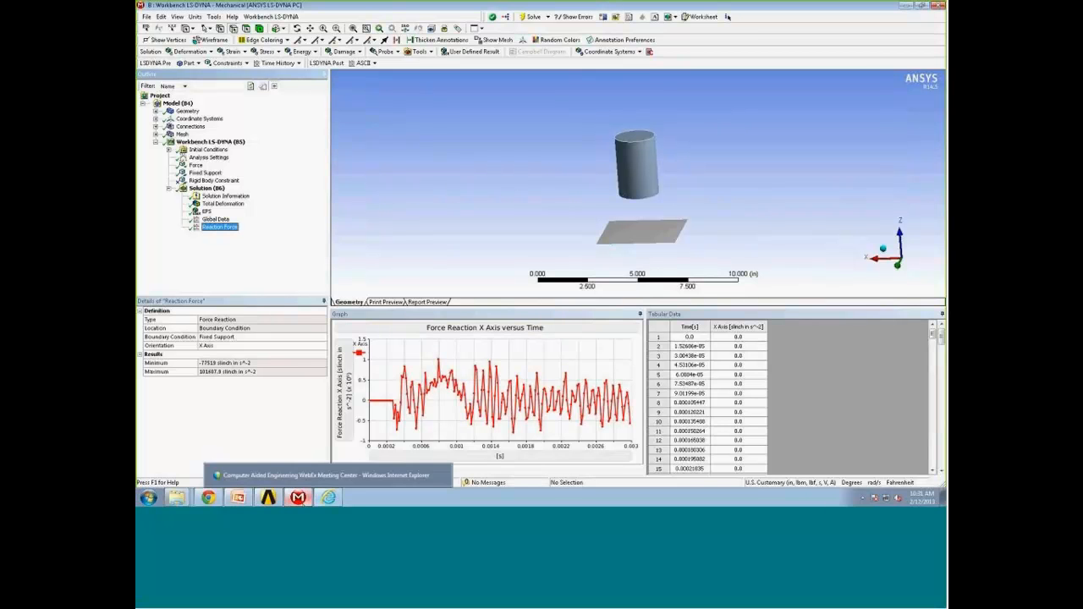
- Switch to the PowerPoint presentation and show the Poll Question 2 slide
mouse_move(248, 501)
click(241, 477)
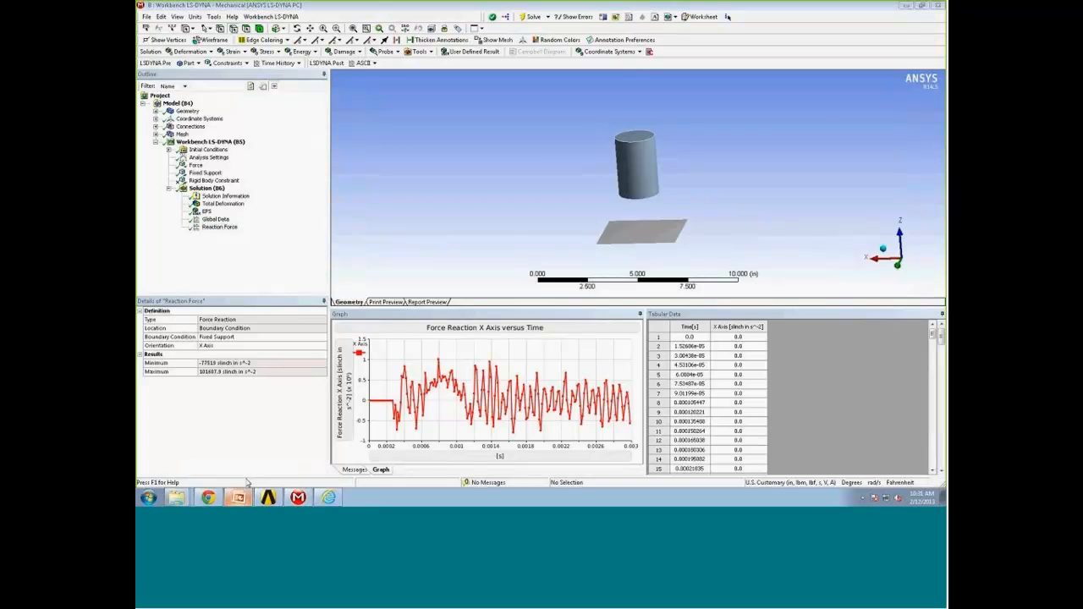
scroll(848, 317, down, 1)
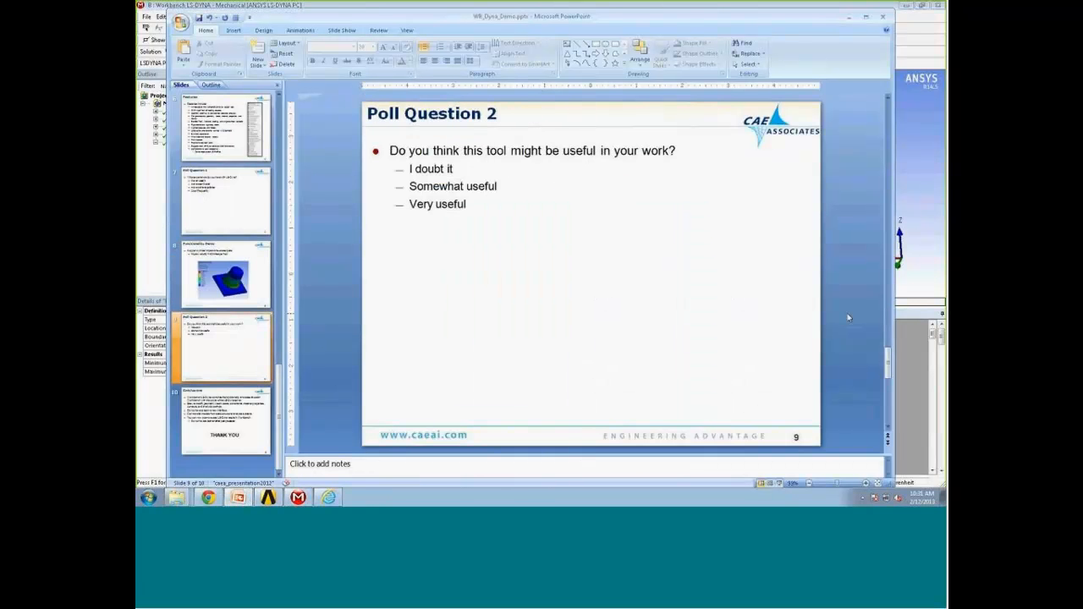